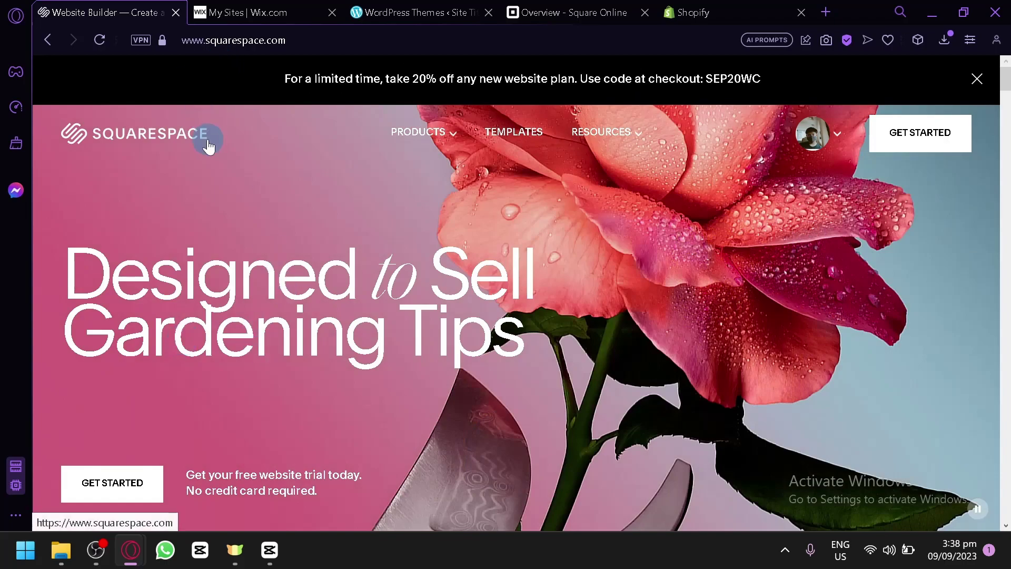
Step: Look over the open Wix, WordPress, Square Online and Shopify pages, and return to the Squarespace page
left_click(253, 12)
left_click(411, 6)
left_click(579, 10)
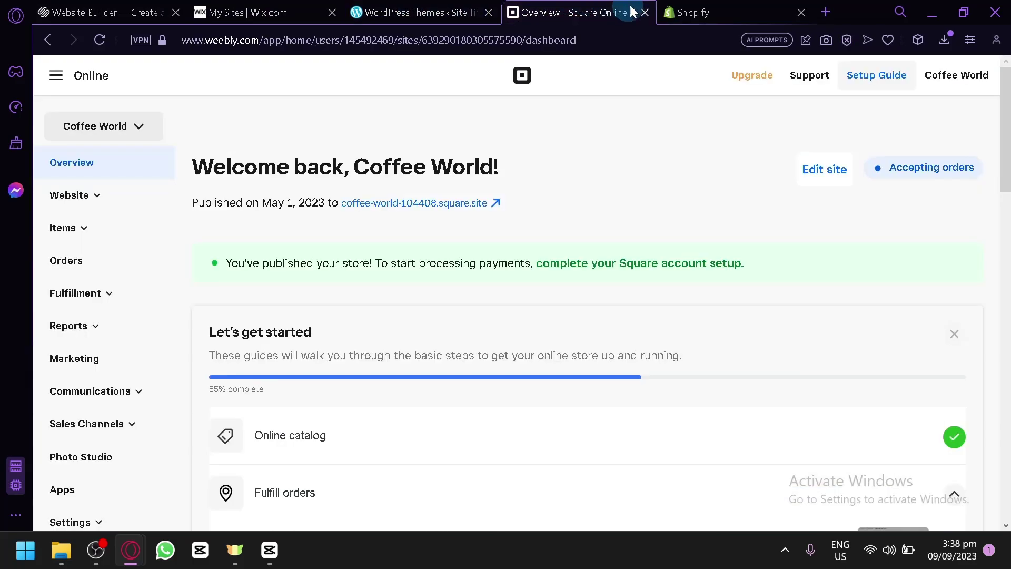
left_click(700, 11)
left_click(416, 12)
left_click(274, 16)
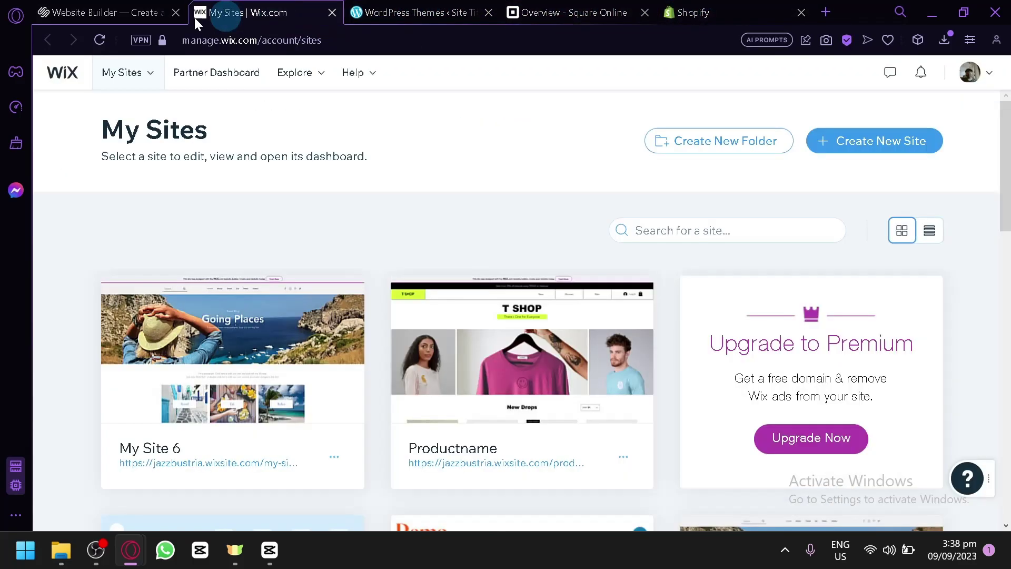
left_click(113, 7)
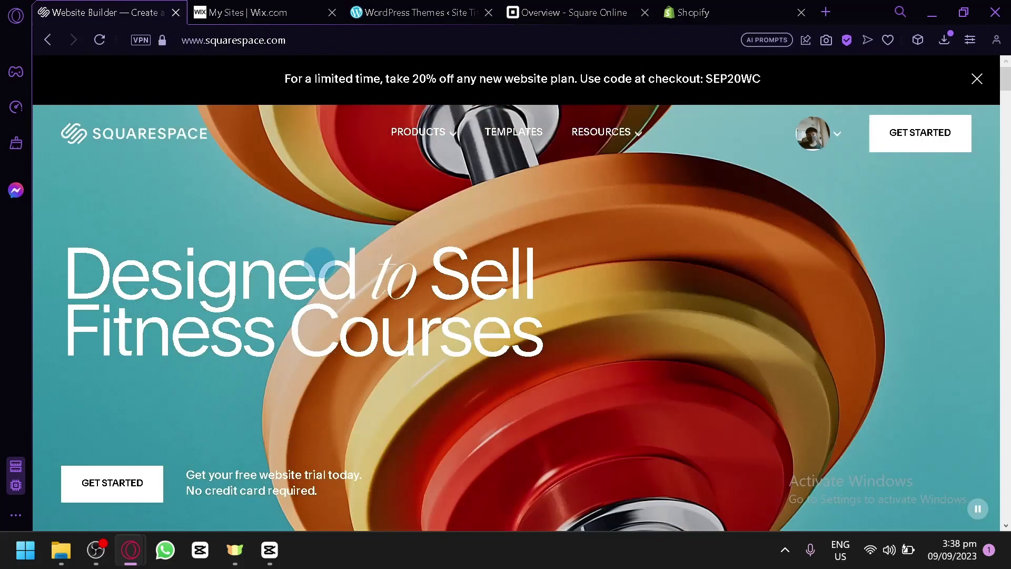
left_click(442, 12)
left_click(574, 12)
left_click(730, 8)
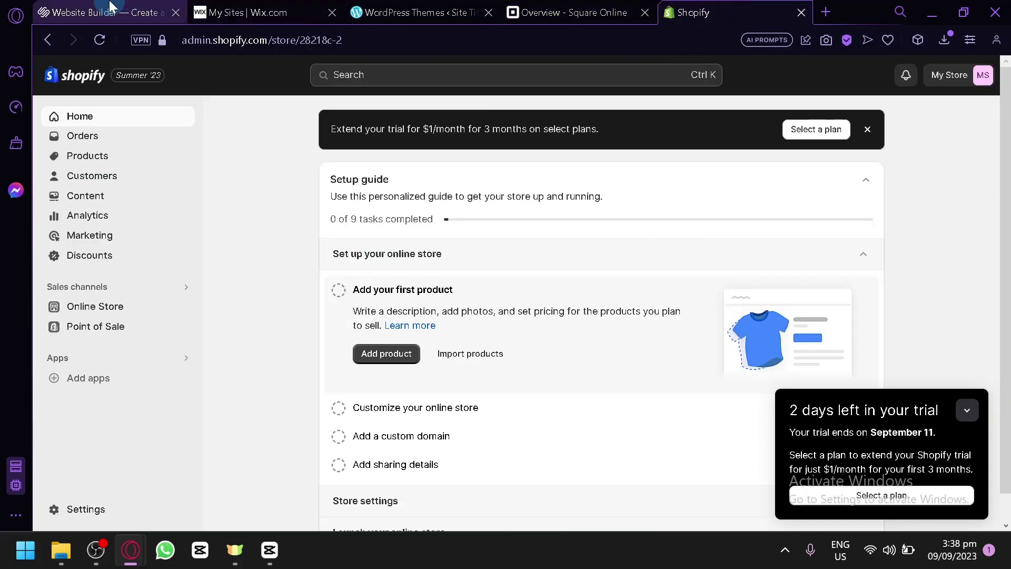
left_click(102, 11)
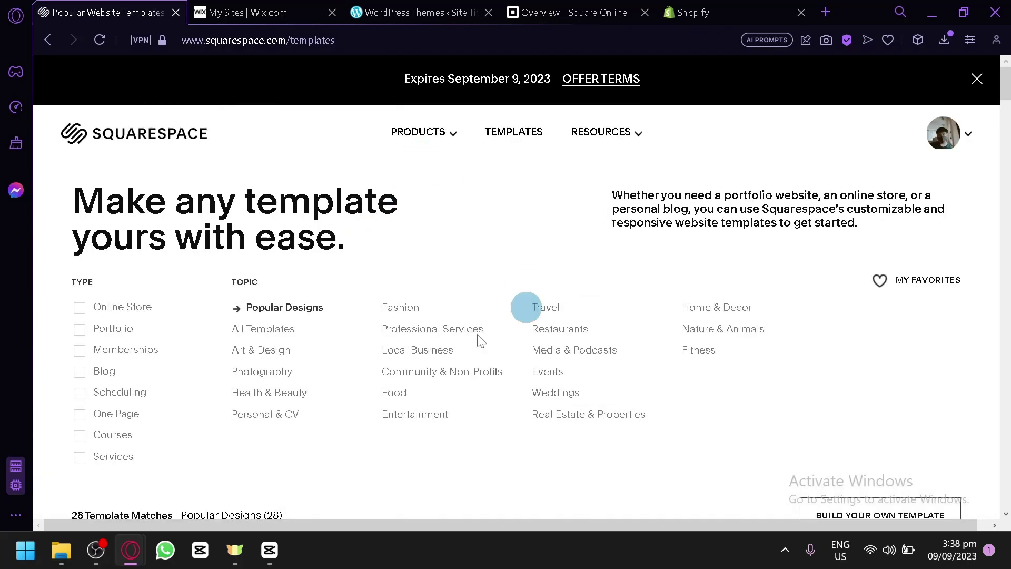
Step: Examine the Squarespace template gallery, including its type and topic filters and the Popular Designs templates
scroll(396, 295, "down", 8)
scroll(454, 197, "up", 4)
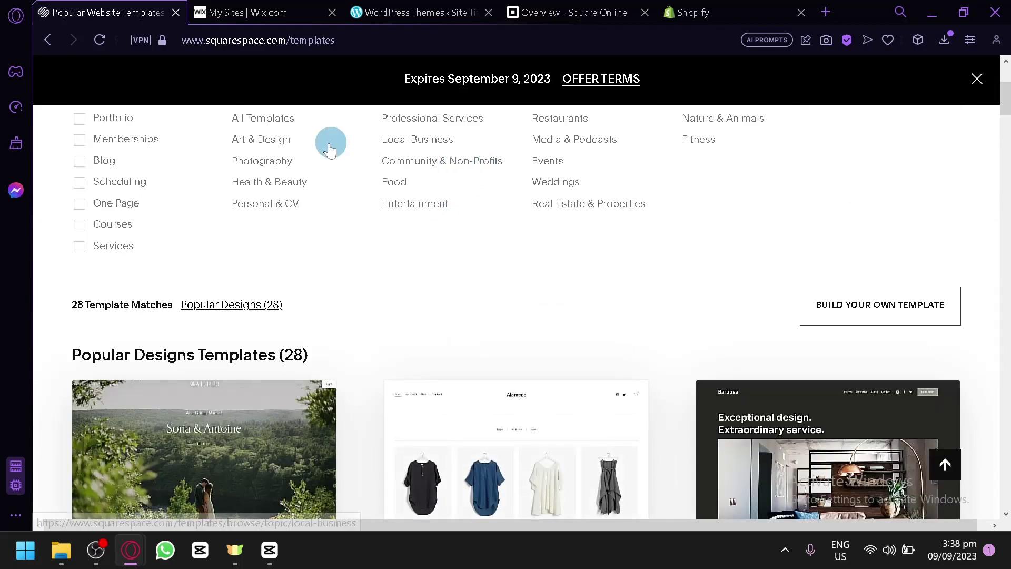
scroll(483, 337, "up", 4)
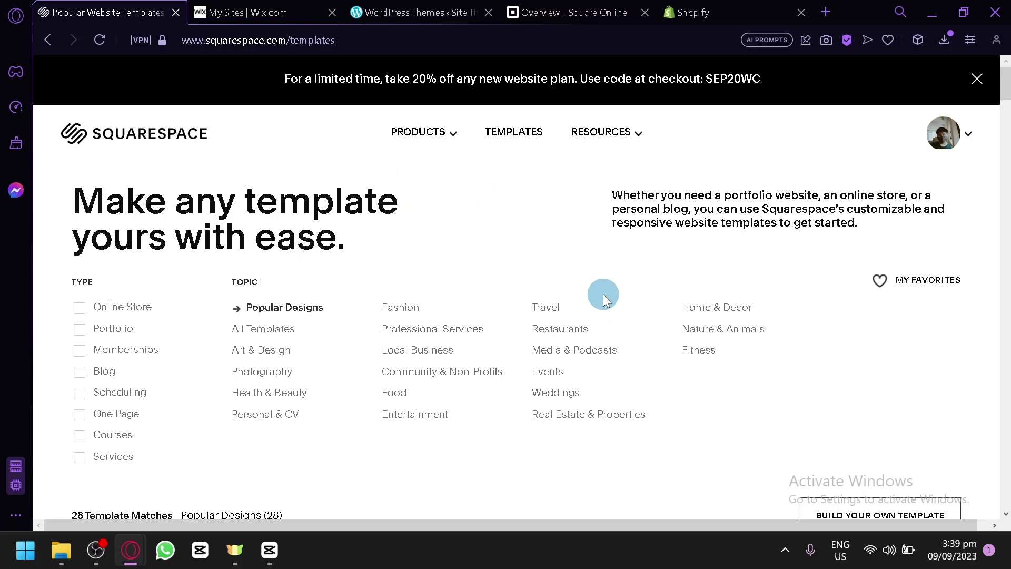
scroll(345, 345, "down", 5)
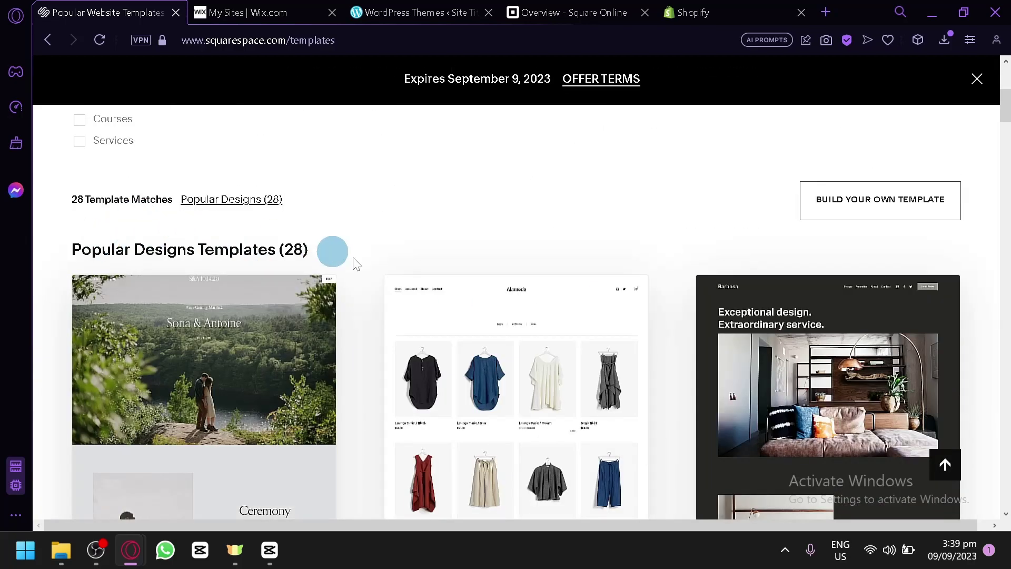
scroll(579, 250, "down", 2)
scroll(865, 310, "up", 4)
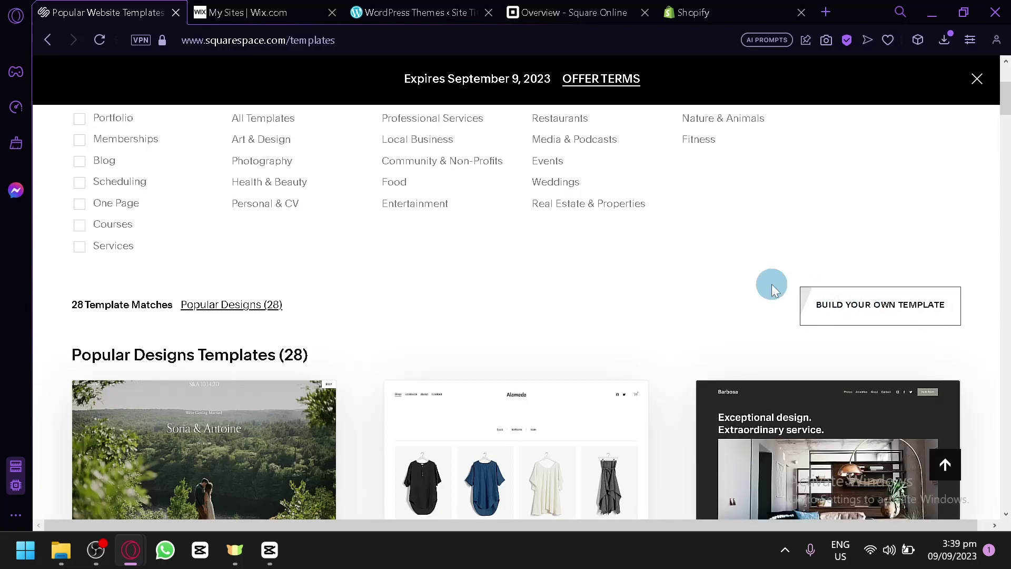
scroll(772, 285, "up", 4)
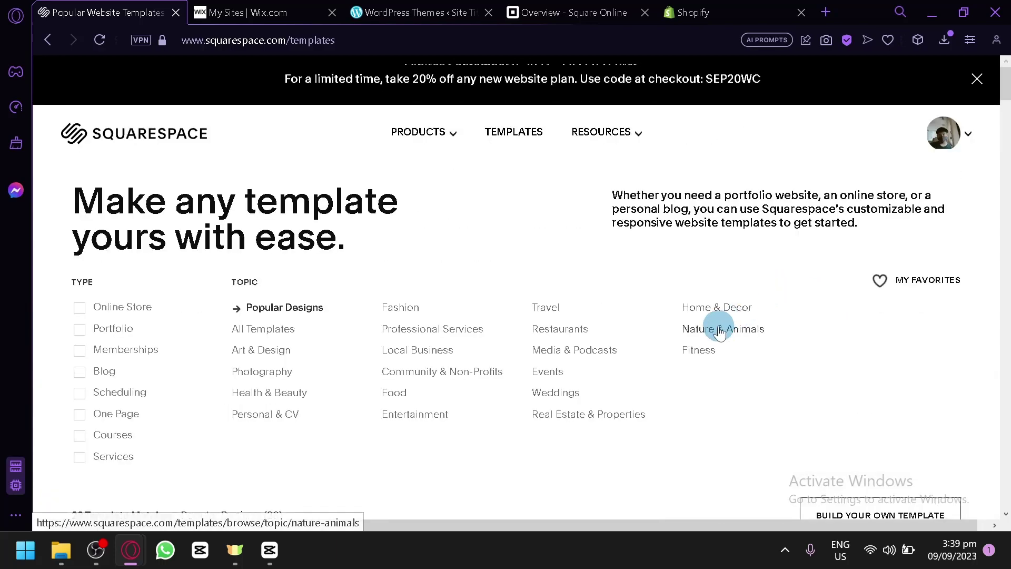
scroll(638, 255, "down", 5)
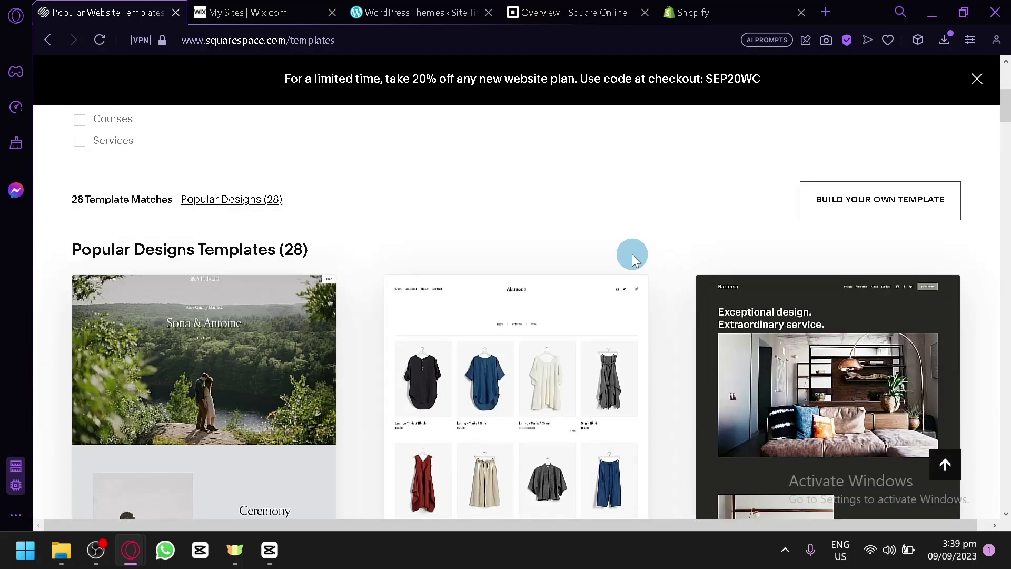
scroll(632, 253, "down", 2)
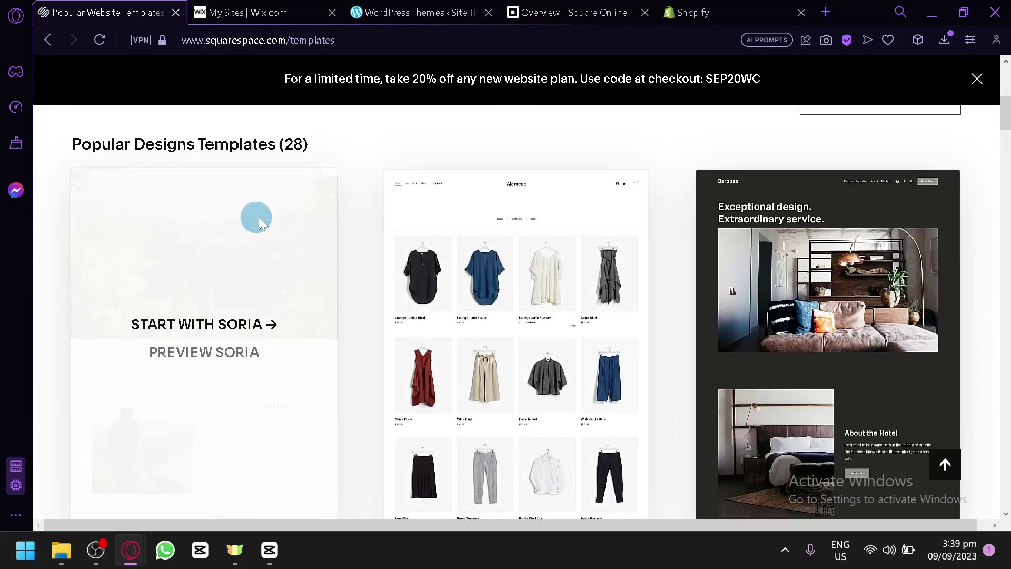
scroll(432, 245, "up", 2)
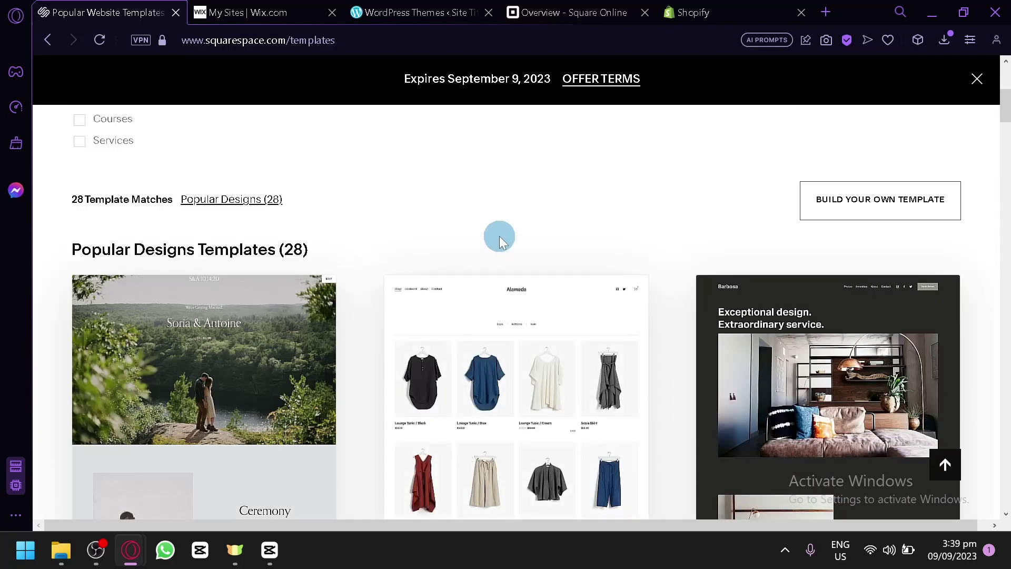
scroll(499, 240, "up", 2)
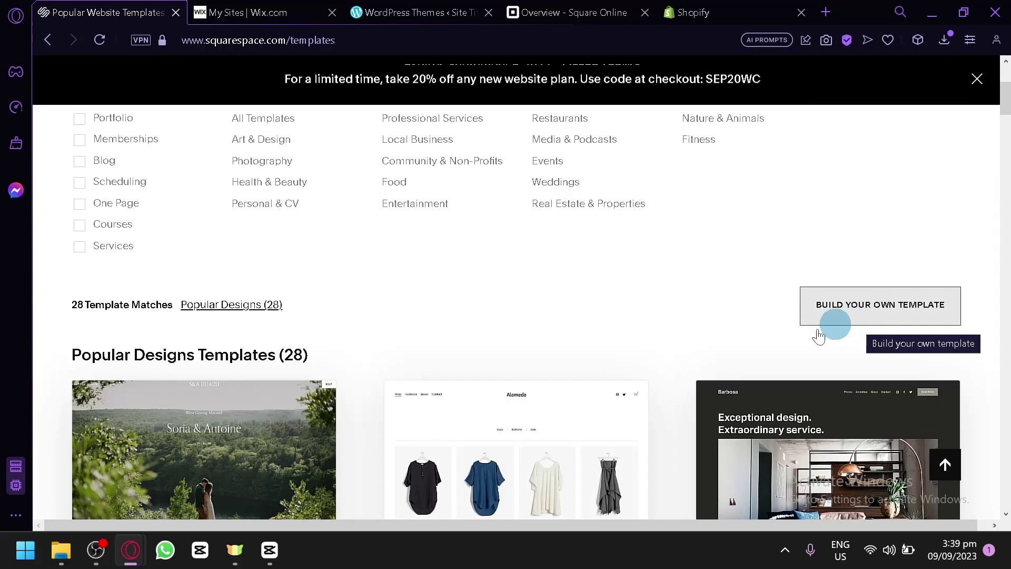
scroll(135, 346, "up", 4)
scroll(112, 312, "down", 2)
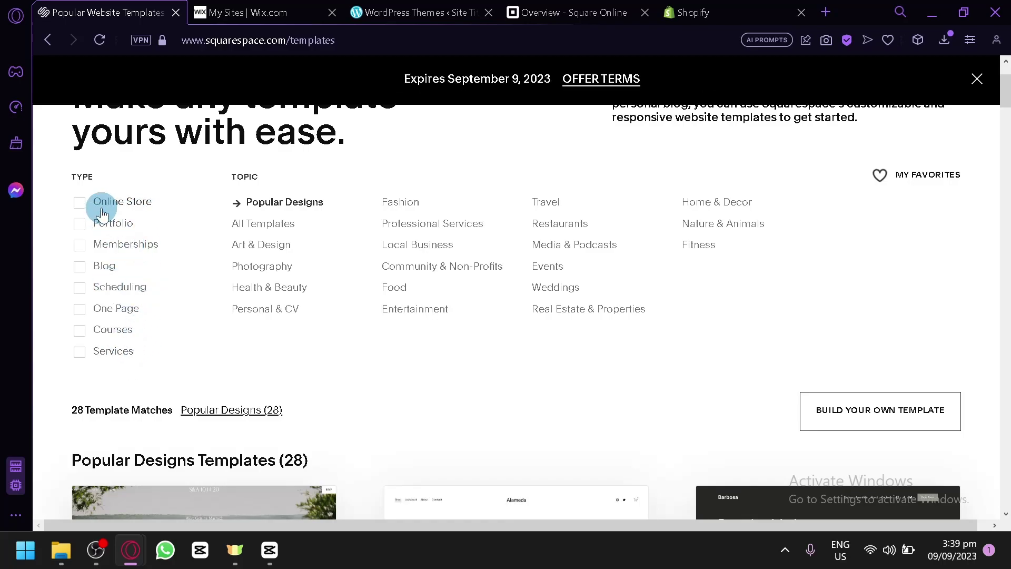
Step: Inspect the template type and topic categories up close
scroll(102, 214, "up", 3)
scroll(102, 213, "up", 2)
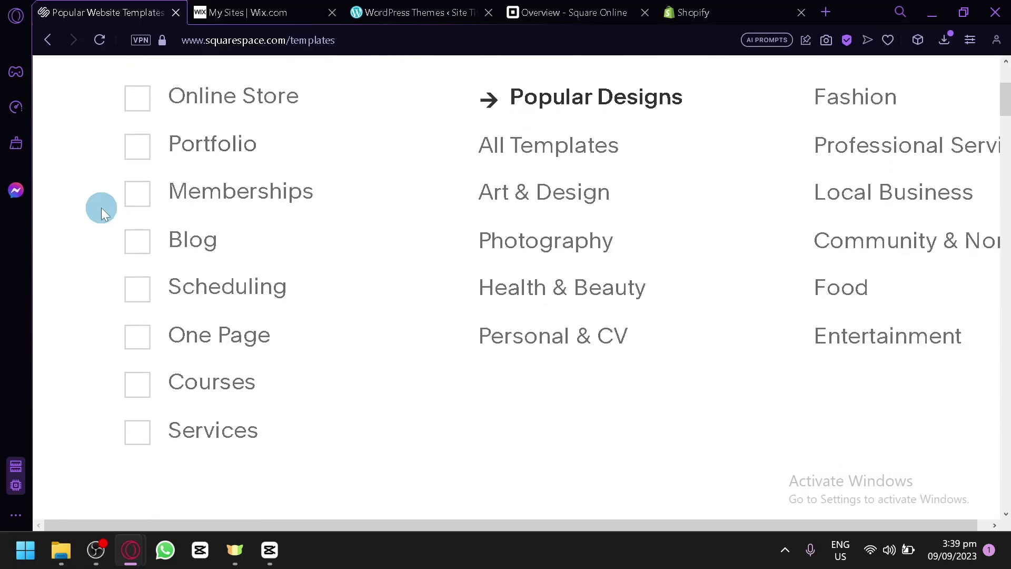
scroll(101, 208, "right", 2)
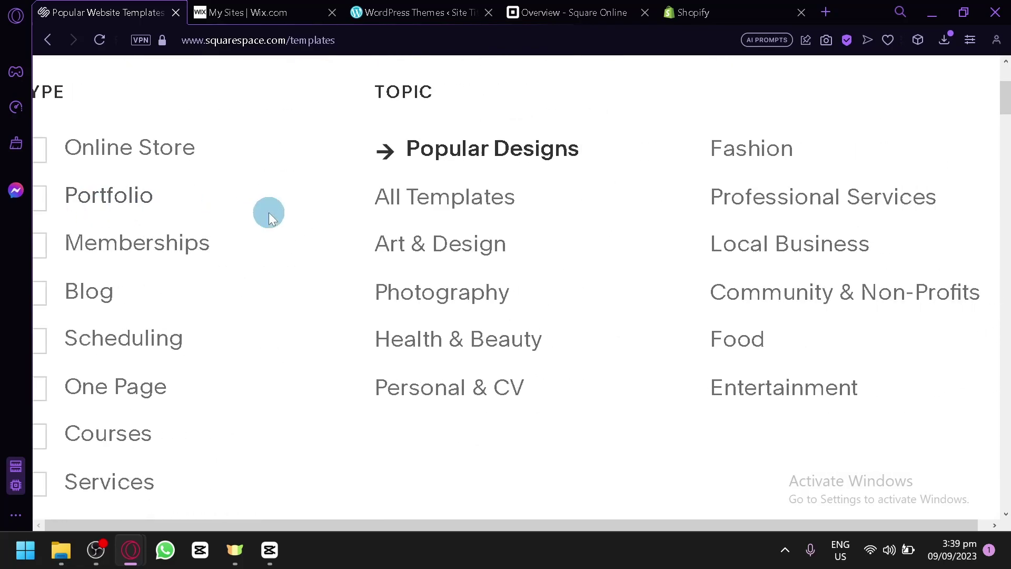
scroll(269, 213, "right", 3)
scroll(269, 213, "right", 3)
scroll(269, 213, "left", 8)
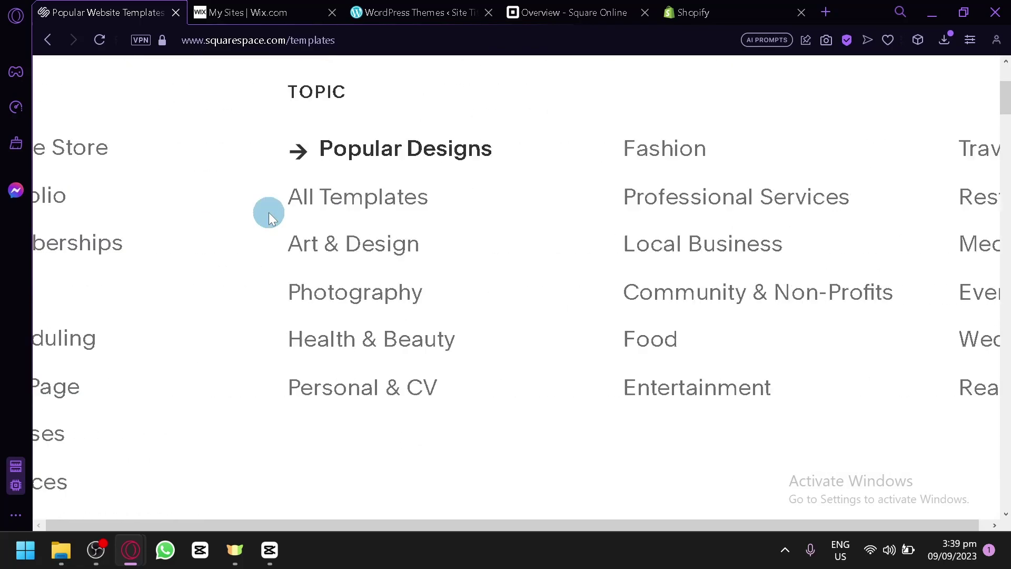
Step: Start a site from the Soria template and close the introductory site-name setup
scroll(269, 216, "down", 3)
scroll(276, 356, "down", 8)
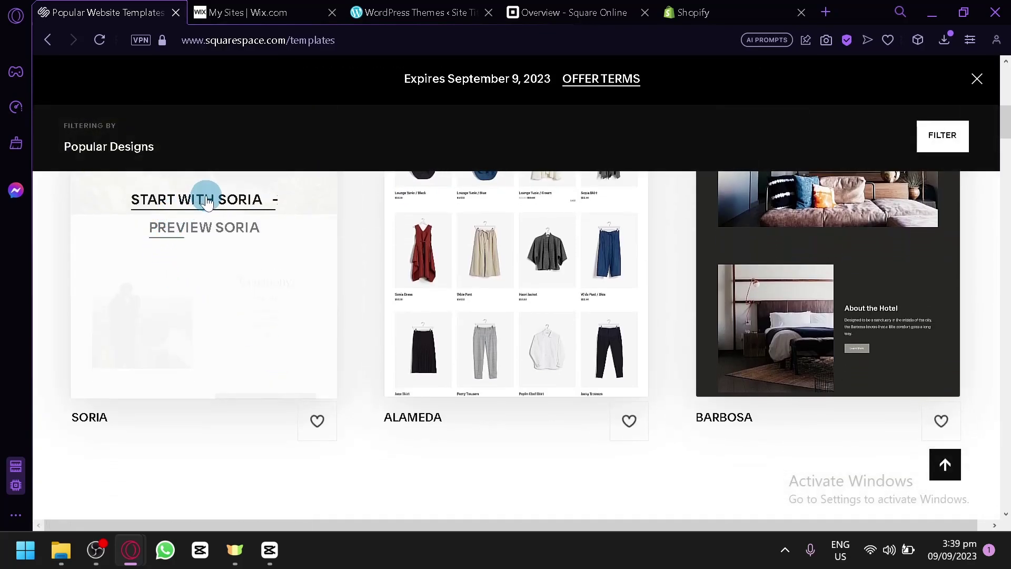
left_click(207, 200)
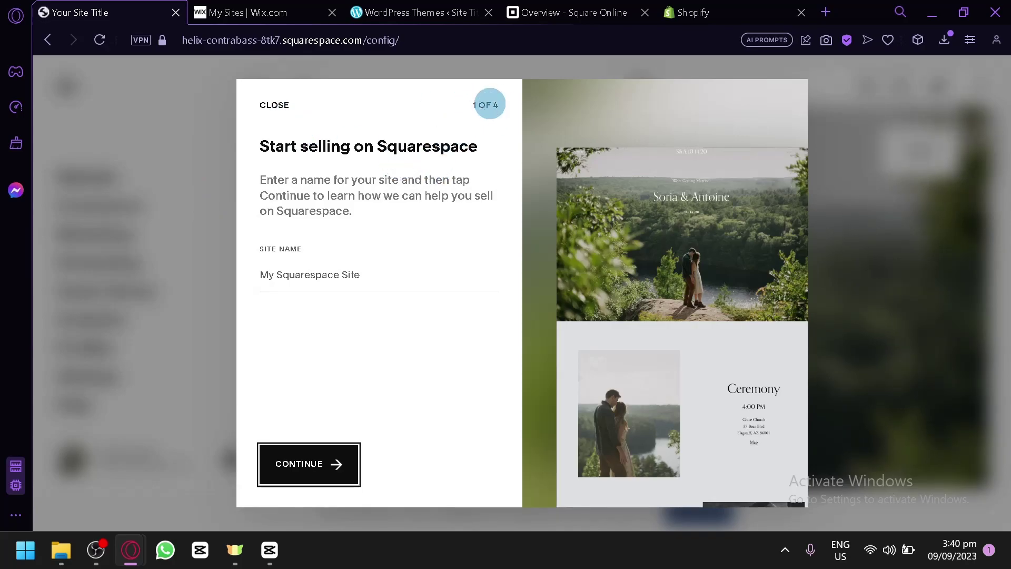
left_click(277, 108)
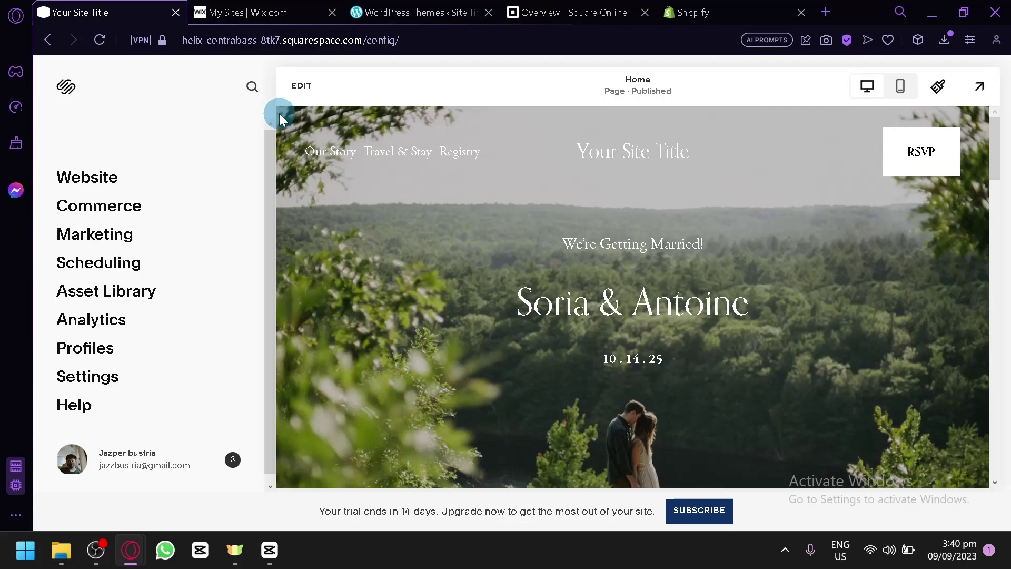
Step: Look through the new site's Home page and view its Registry and Our Story pages
scroll(428, 163, "down", 5)
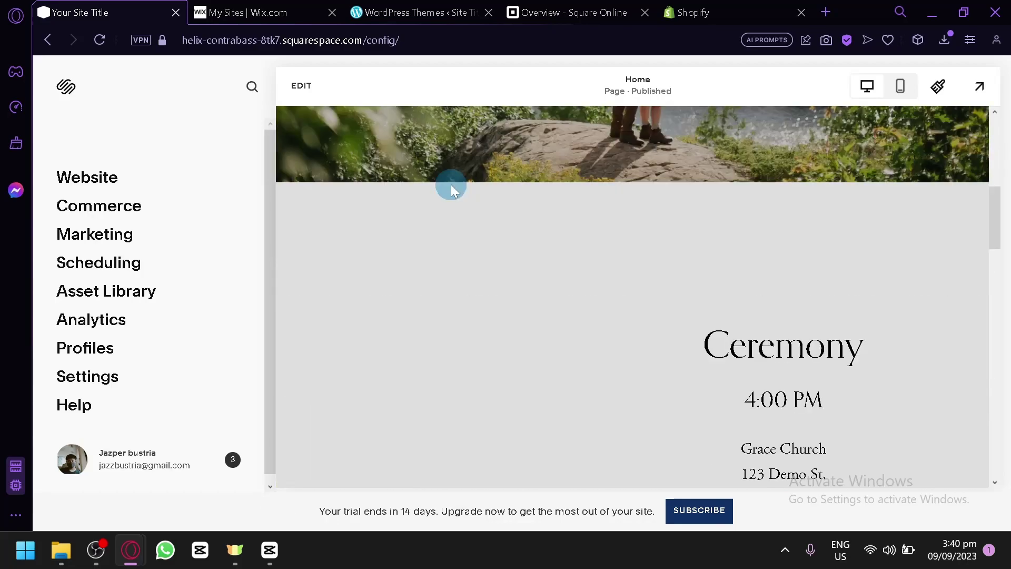
scroll(453, 192, "down", 8)
scroll(472, 245, "up", 15)
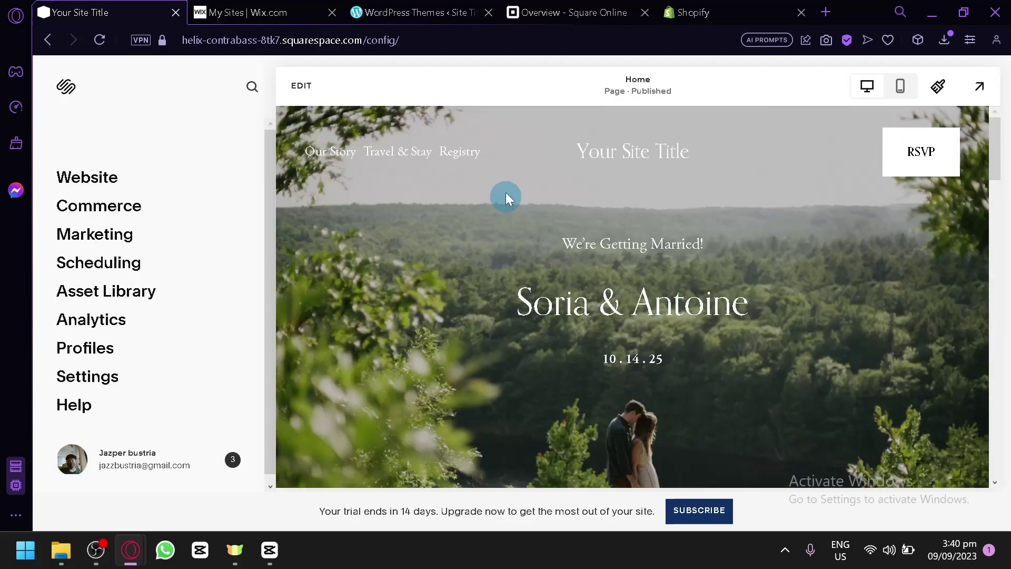
left_click(453, 152)
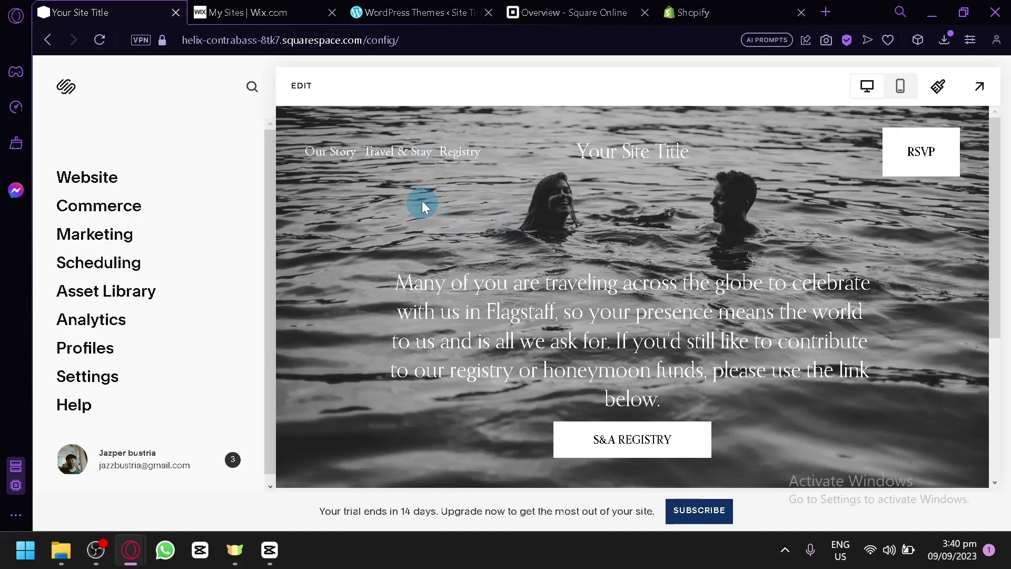
left_click(317, 161)
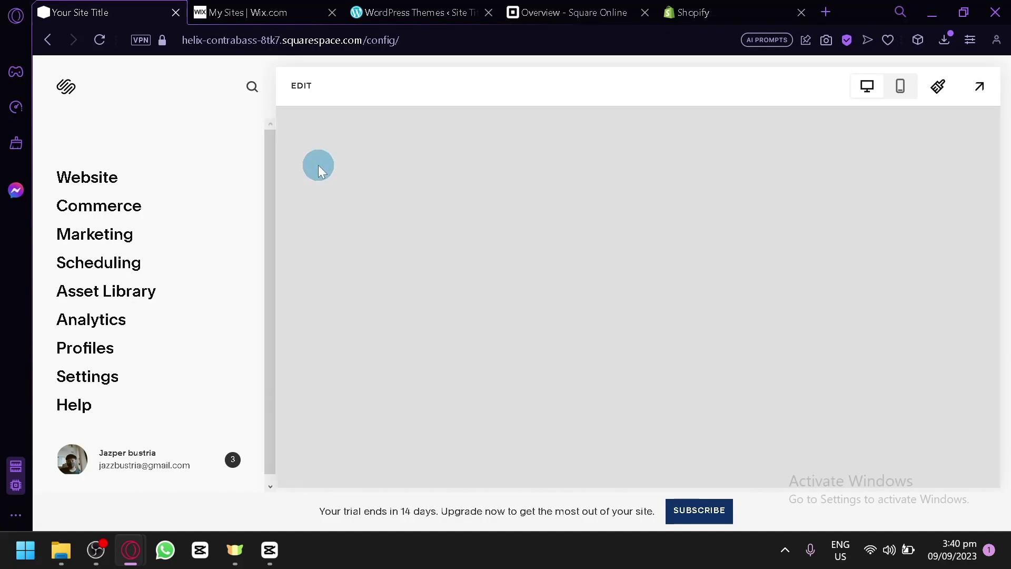
Step: Examine the site's main dashboard menu up close, from Website to Help
scroll(164, 167, "up", 4)
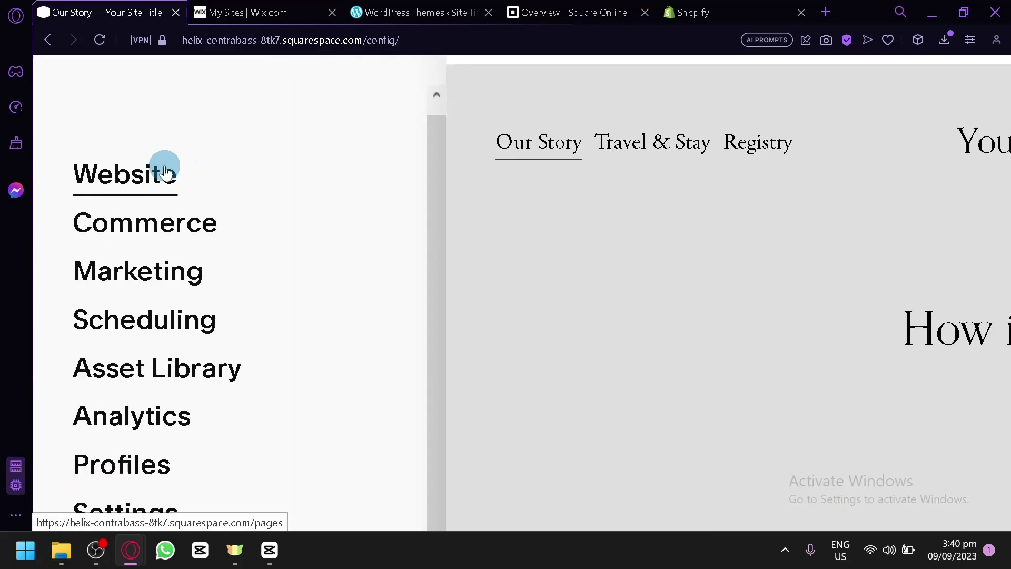
scroll(165, 167, "down", 2)
scroll(164, 167, "up", 1)
scroll(165, 172, "down", 1)
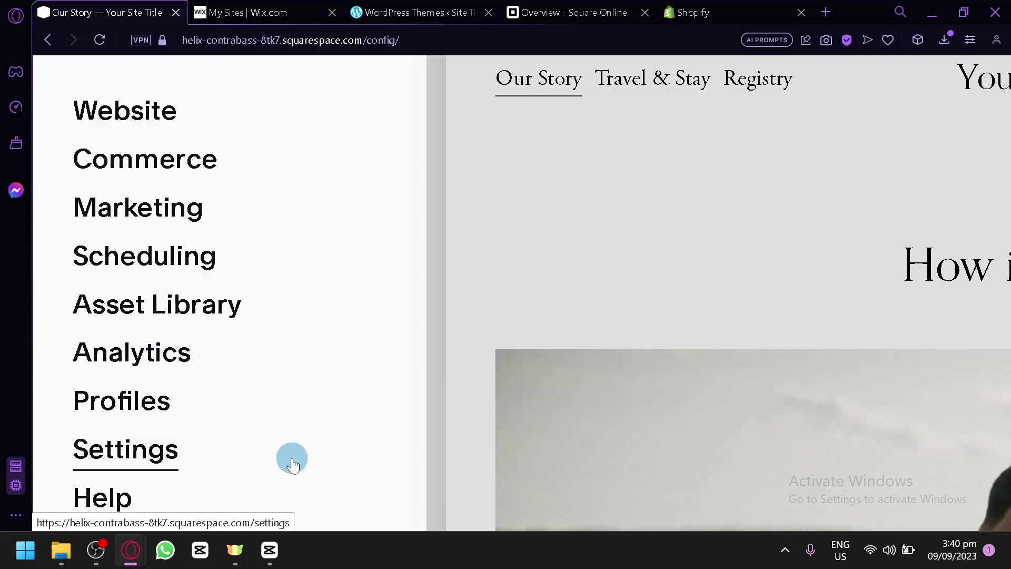
key("ctrl+0")
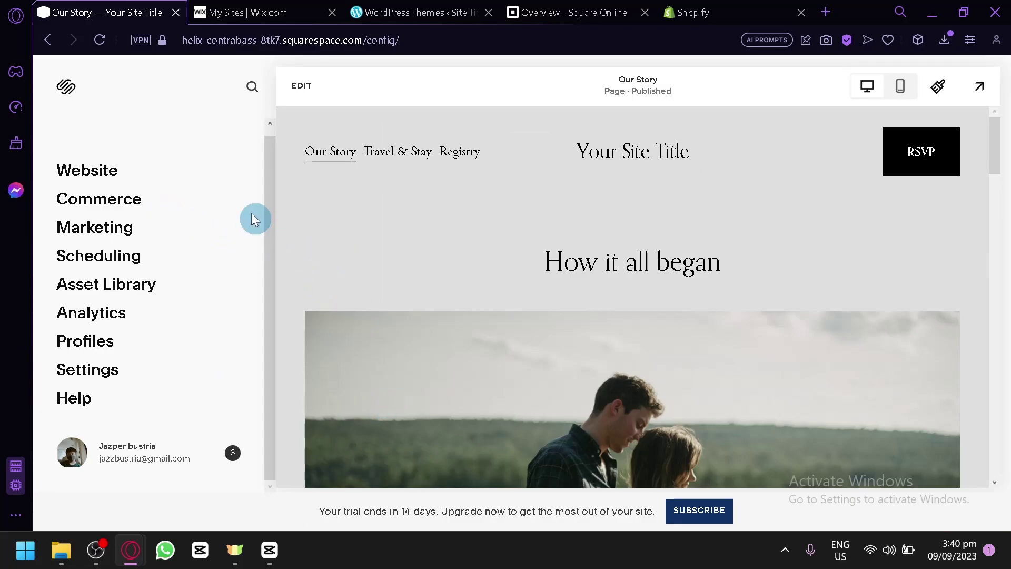
Step: Check the site's Website page list and Marketing section, returning to the main dashboard menu
left_click(77, 171)
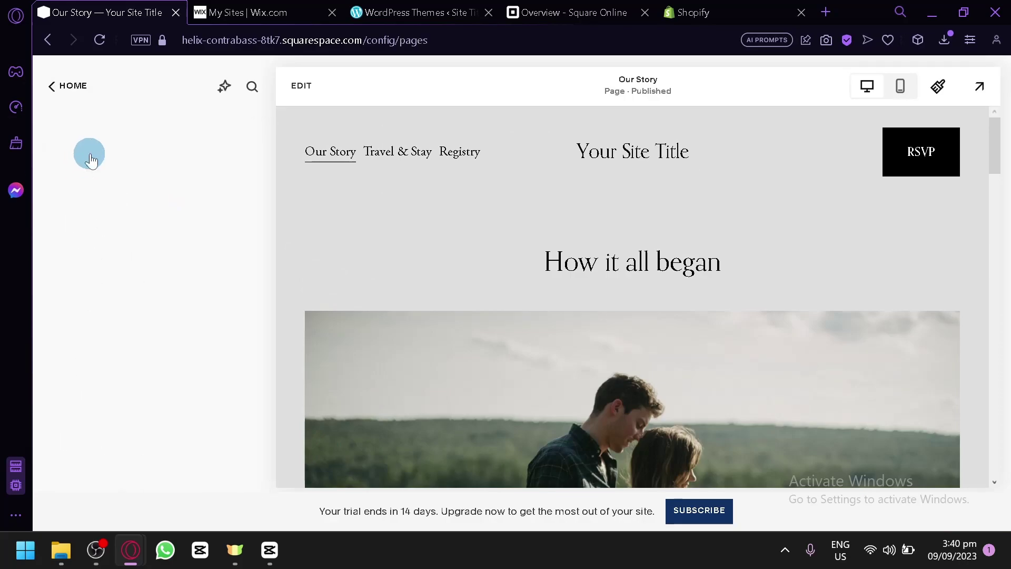
scroll(211, 254, "down", 2)
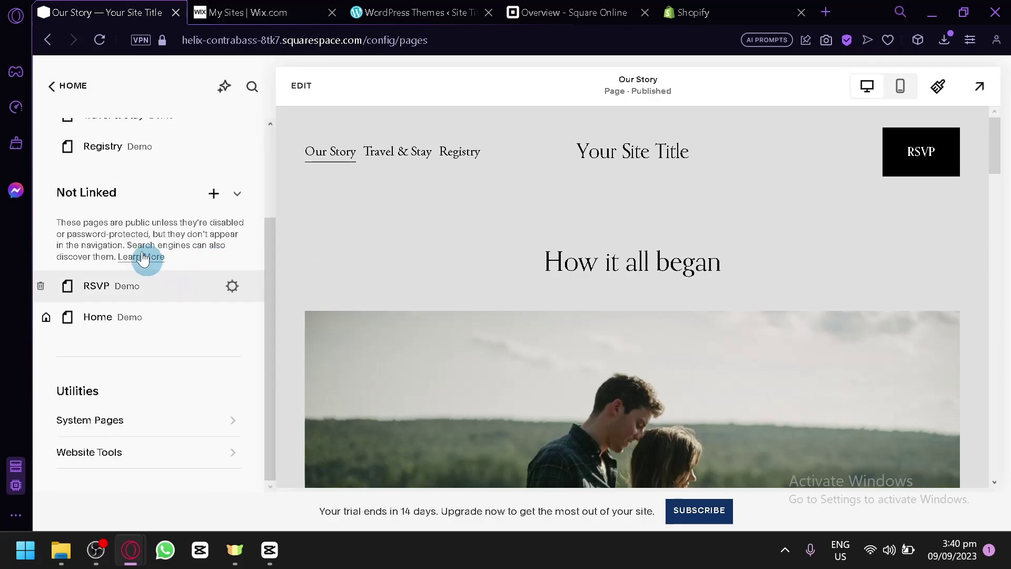
left_click(51, 82)
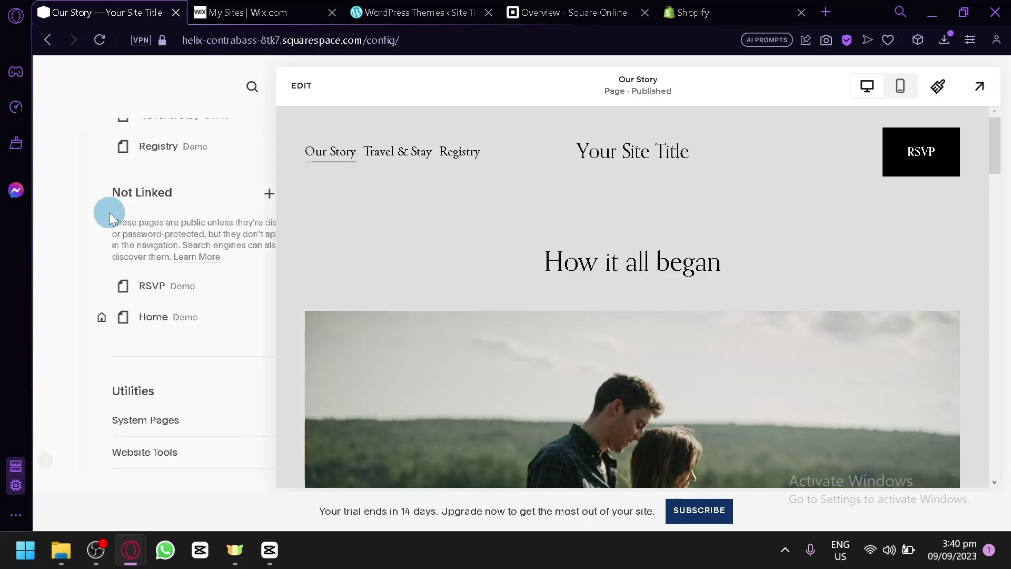
left_click(112, 226)
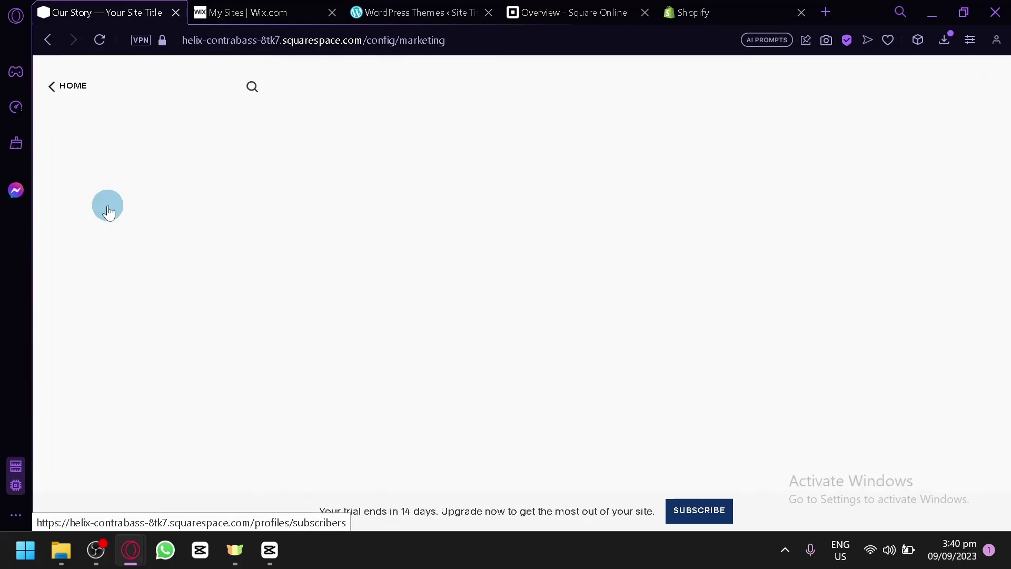
left_click(66, 105)
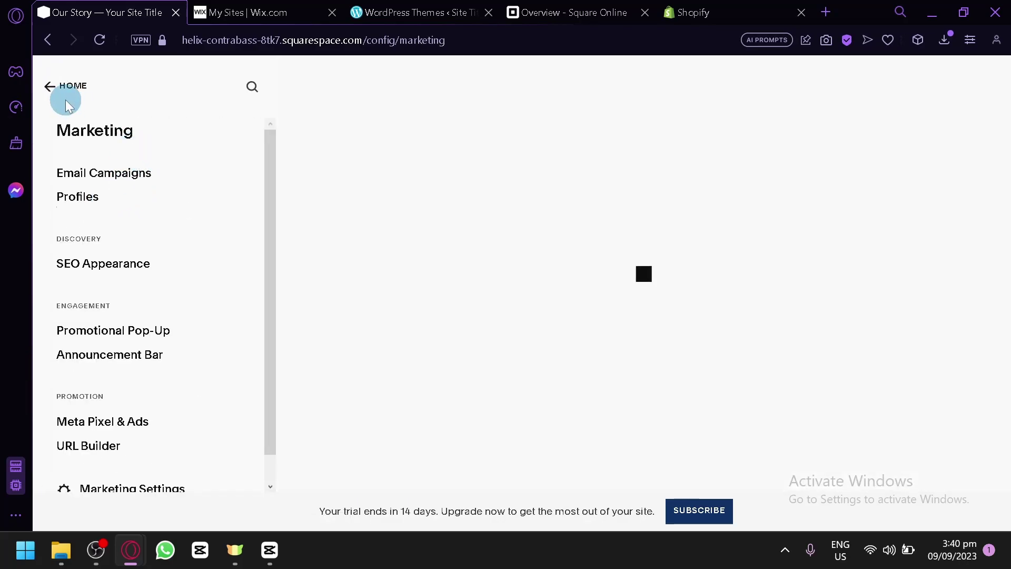
left_click(47, 85)
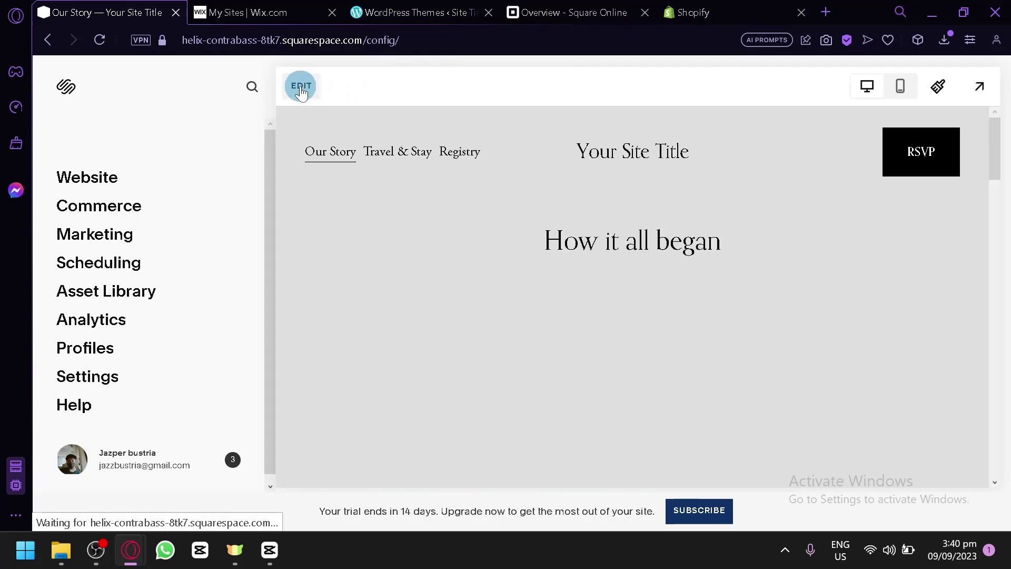
left_click(343, 289)
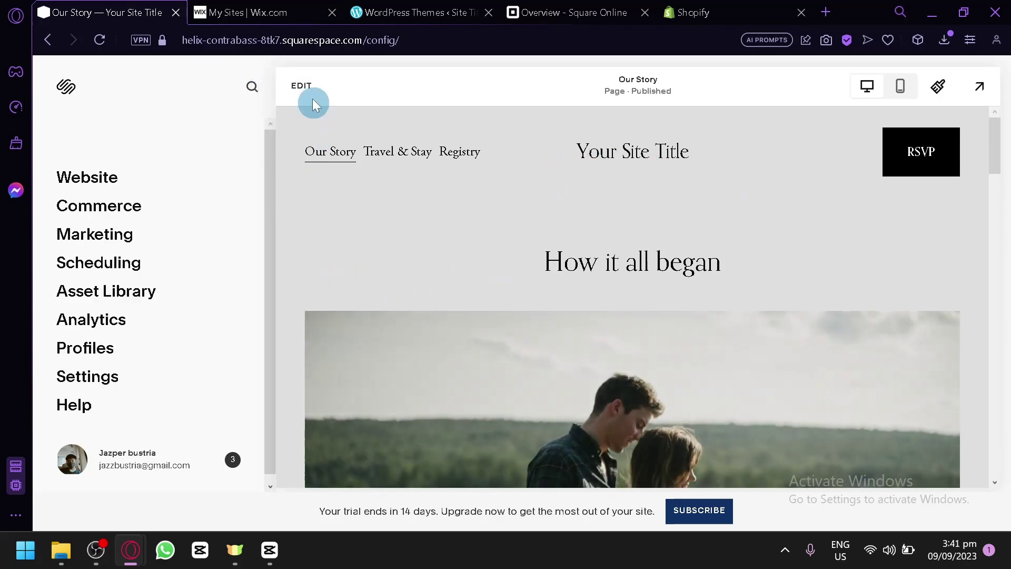
Step: Open the Our Story page for editing and view the content settings of its couple photo
left_click(303, 86)
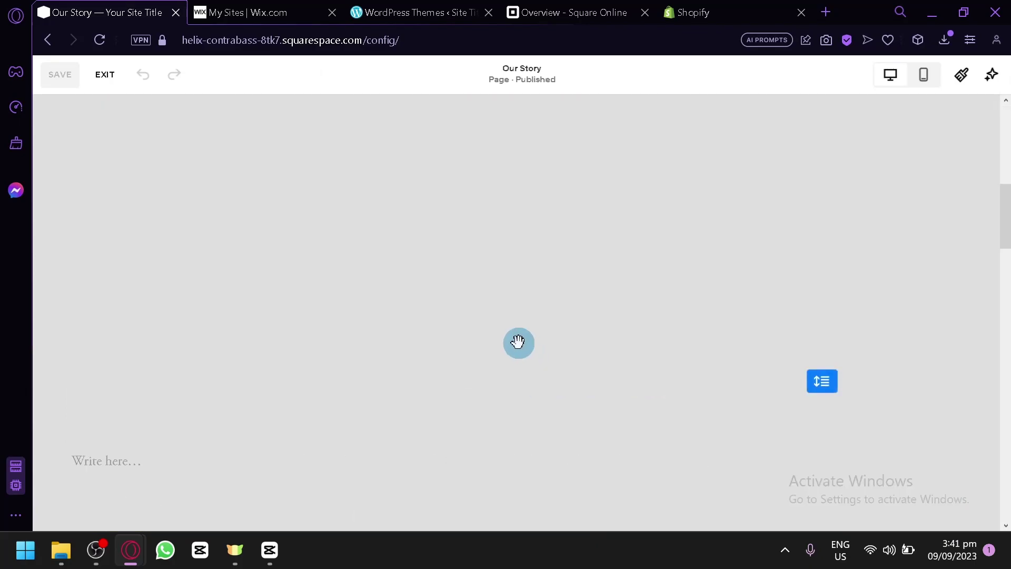
mouse_move(519, 342)
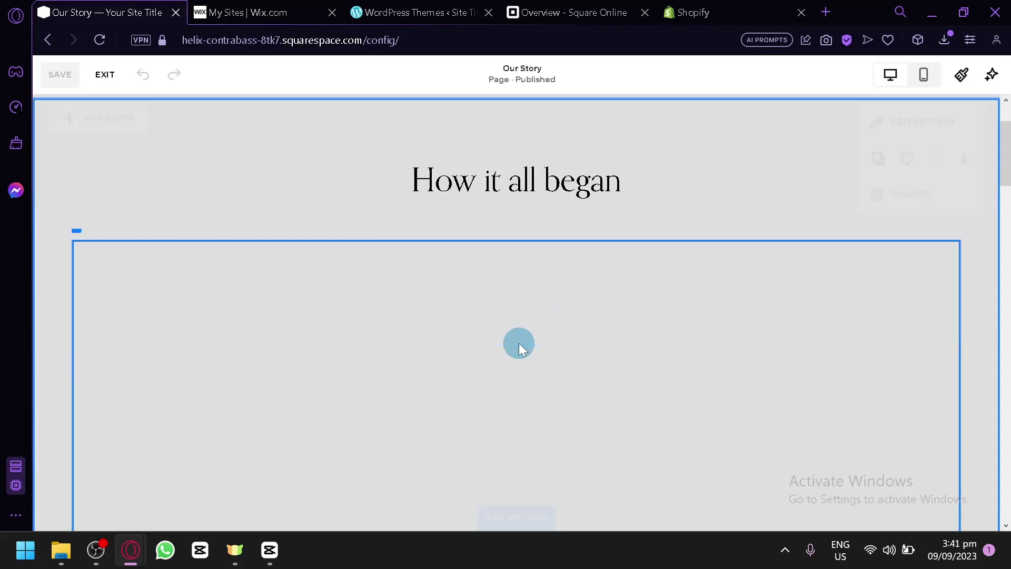
scroll(509, 335, "down", 2)
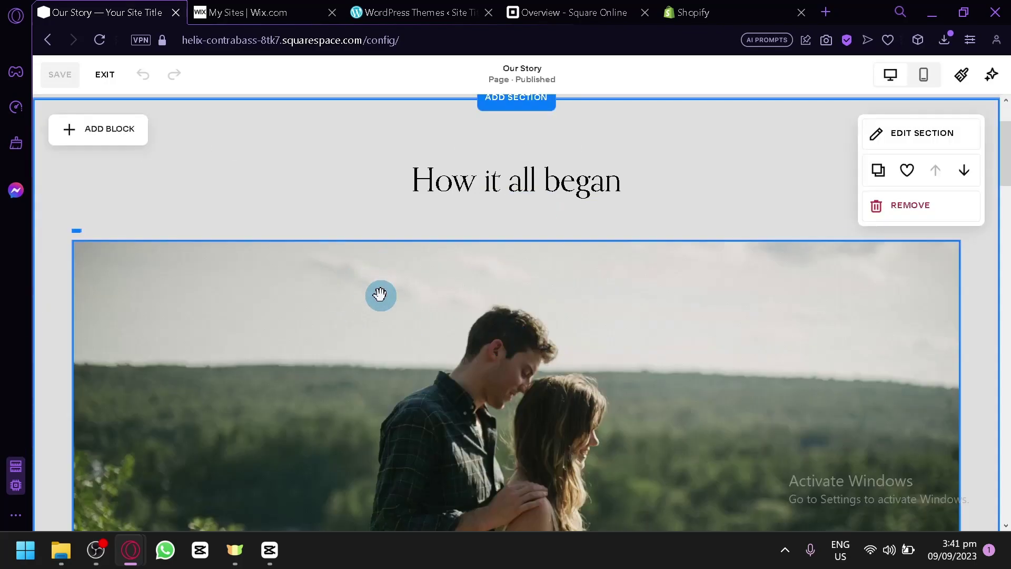
scroll(380, 294, "down", 2)
left_click(449, 289)
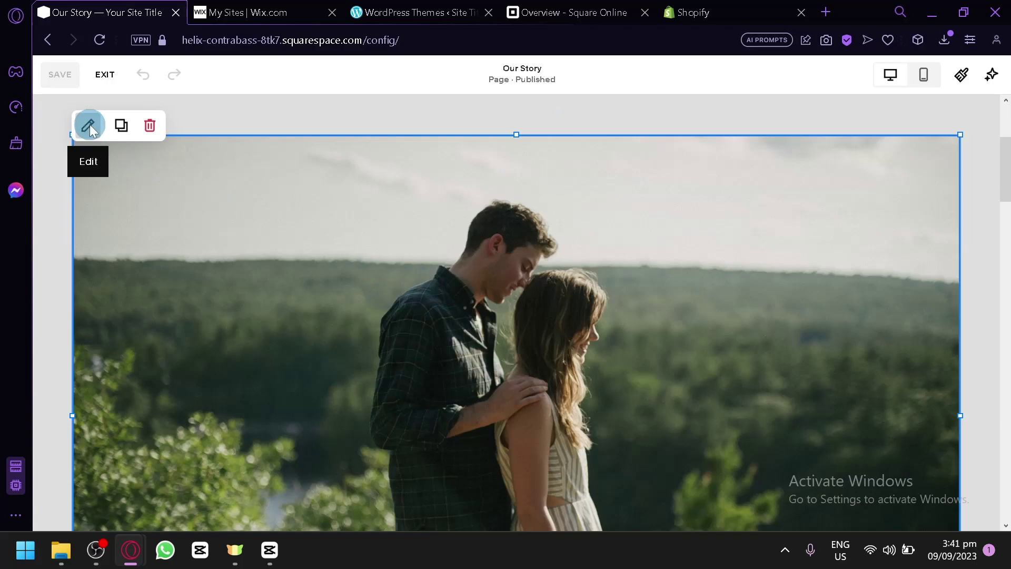
left_click(89, 126)
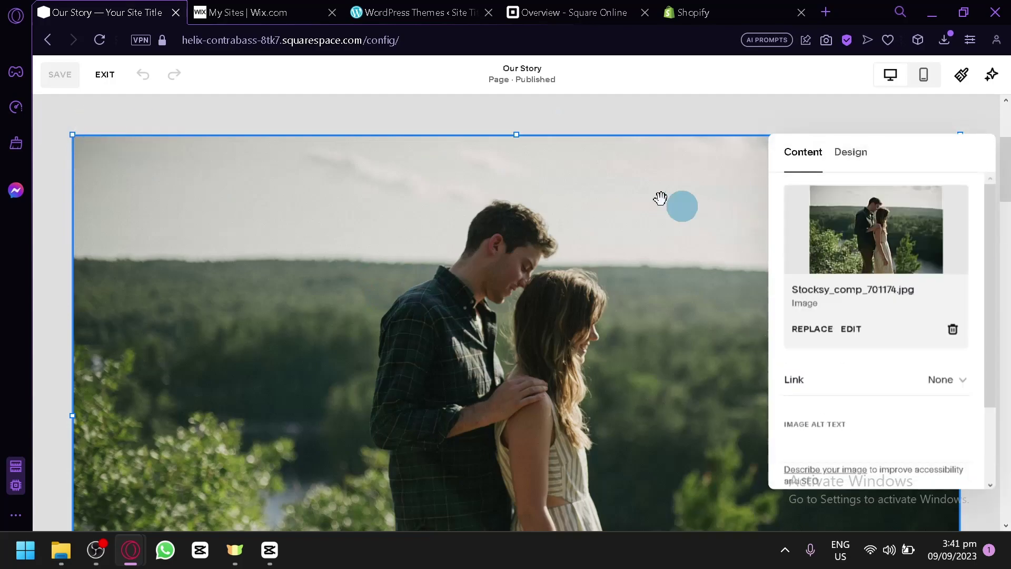
Step: Look through the rest of the Our Story page and open the site-wide style settings
scroll(492, 227, "up", 4)
scroll(374, 248, "down", 12)
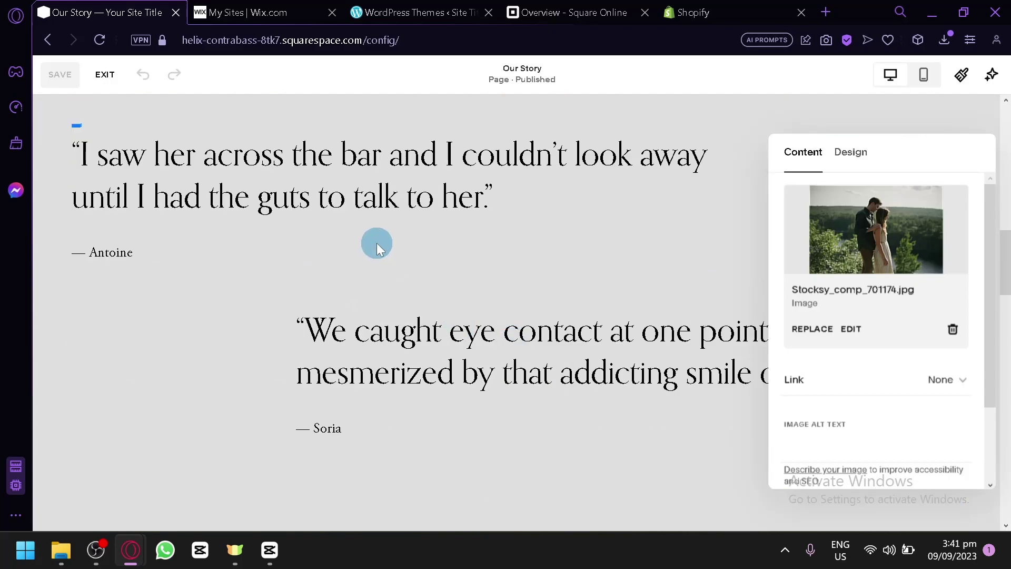
scroll(377, 242, "up", 12)
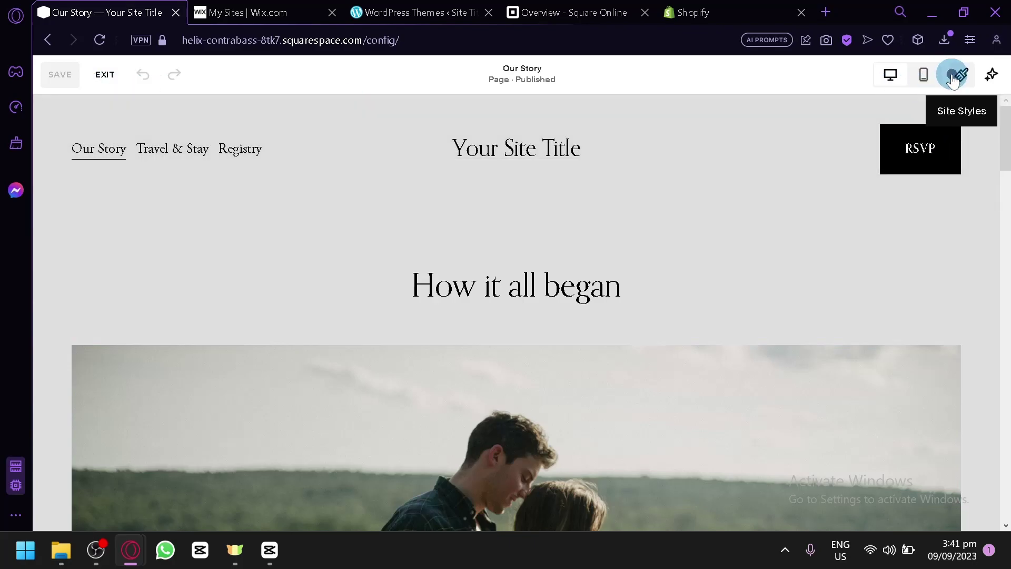
left_click(953, 79)
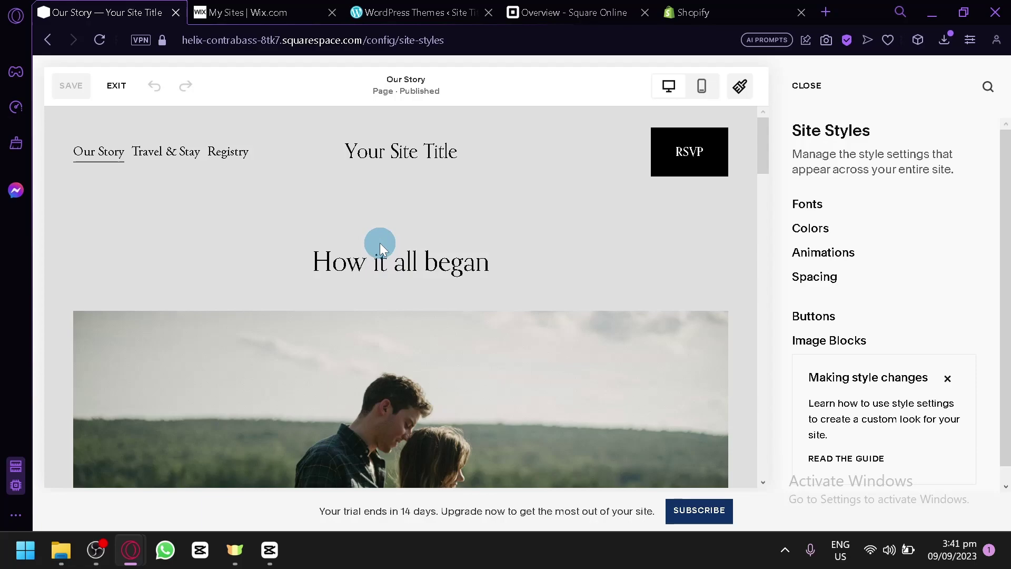
Step: Switch to Wix and start creating a new site on the Wix Editor
left_click(280, 14)
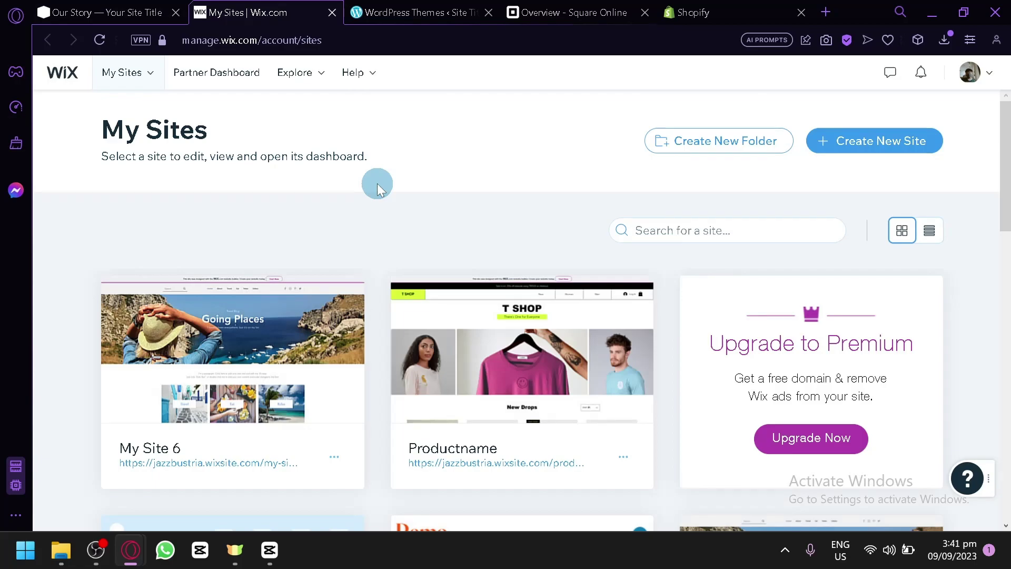
left_click(904, 142)
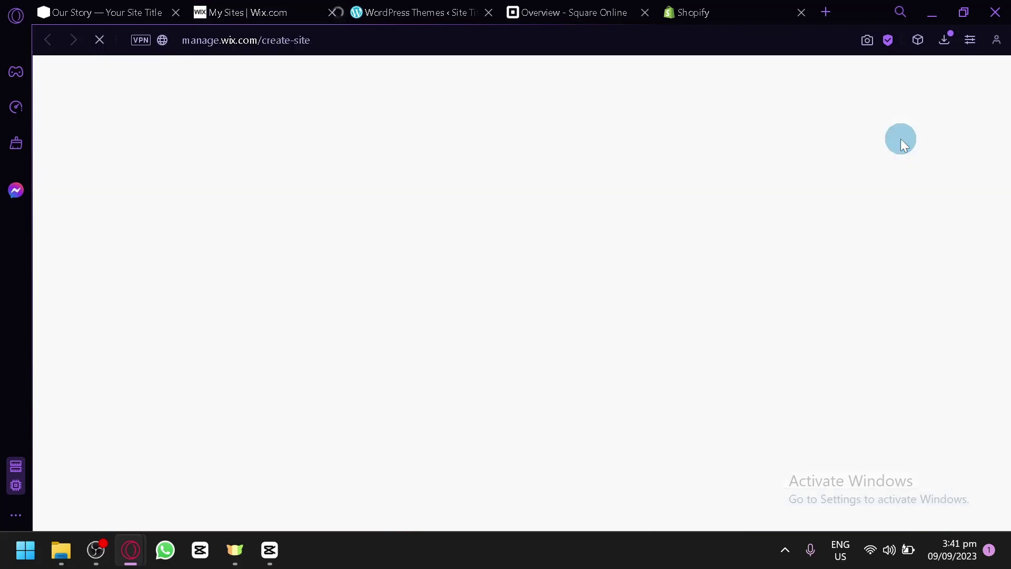
left_click(285, 12)
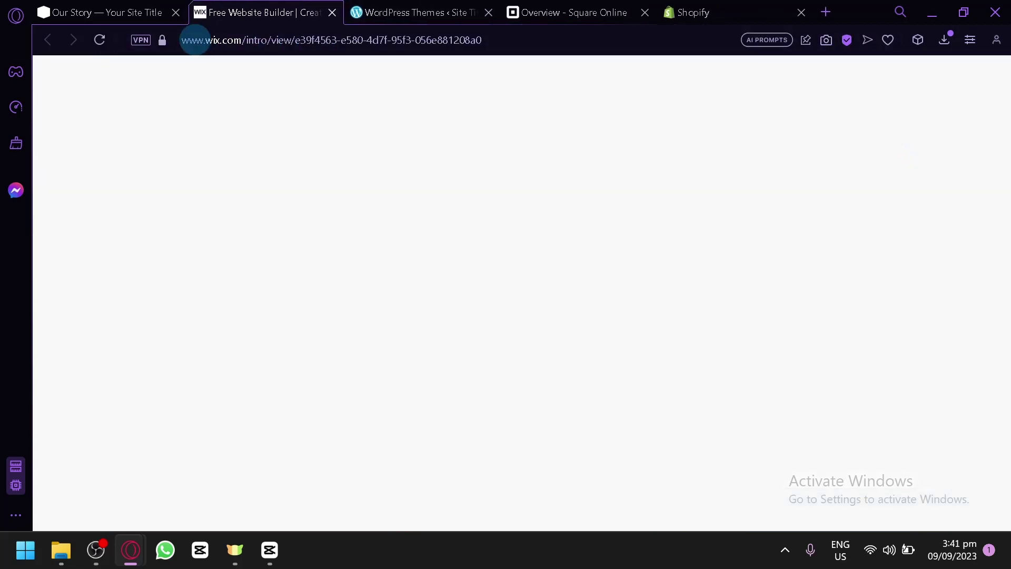
left_click(164, 7)
left_click(253, 12)
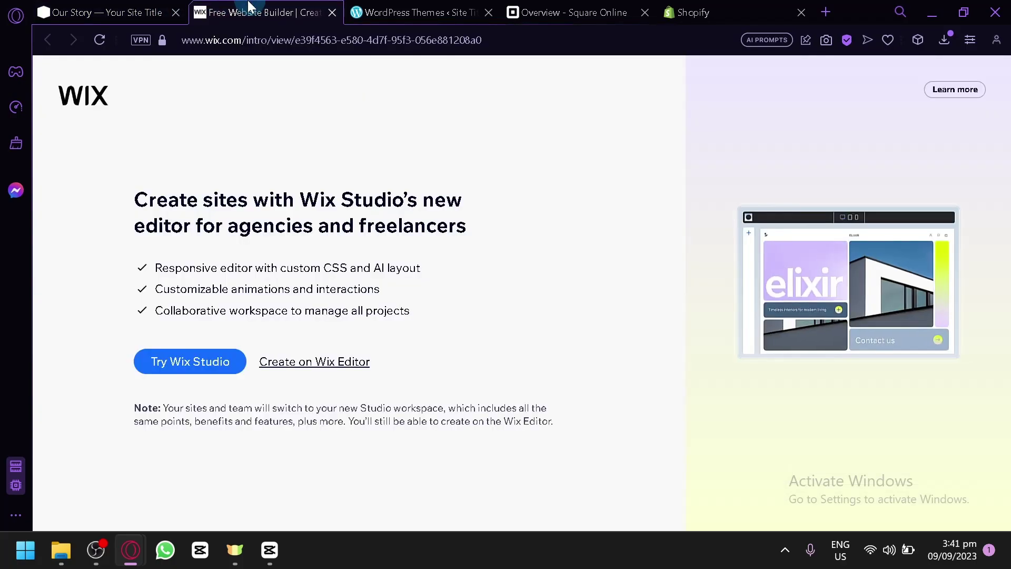
left_click(106, 12)
left_click(240, 11)
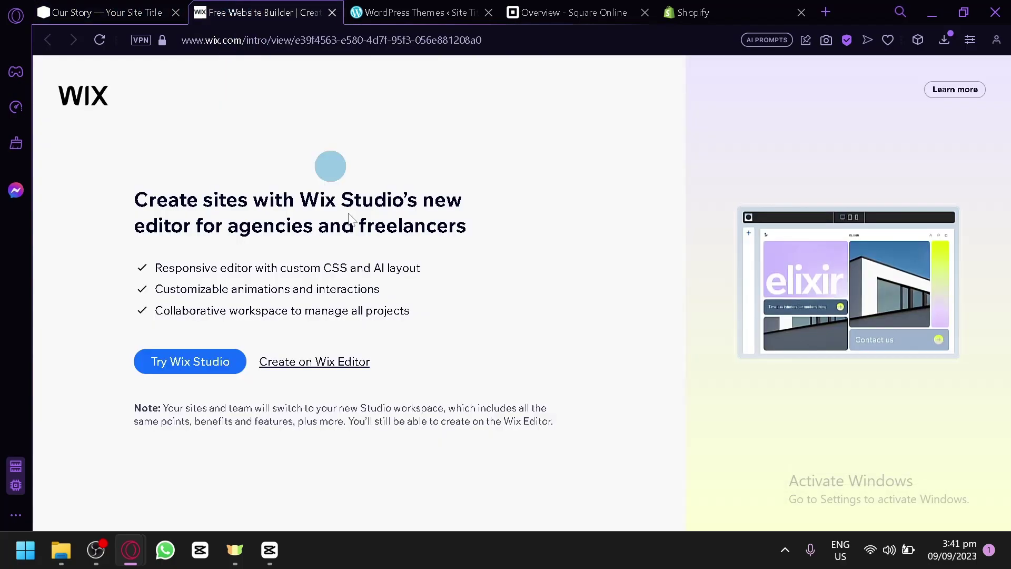
left_click(340, 371)
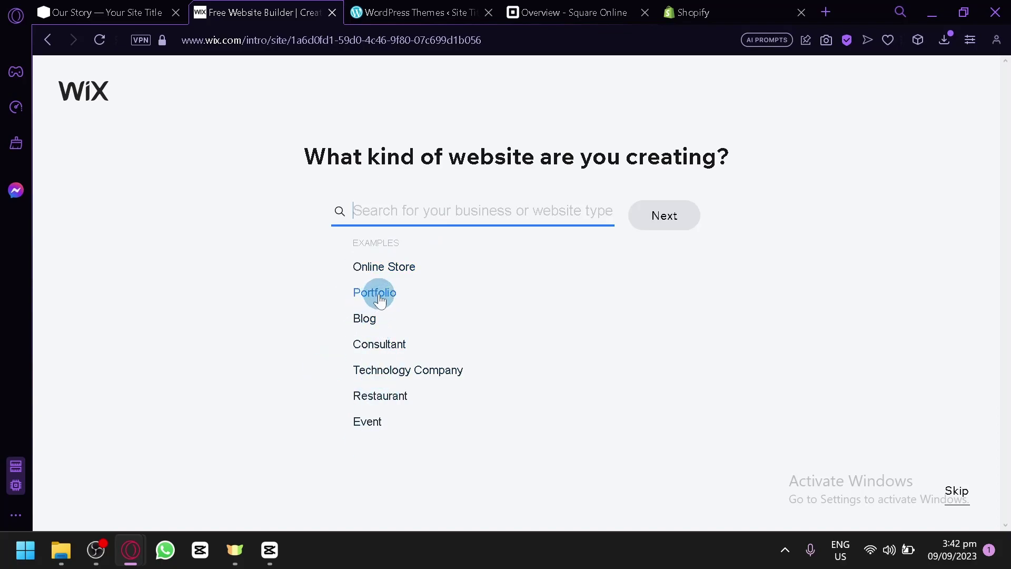
Step: Set the kind of website to Image Consultant and skip naming the site
left_click(390, 350)
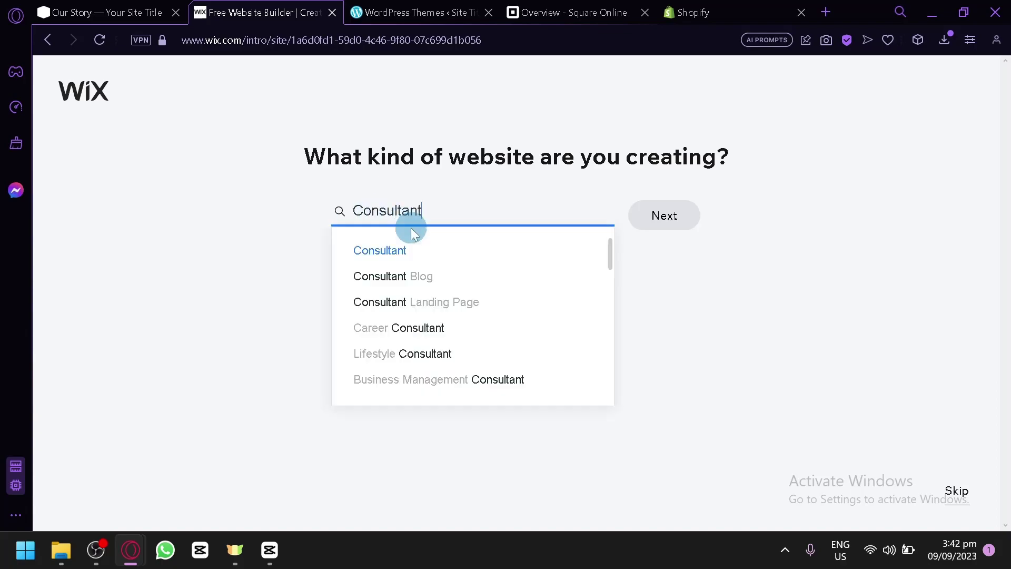
scroll(392, 318, "down", 3)
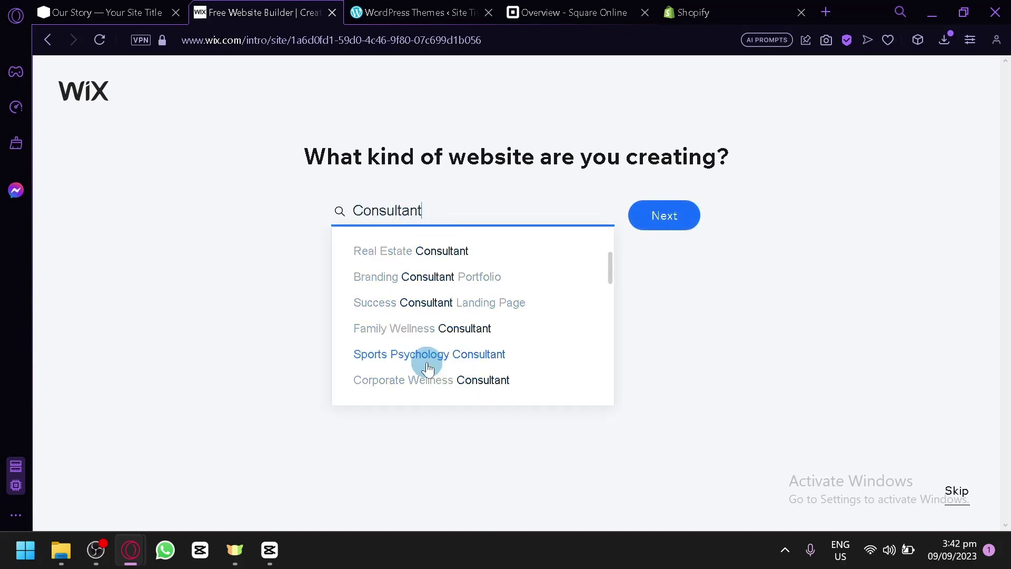
scroll(411, 342, "down", 2)
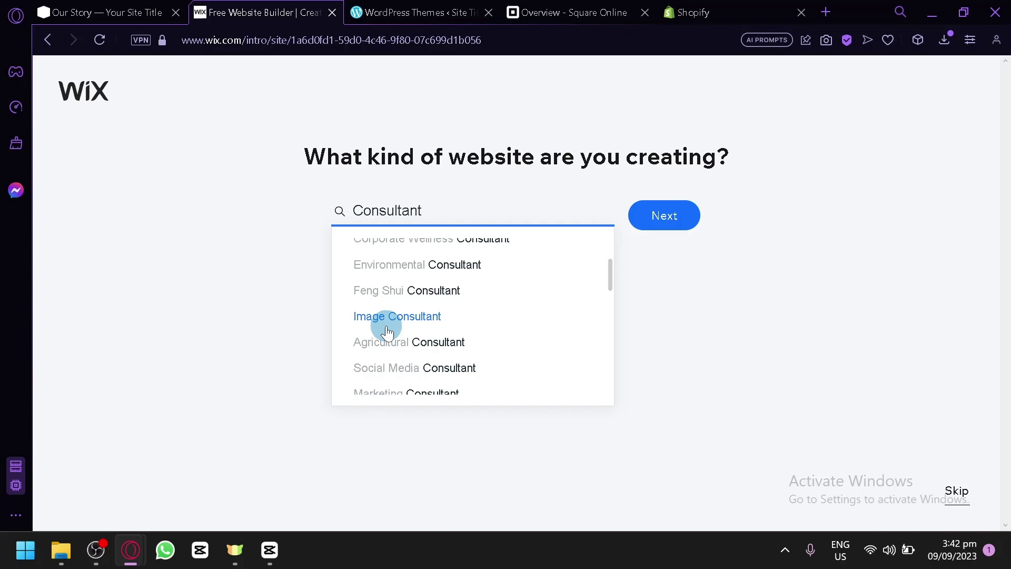
left_click(387, 322)
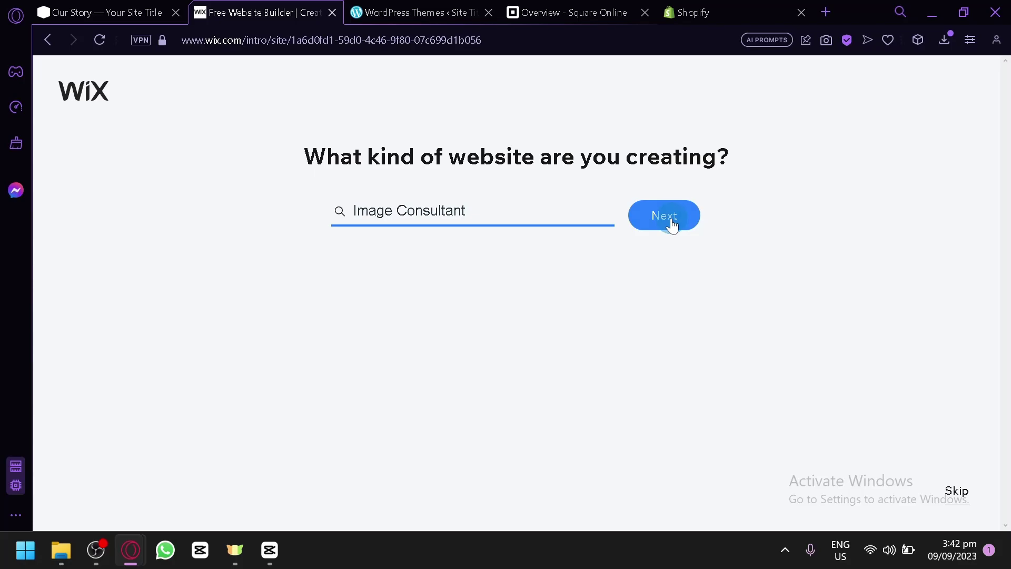
left_click(640, 211)
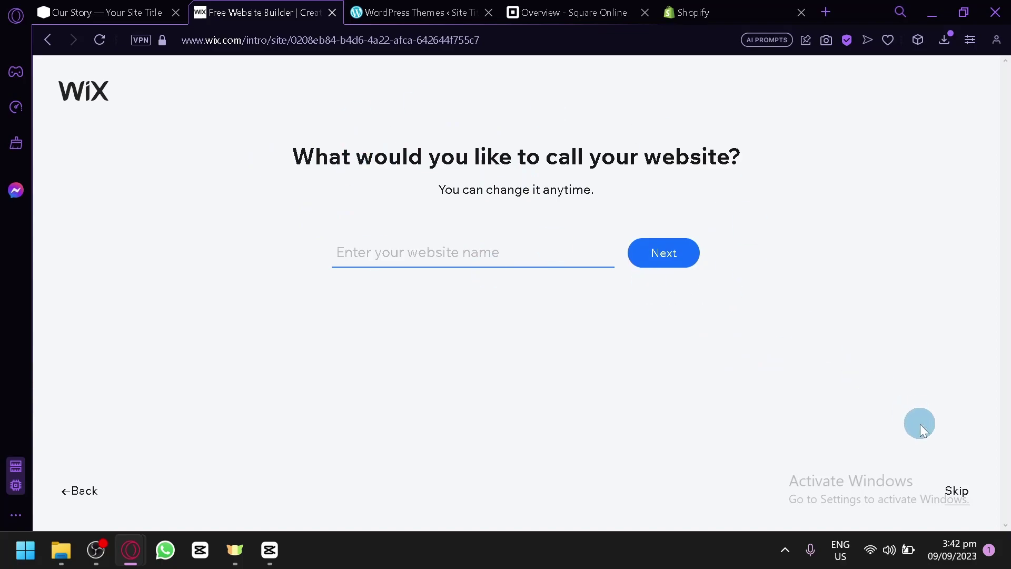
left_click(961, 501)
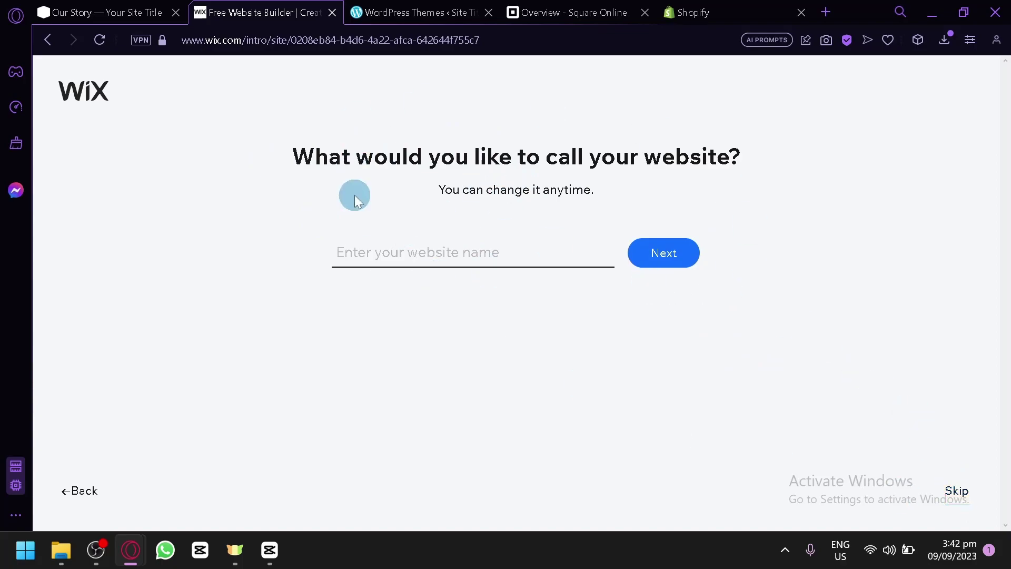
left_click(957, 493)
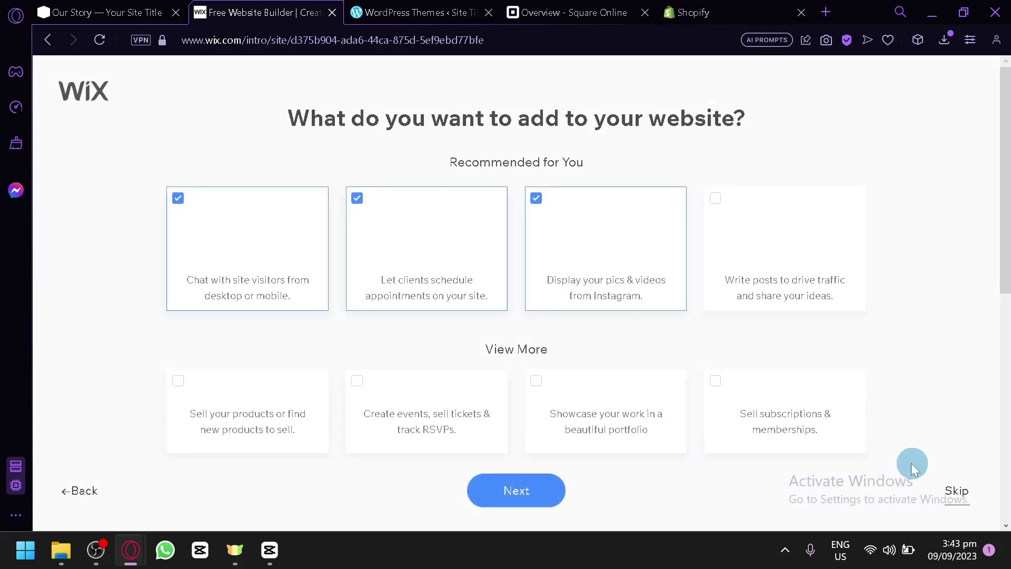
Step: Deselect the recommended Bookings, Instagram Feed and Chat features for the new website
left_click(441, 214)
left_click(546, 217)
left_click(216, 227)
Step: Examine the full range of features offered for the website, from Chat and Blog to Food Orders and Bandsintown
scroll(853, 221, "down", 6)
scroll(839, 241, "up", 4)
scroll(400, 173, "up", 3)
scroll(403, 171, "down", 5)
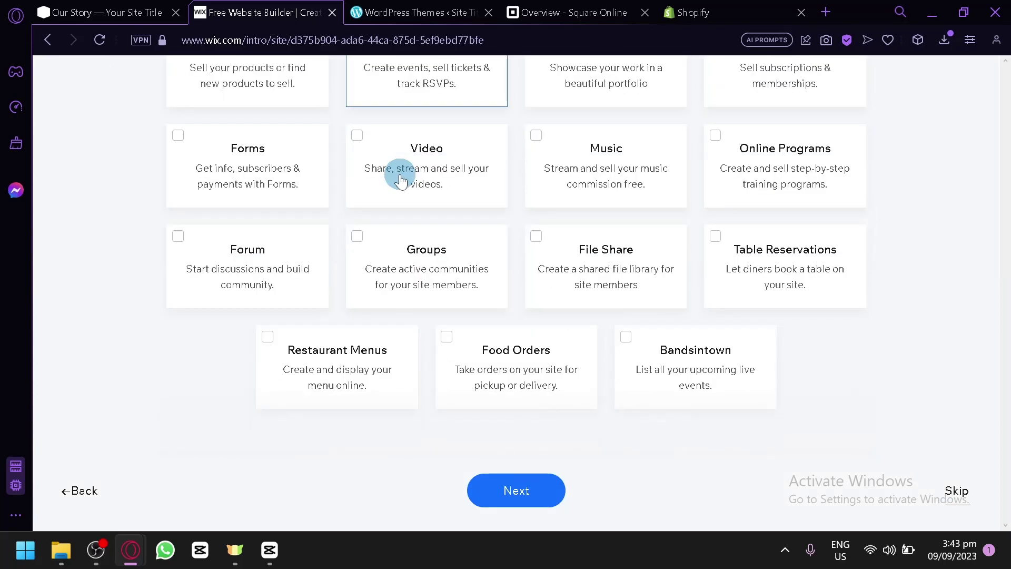
scroll(832, 295, "up", 5)
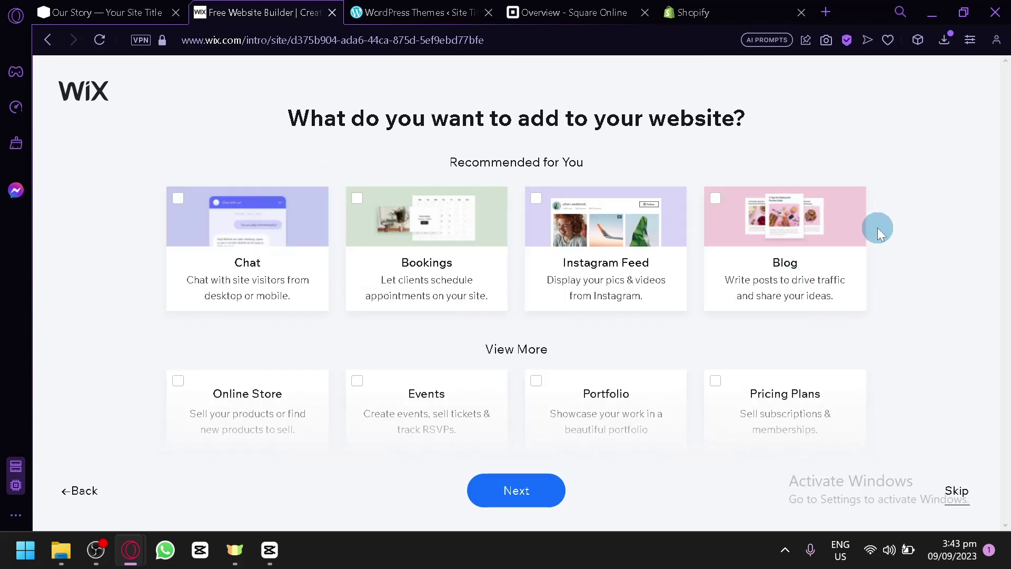
scroll(493, 271, "up", 3)
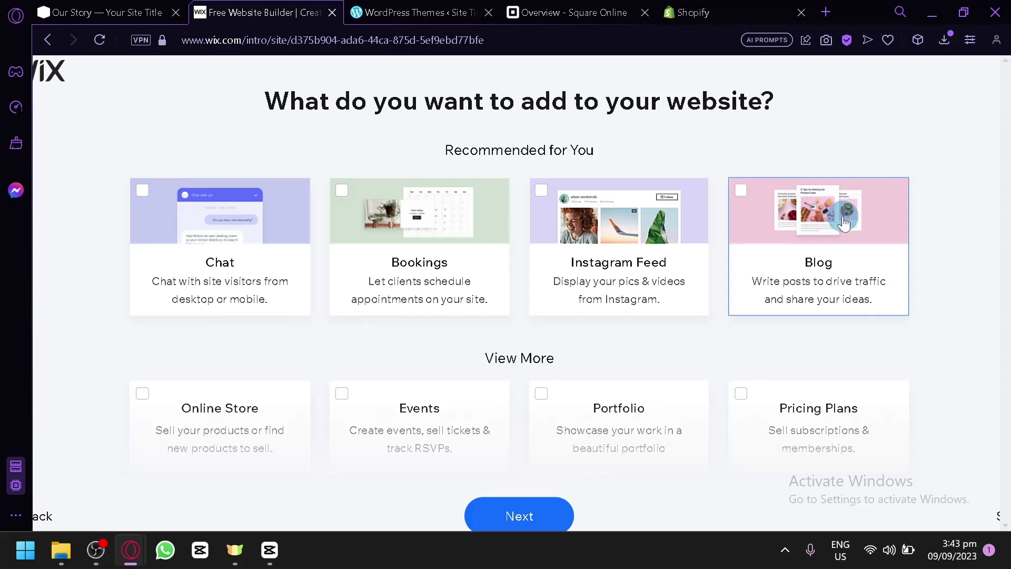
scroll(840, 215, "down", 8)
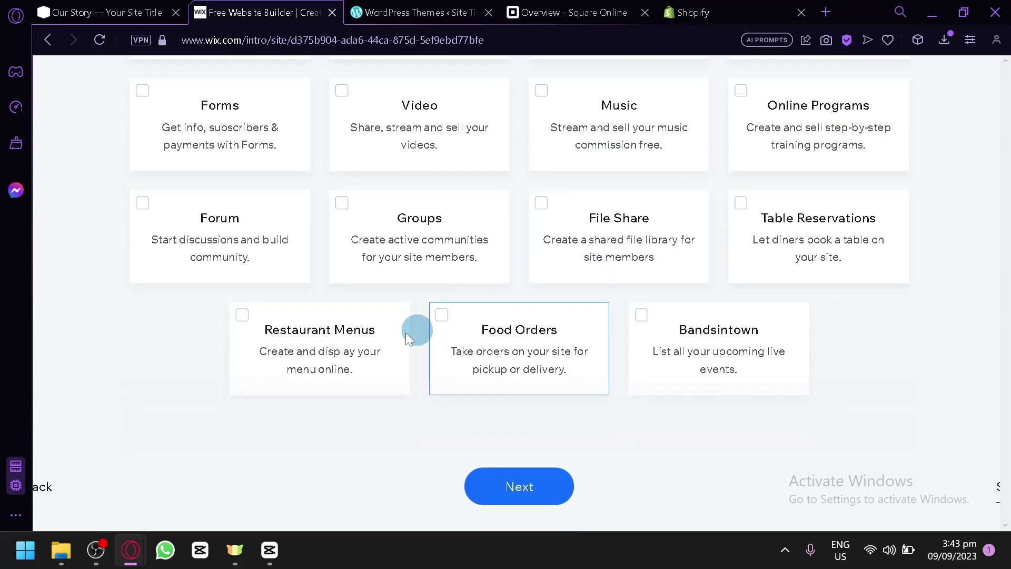
key("ctrl+minus")
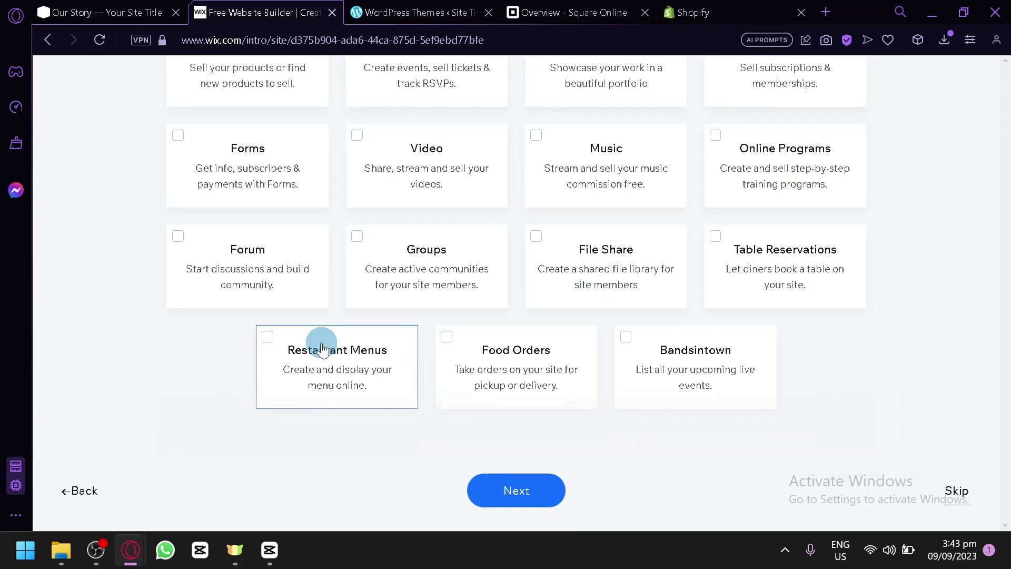
scroll(717, 276, "up", 4)
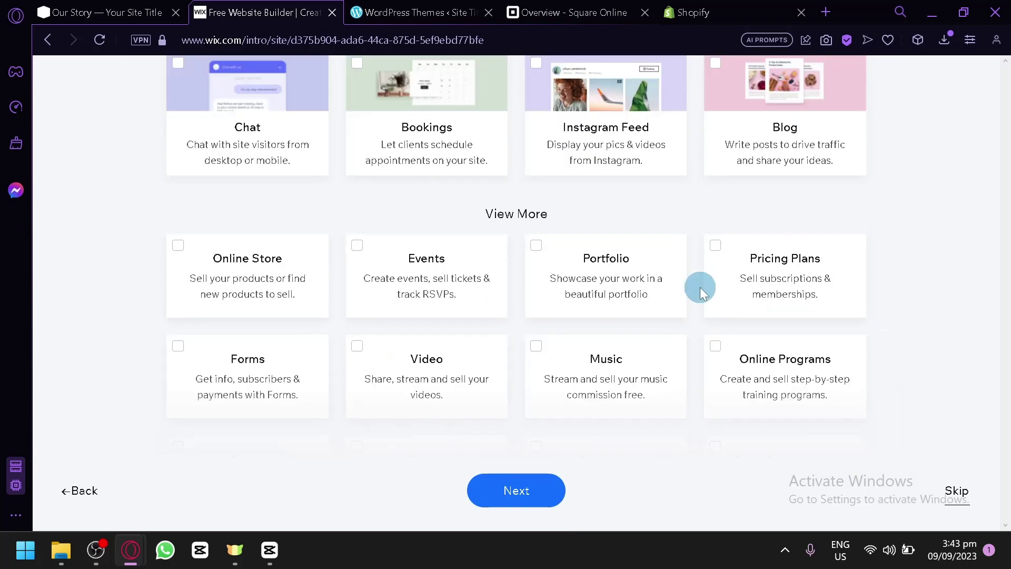
scroll(700, 287, "up", 3)
Step: Continue without any added features and read the description of the dashboard setup option
left_click(556, 489)
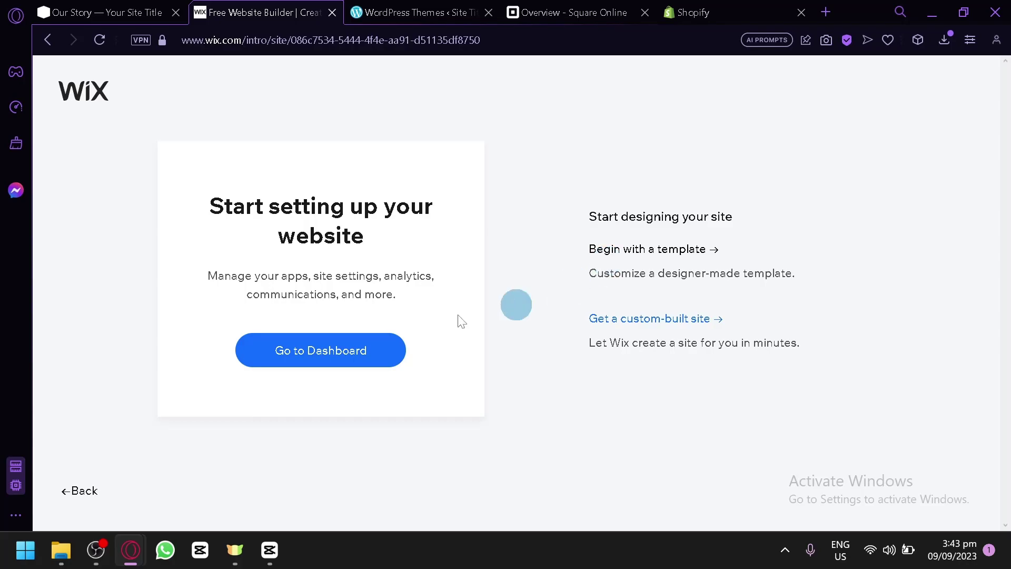
left_click_drag(287, 276, 420, 295)
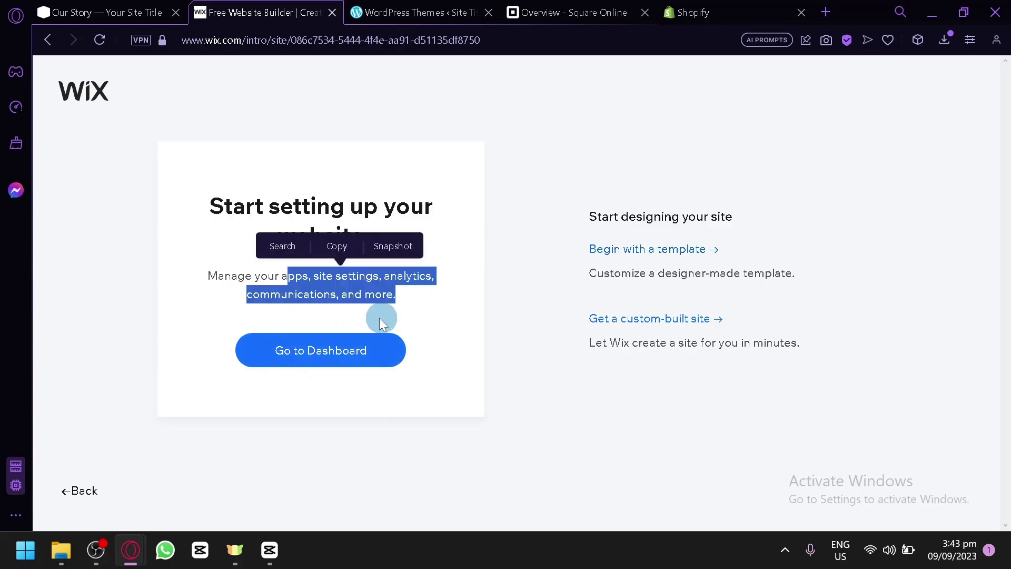
left_click(346, 296)
Step: Exit the Squarespace page editor to glance at its dashboard menu, and return to the Wix setup
left_click(84, 9)
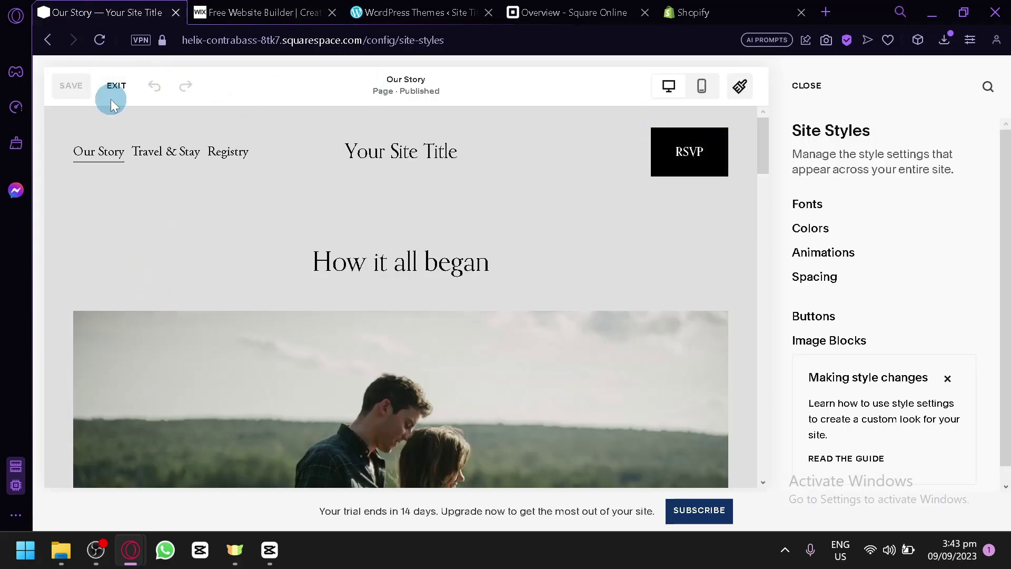
left_click(115, 86)
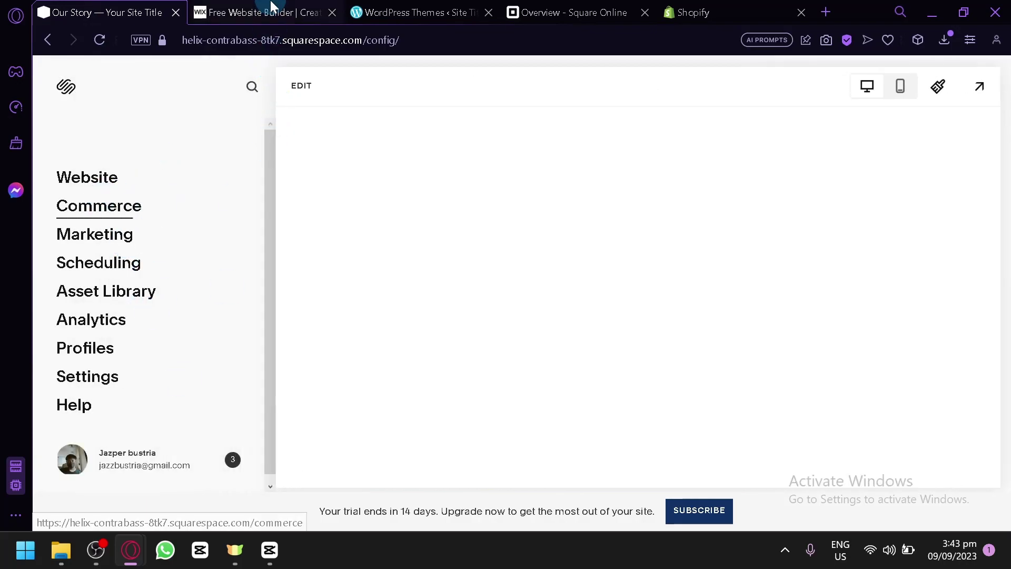
left_click(272, 6)
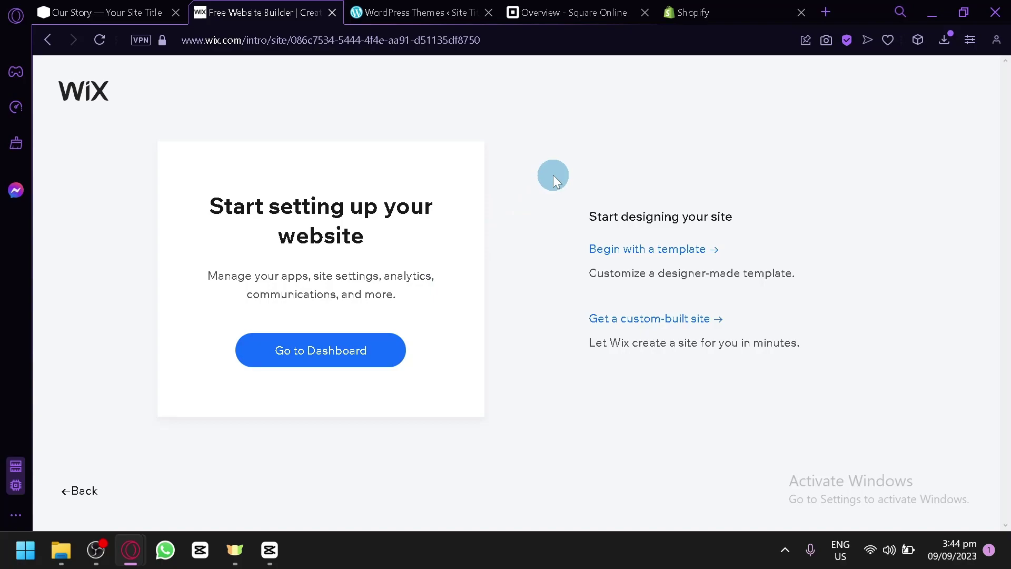
Step: Choose to begin with a template and browse the designs suggested for Image Consultant
left_click(607, 254)
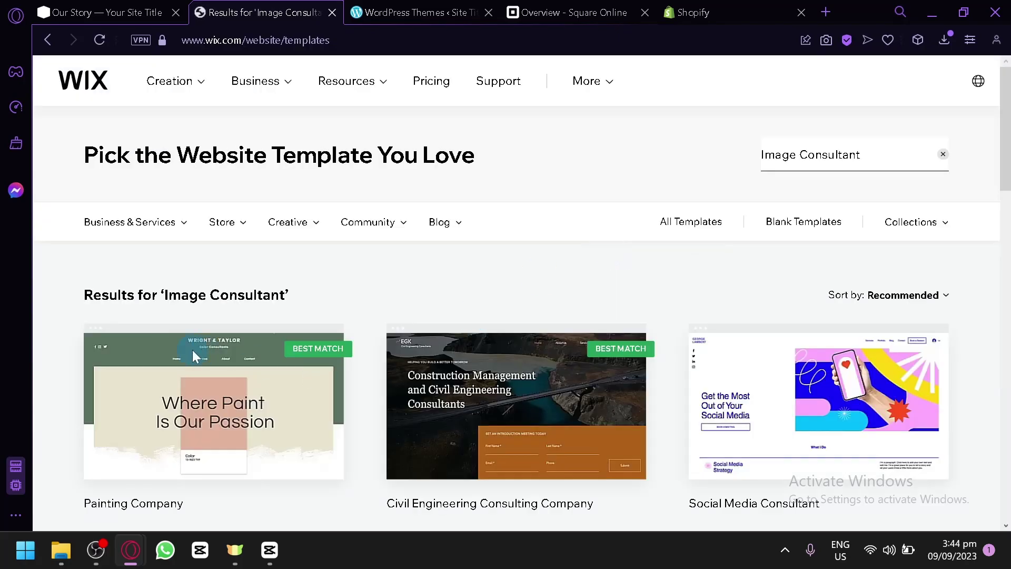
scroll(162, 280, "down", 2)
left_click_drag(165, 191, 286, 189)
left_click(388, 165)
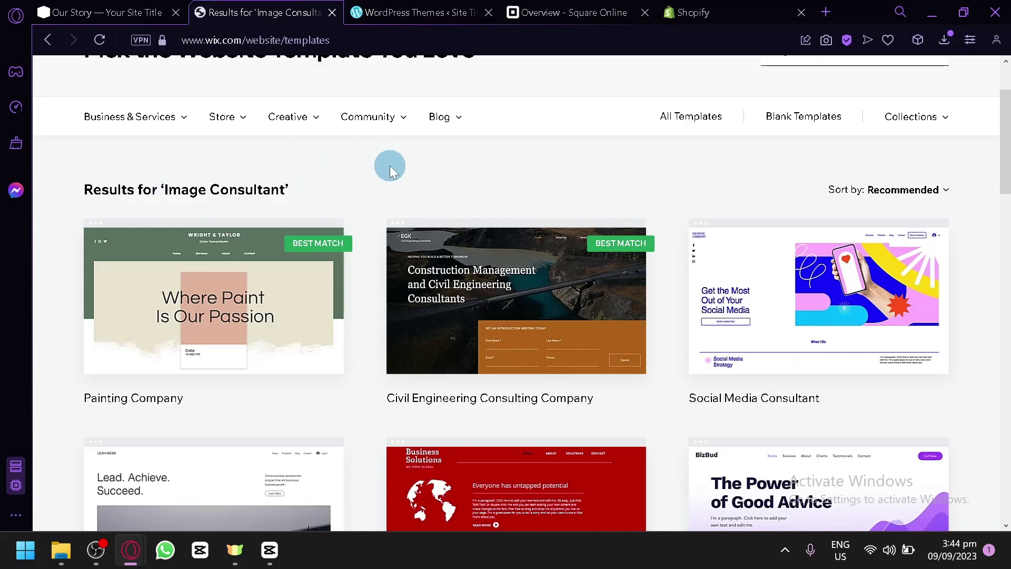
scroll(388, 166, "down", 2)
scroll(388, 165, "up", 4)
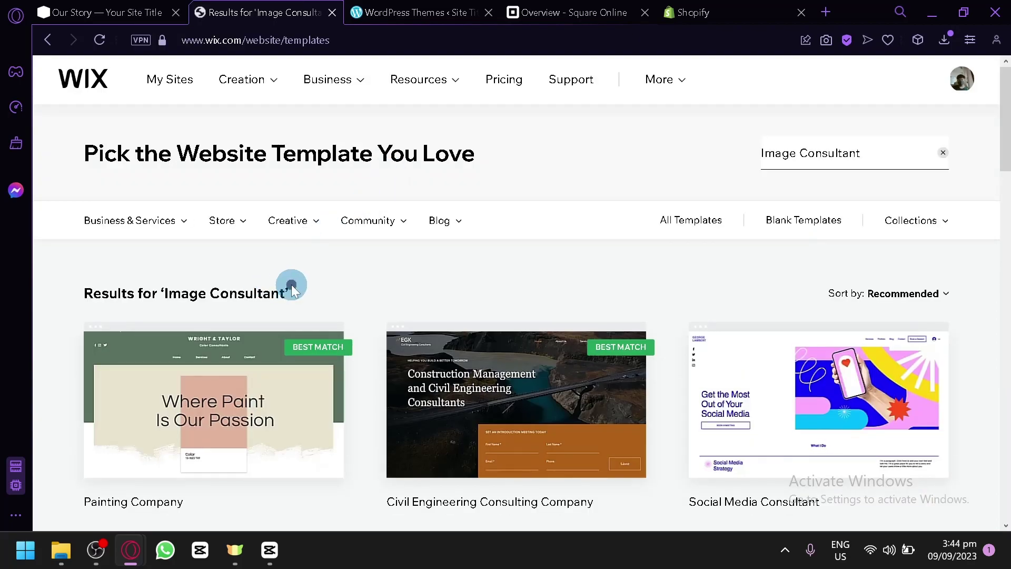
Step: Open the Social Media Consultant template for editing and close the template results page
left_click_drag(289, 292, 205, 292)
left_click(505, 280)
scroll(505, 279, "down", 4)
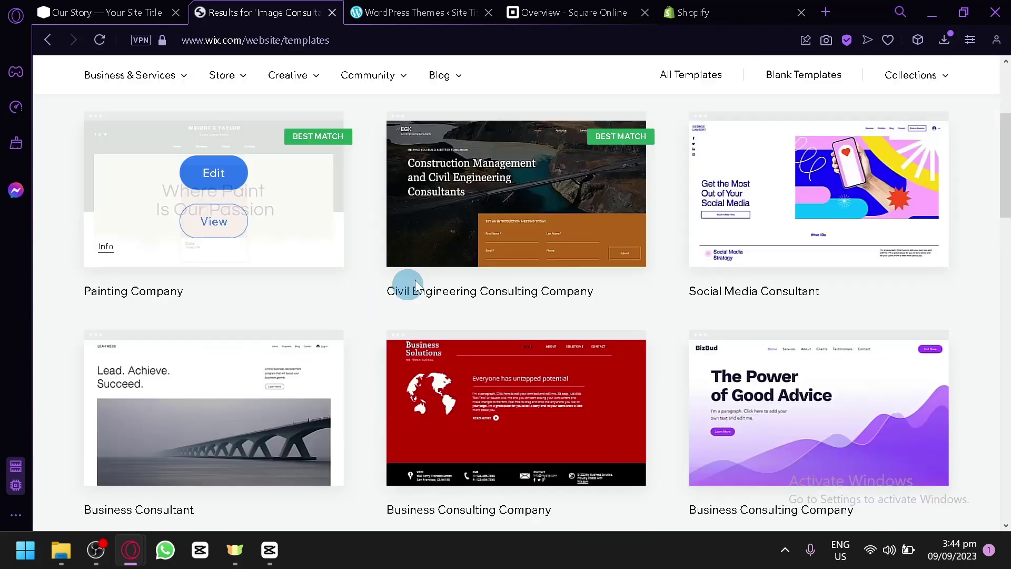
left_click(818, 172)
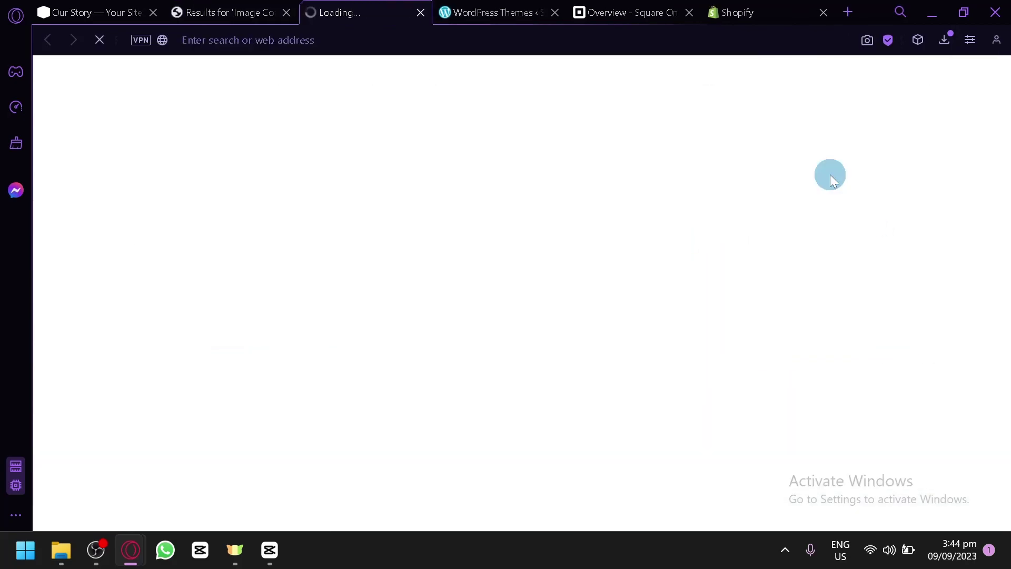
left_click(285, 14)
left_click(287, 12)
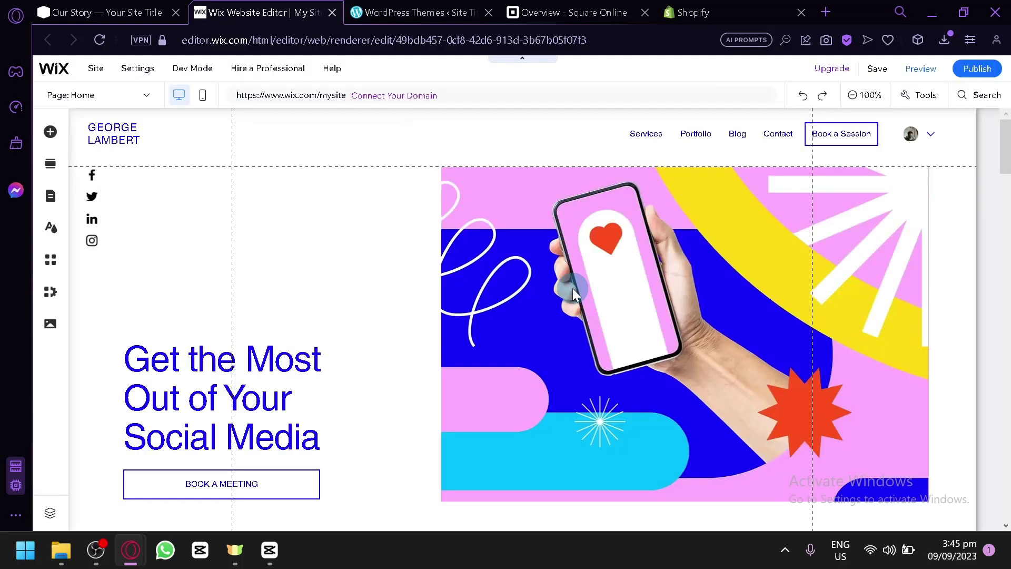
Step: Show the template's home page at 50% zoom, and dismiss the AI site content offer and the editing tools overview
key("ctrl+minus")
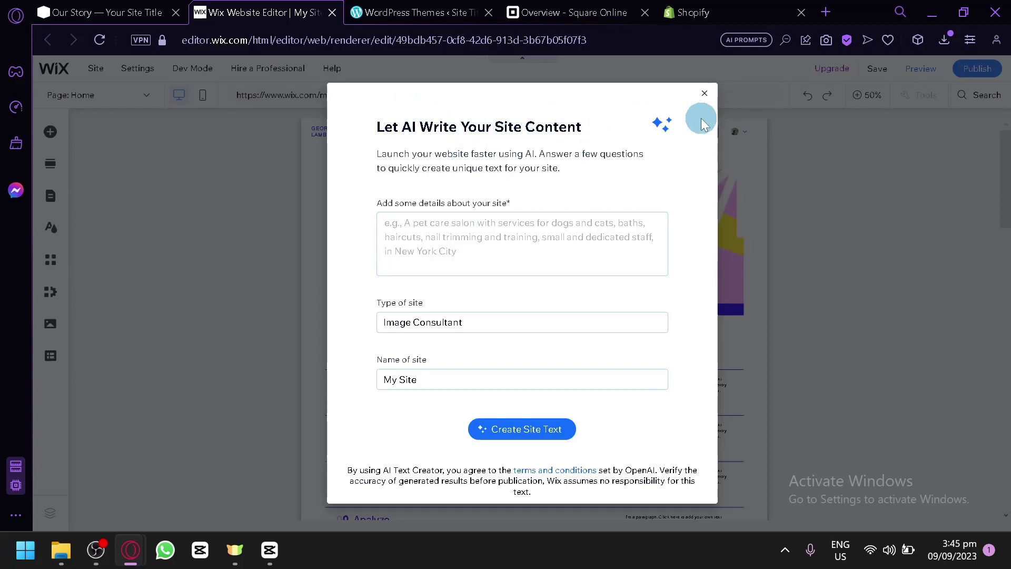
left_click(704, 97)
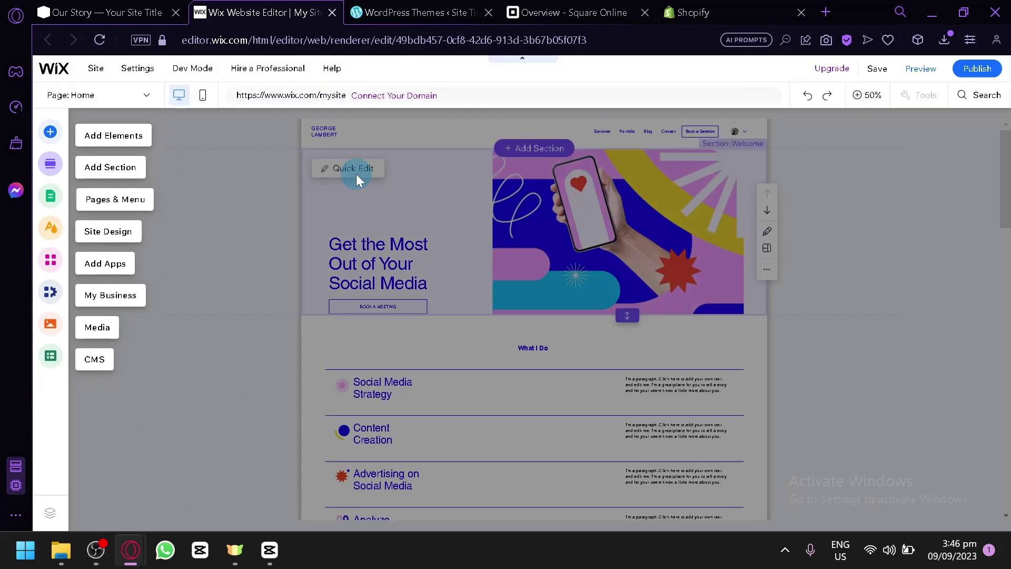
left_click(277, 201)
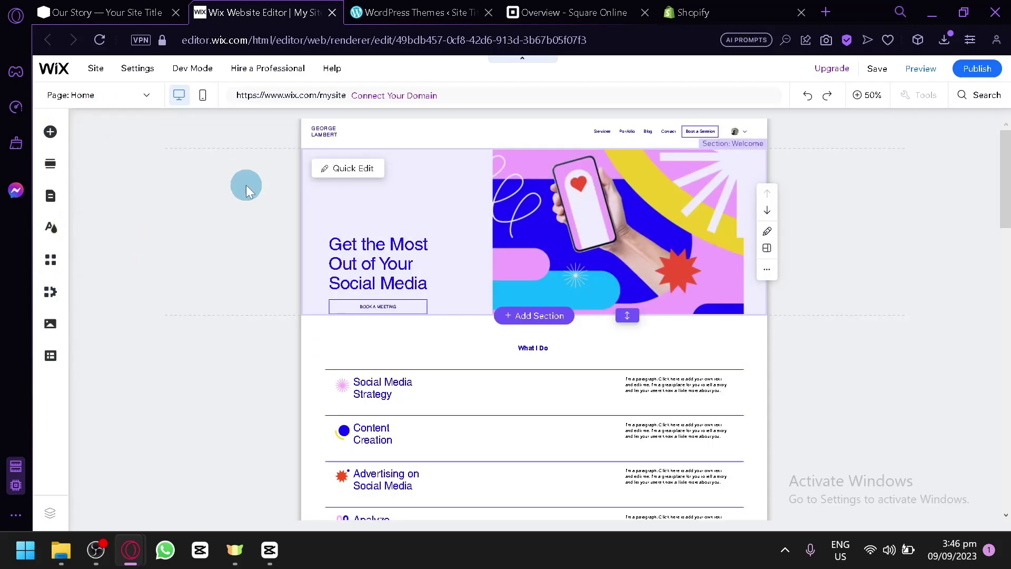
Step: Open Quick Edit for the home page's Welcome section and examine its background, title, button and column background options
left_click(316, 192)
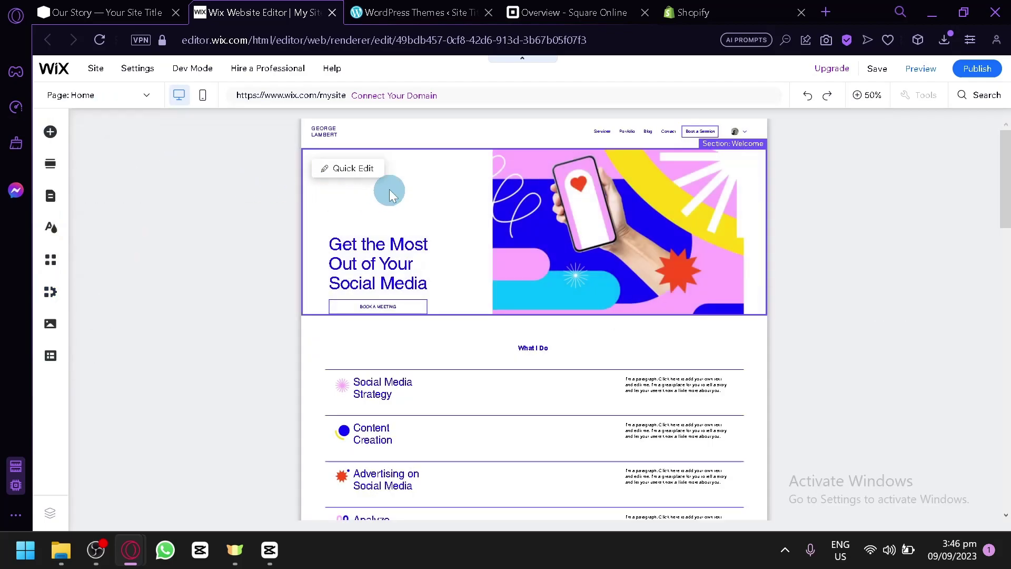
scroll(411, 290, "down", 4)
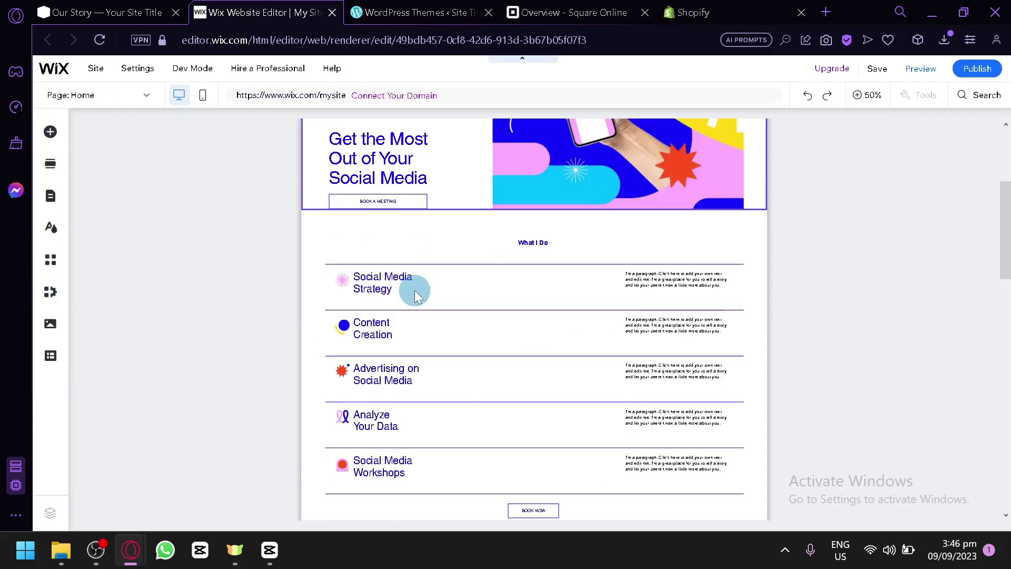
scroll(417, 185, "up", 4)
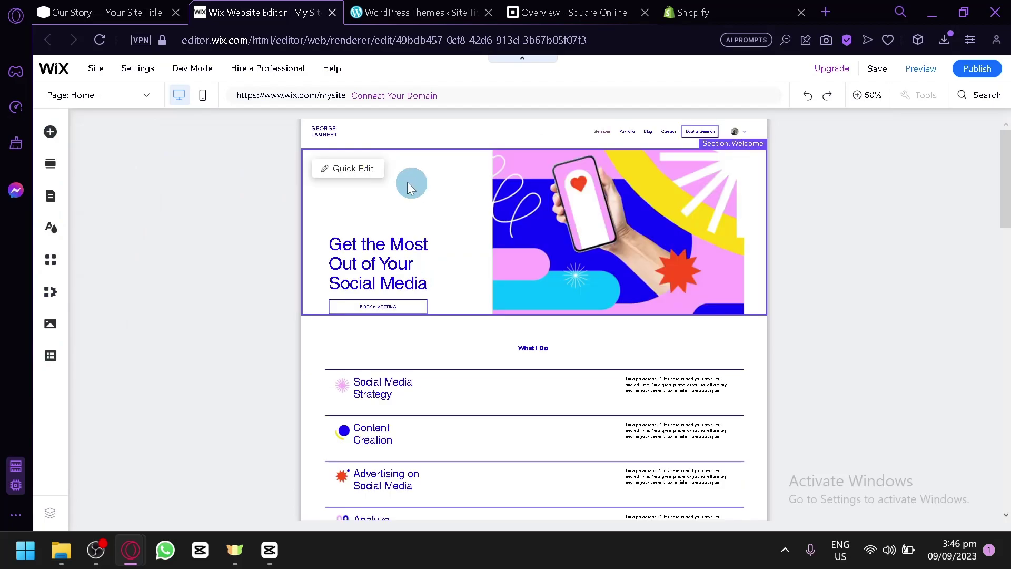
left_click(367, 174)
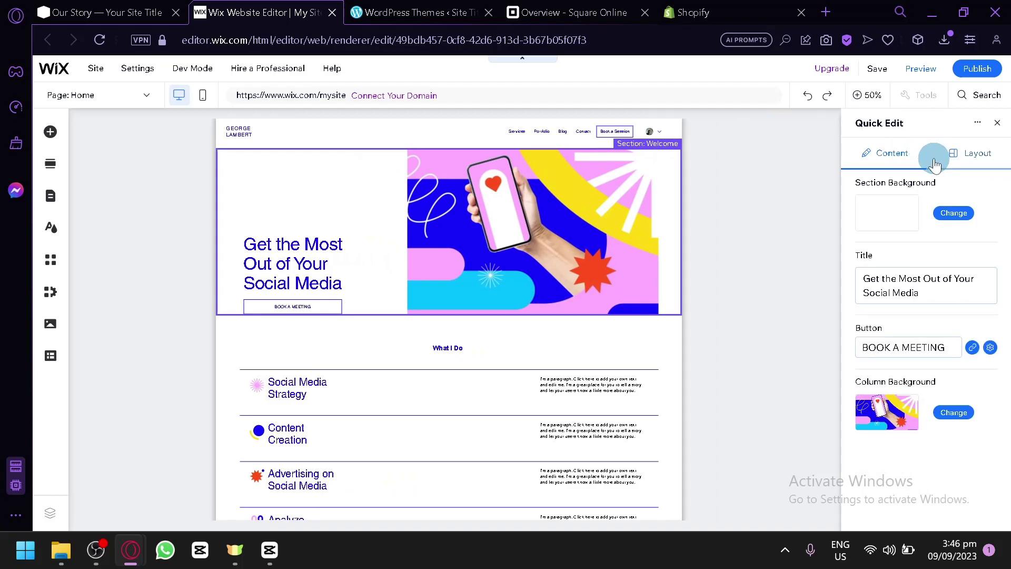
key("ctrl+plus")
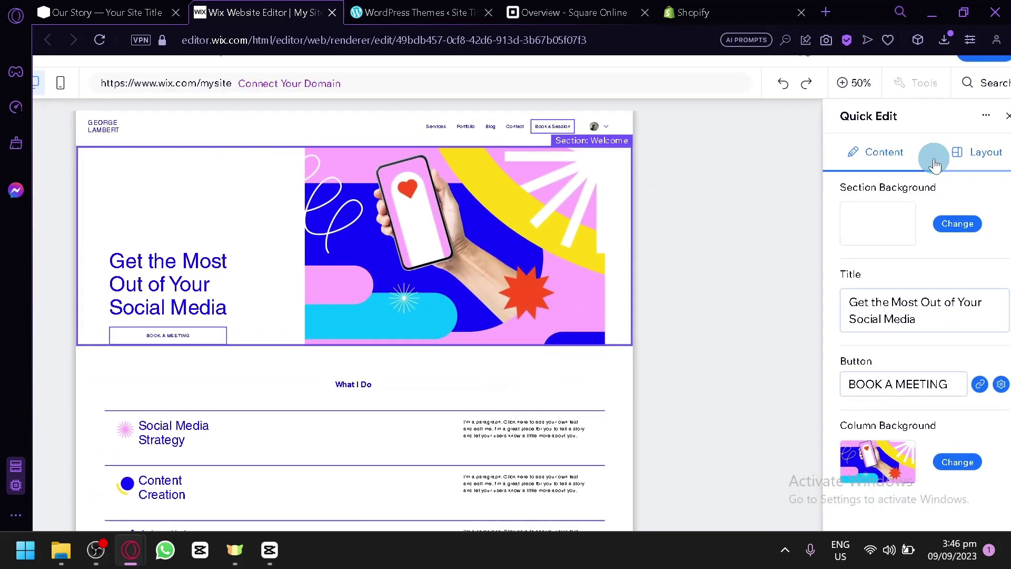
scroll(935, 164, "down", 2)
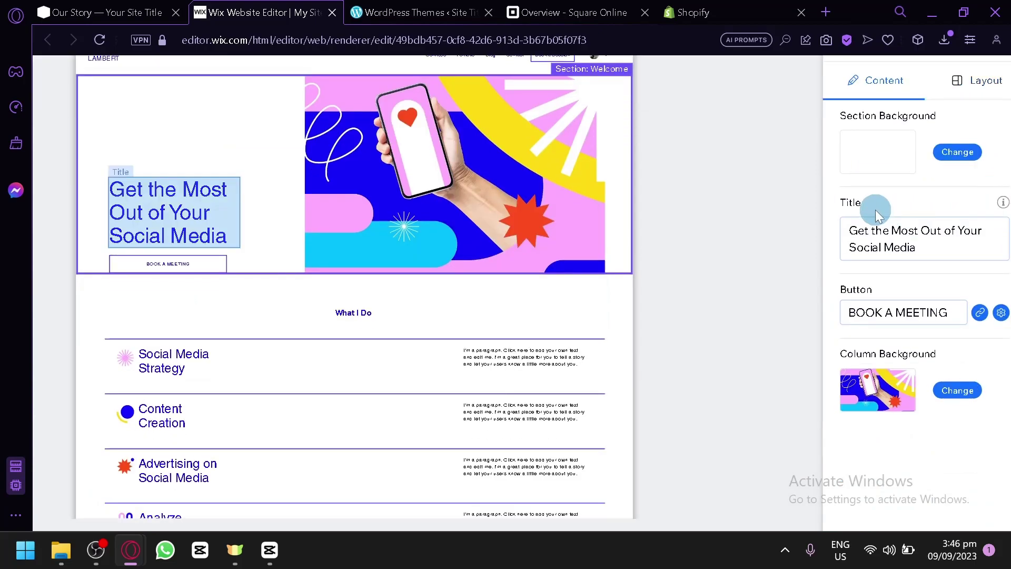
scroll(876, 209, "up", 5, "ctrl")
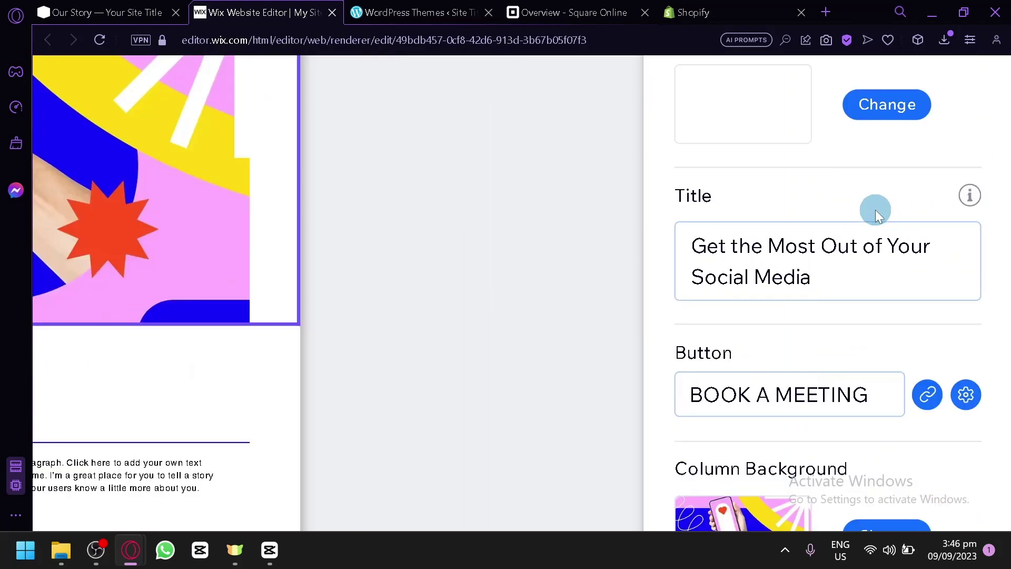
scroll(864, 205, "down", 5, "ctrl")
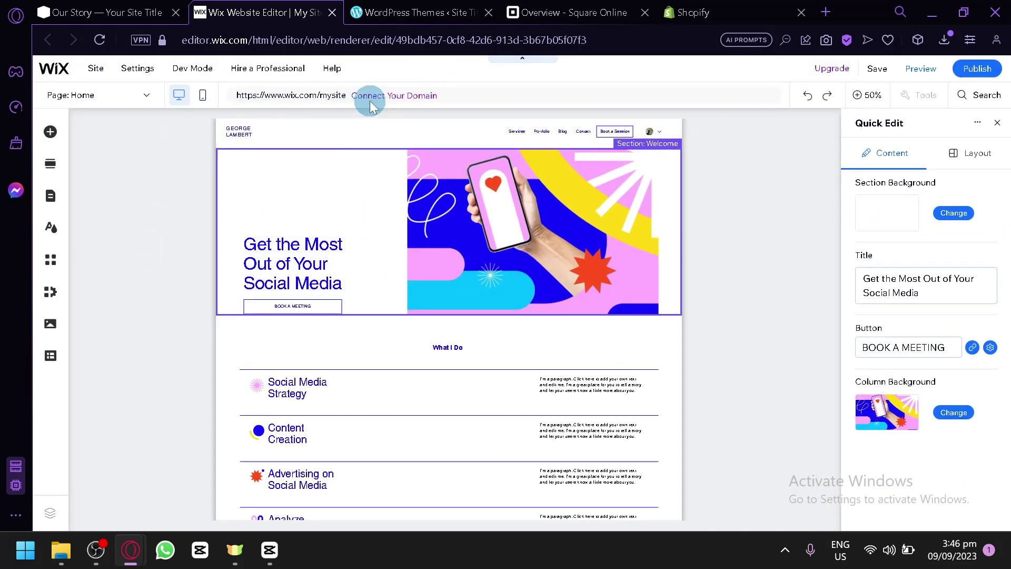
mouse_move(395, 104)
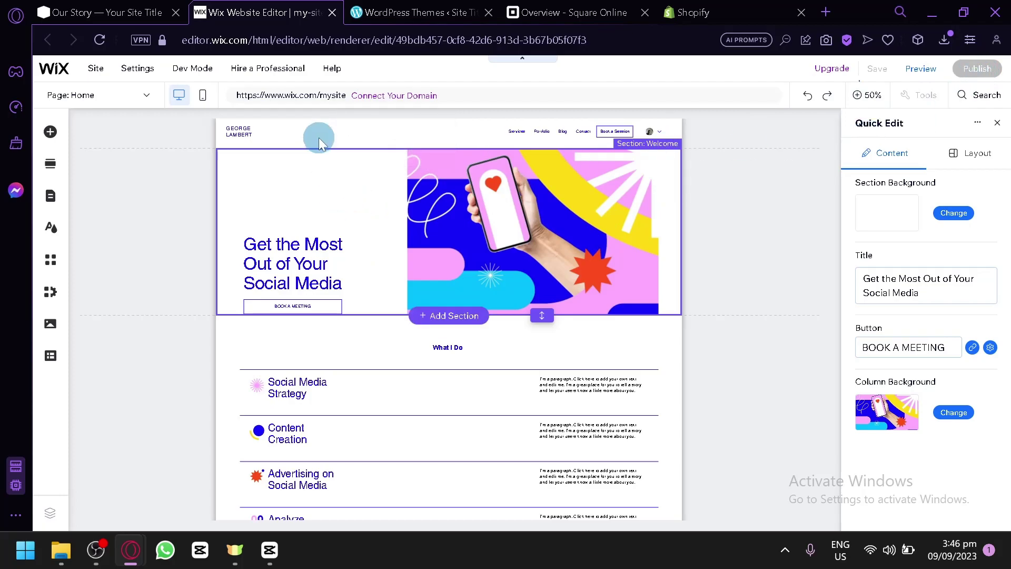
Step: Switch to WordPress, look over its themes and dashboard menu, and open the plugins page, glancing back at the Wix editor for comparison
left_click(414, 8)
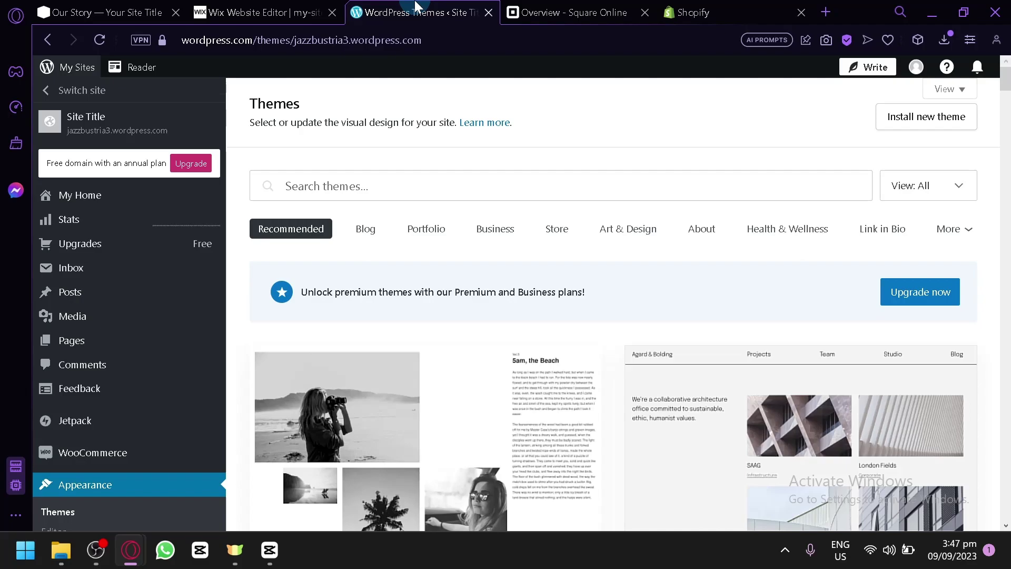
scroll(84, 310, "down", 5)
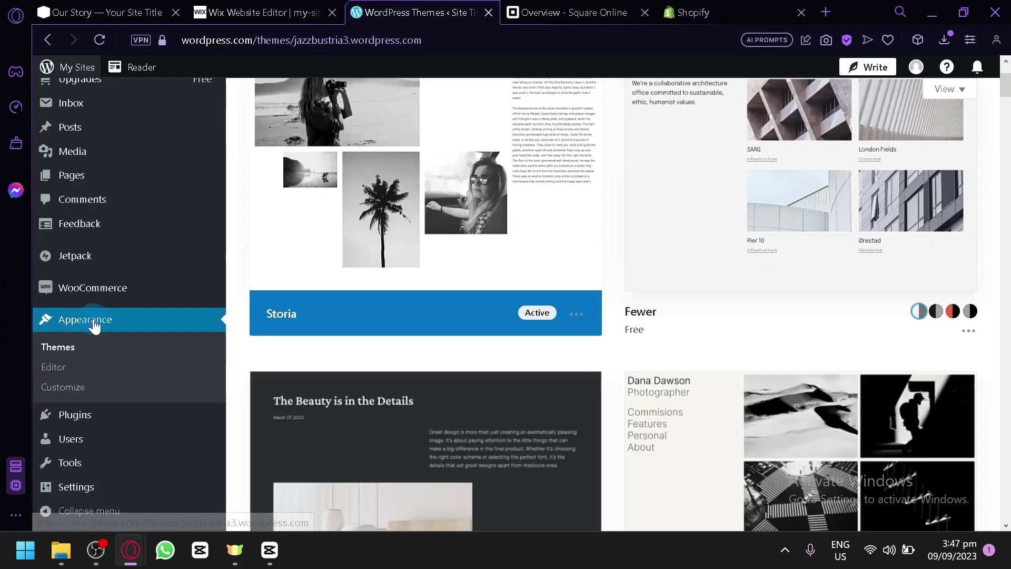
left_click(90, 421)
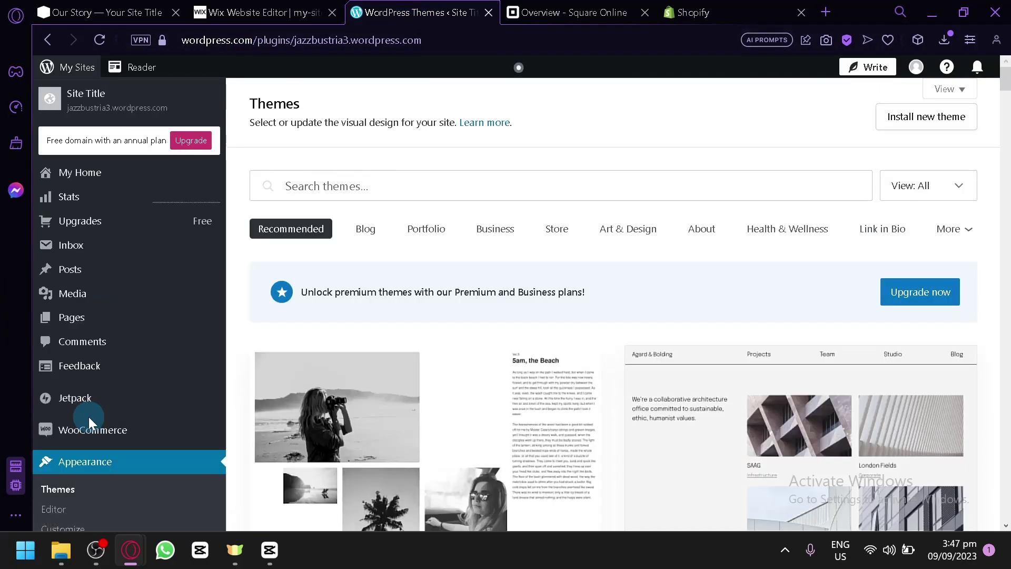
scroll(326, 348, "down", 2)
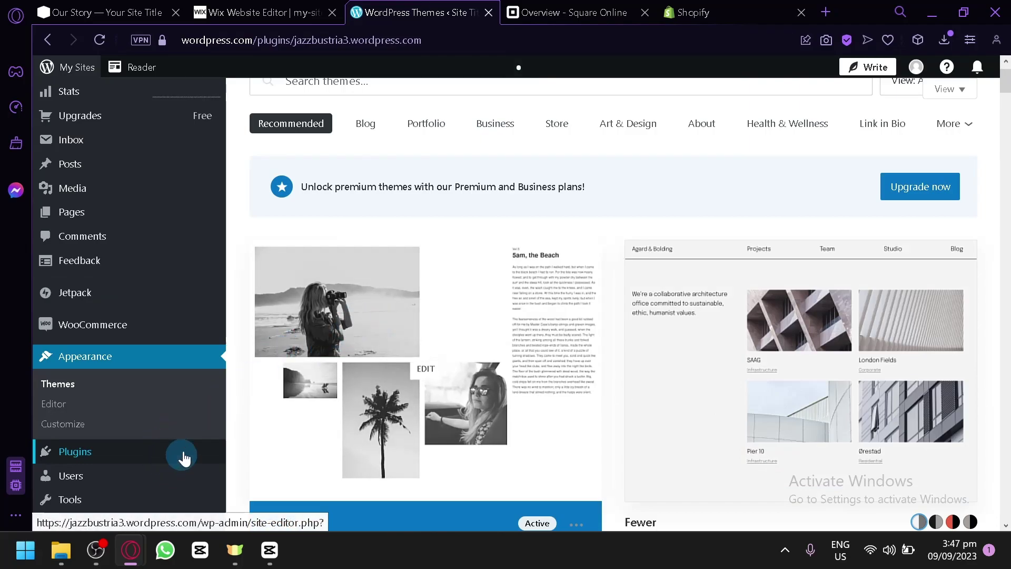
scroll(181, 452, "up", 2)
left_click(258, 12)
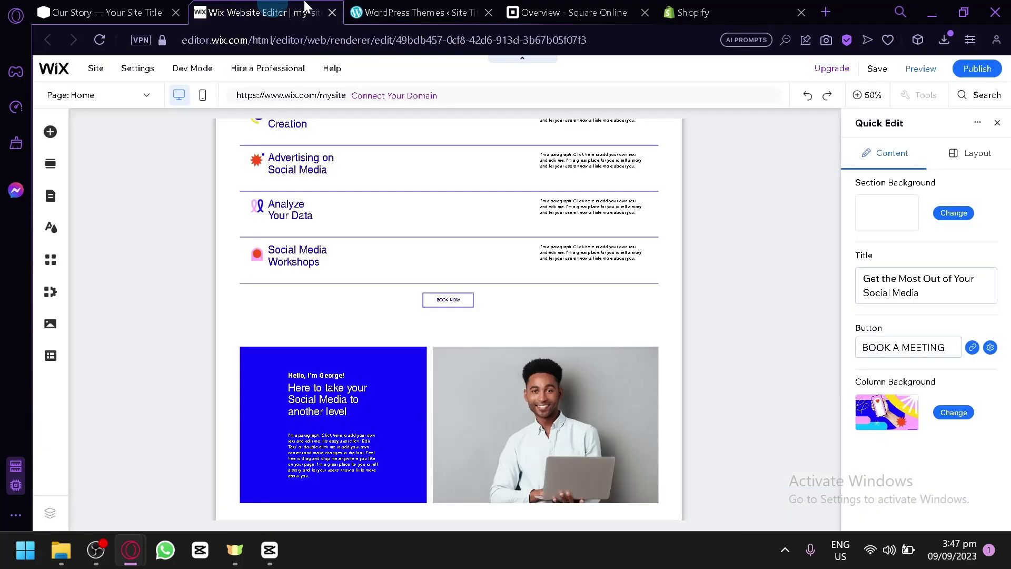
left_click(417, 8)
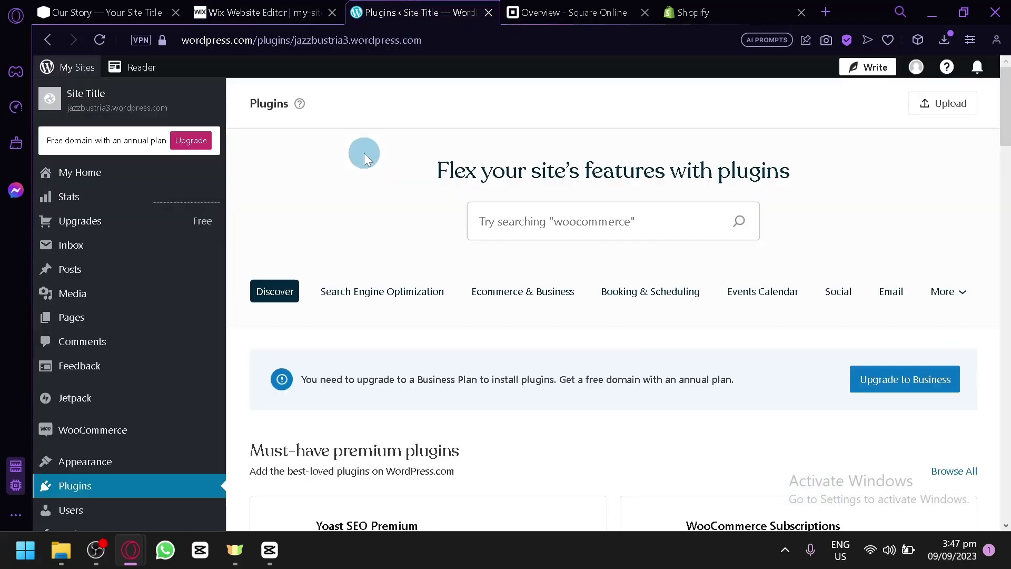
Step: Go to the WordPress My Home page and examine its site setup checklist, domain offer and quick links
mouse_move(115, 224)
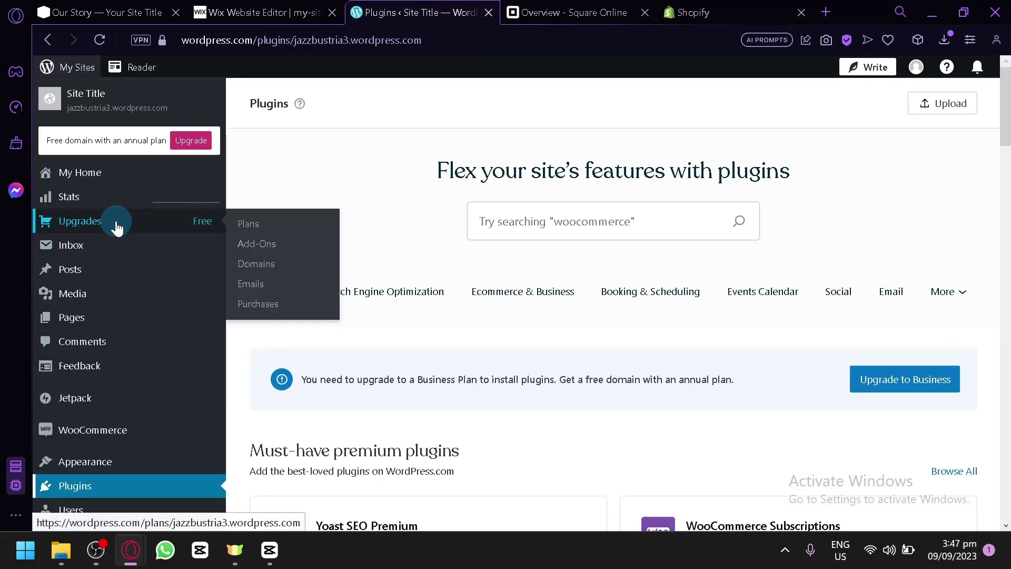
left_click(59, 79)
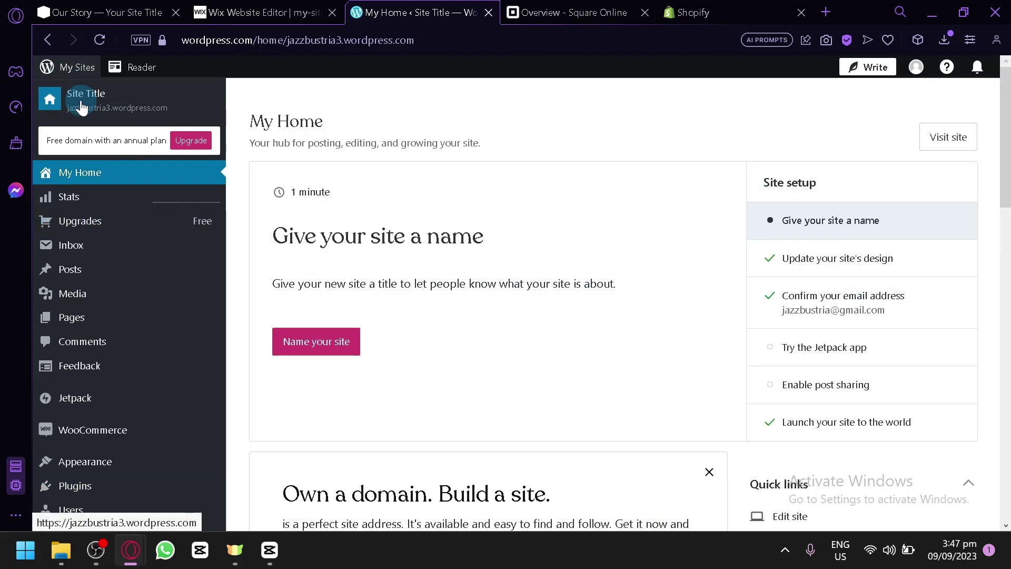
left_click(85, 100)
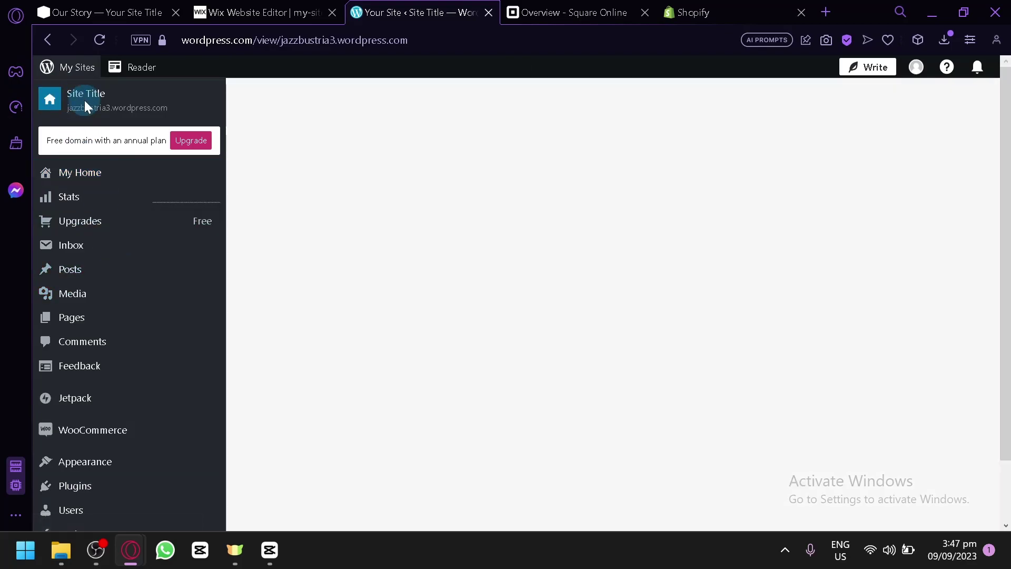
left_click(74, 67)
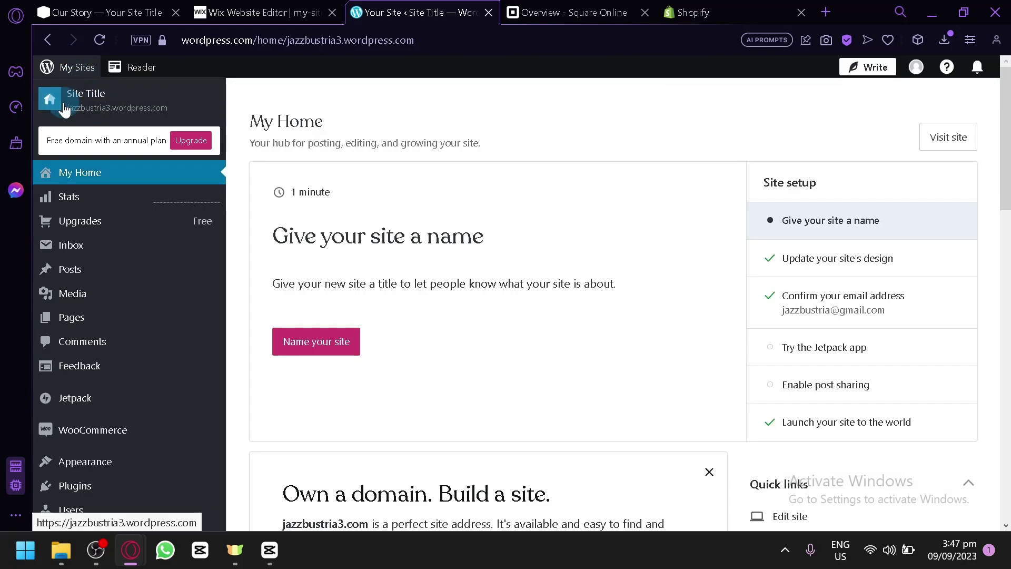
scroll(658, 297, "down", 8)
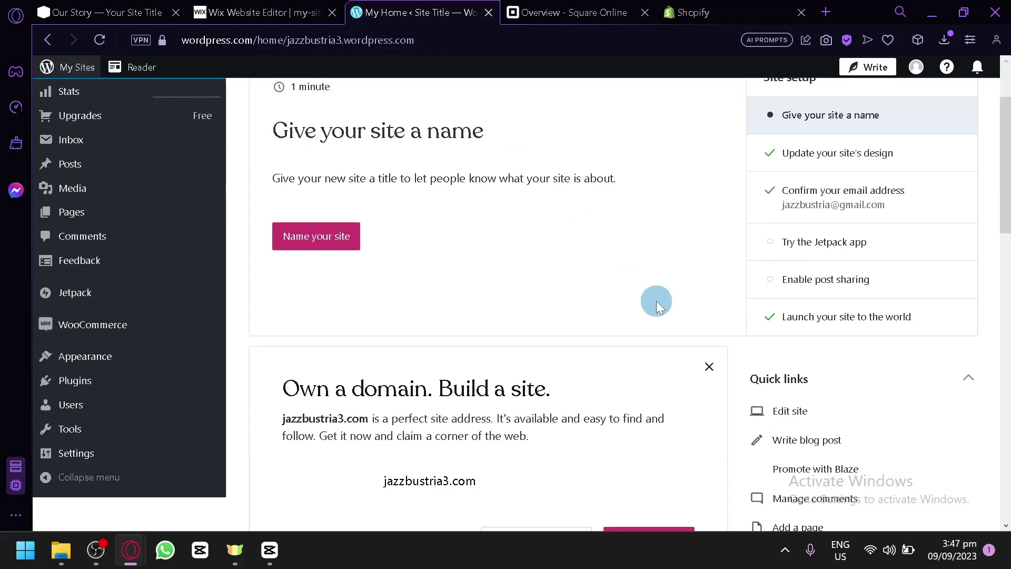
scroll(673, 293, "up", 8)
scroll(806, 211, "down", 8)
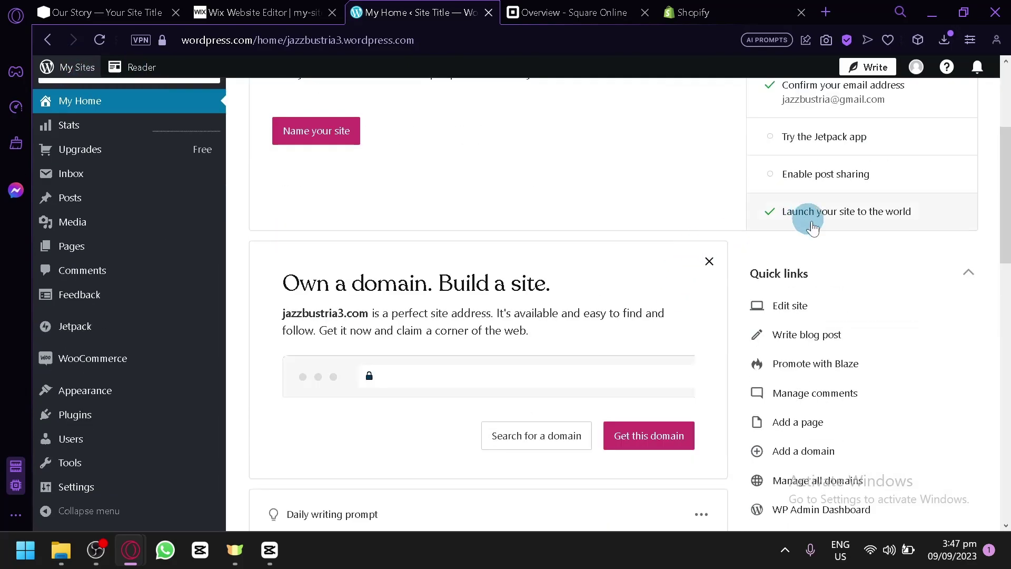
scroll(827, 224, "up", 2)
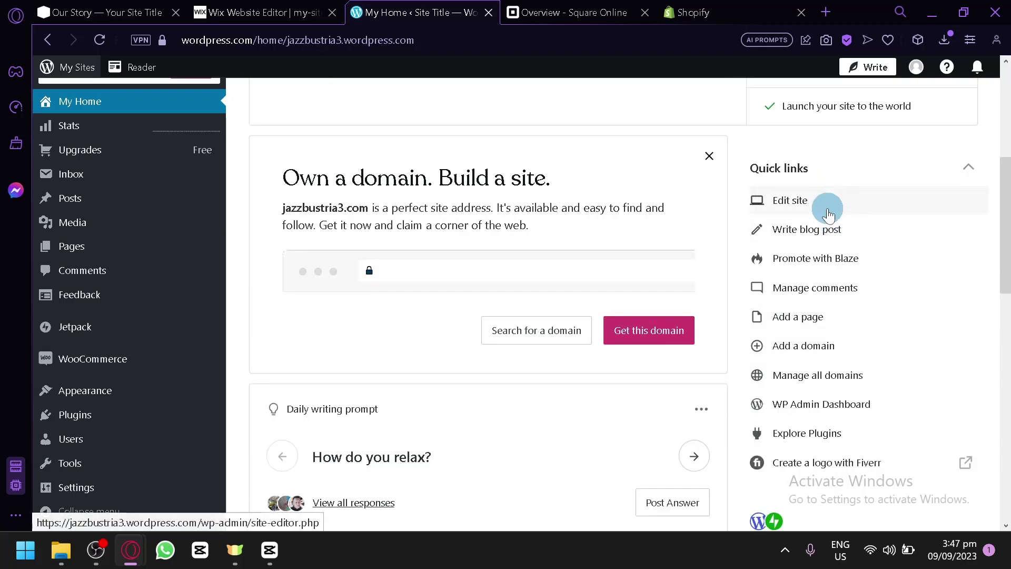
Step: Open the WordPress site editor and look through the Blog Home preview from the photos to the end of the text
left_click(830, 214)
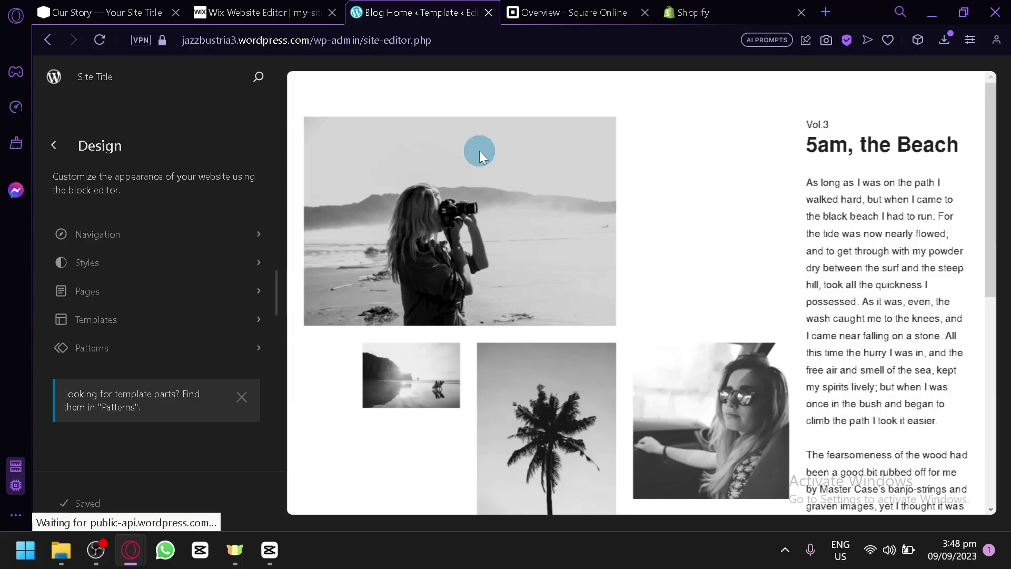
scroll(606, 329, "down", 8)
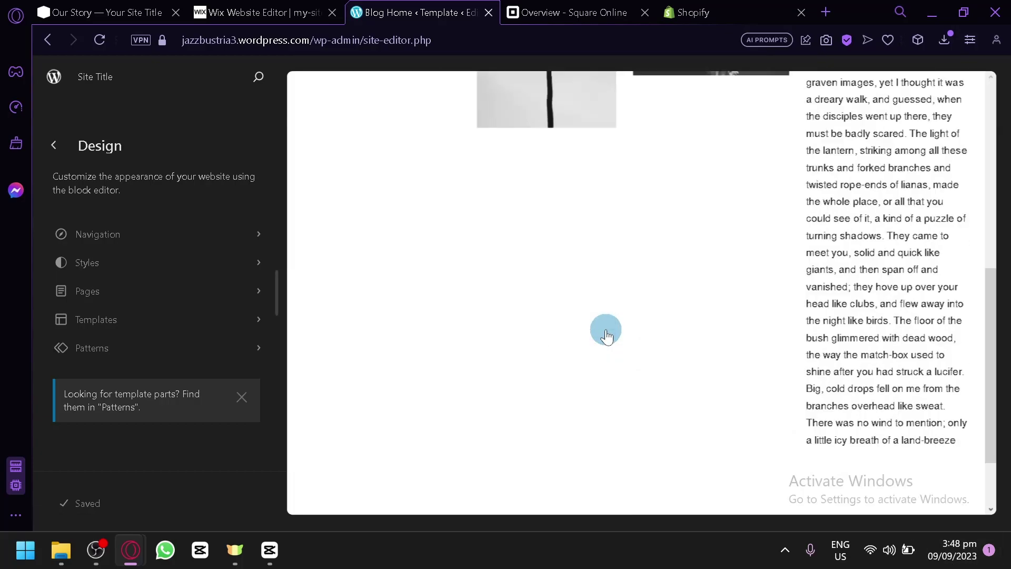
scroll(606, 329, "up", 8)
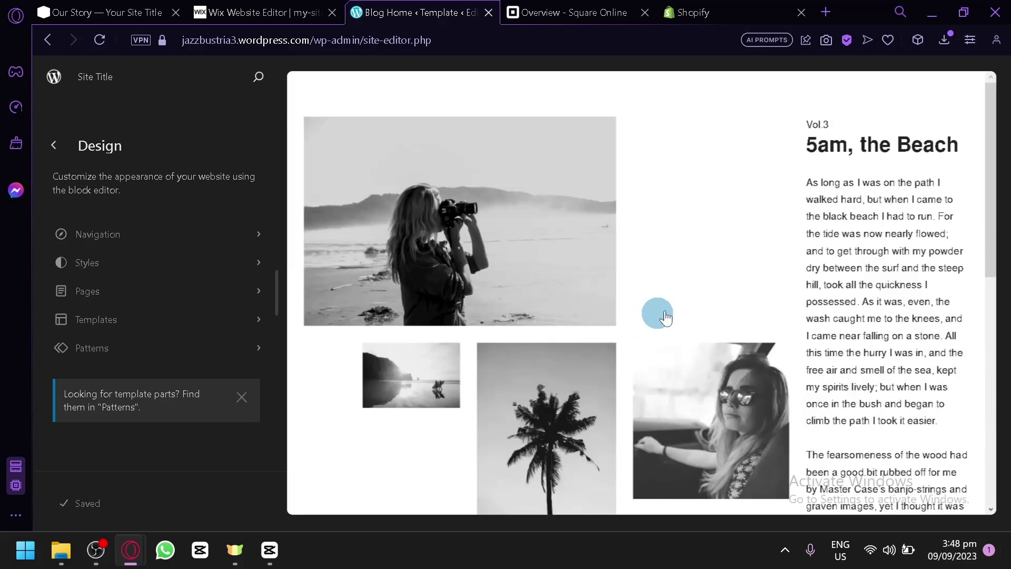
Step: Open the Blog Home template for editing, select the large photographer image and browse the pattern categories available to insert
left_click(872, 200)
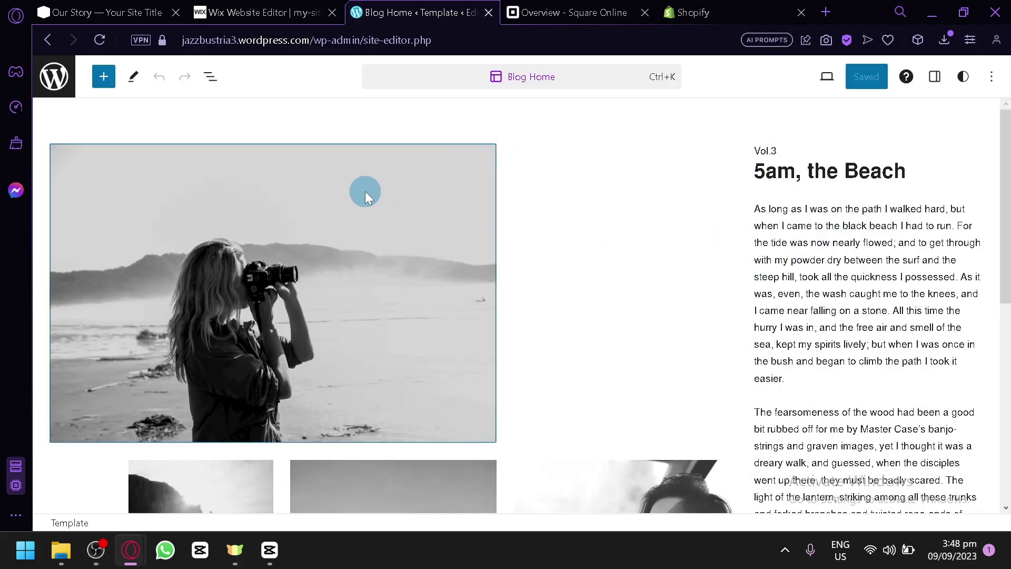
left_click(489, 242)
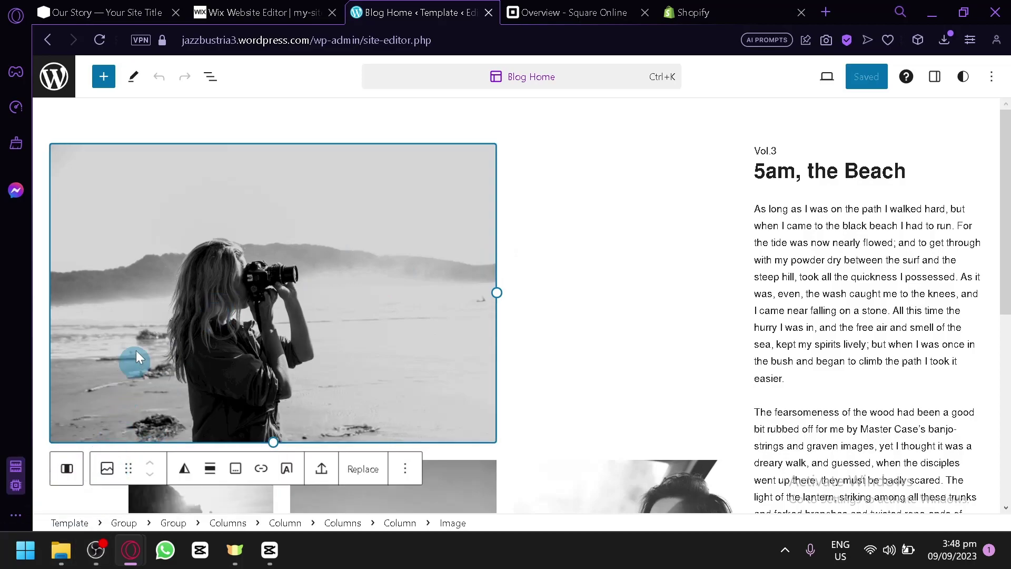
left_click(105, 75)
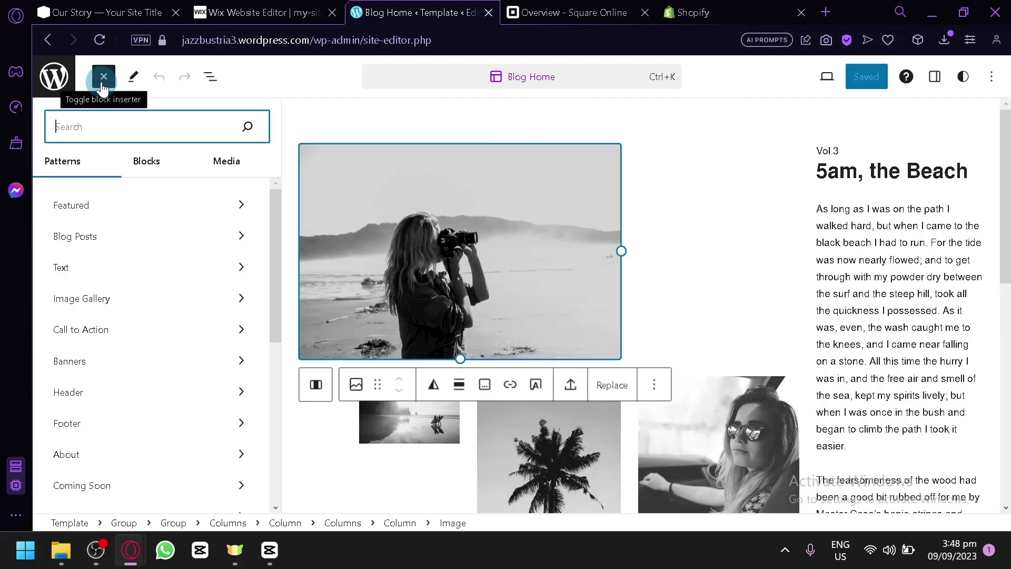
scroll(90, 296, "down", 7)
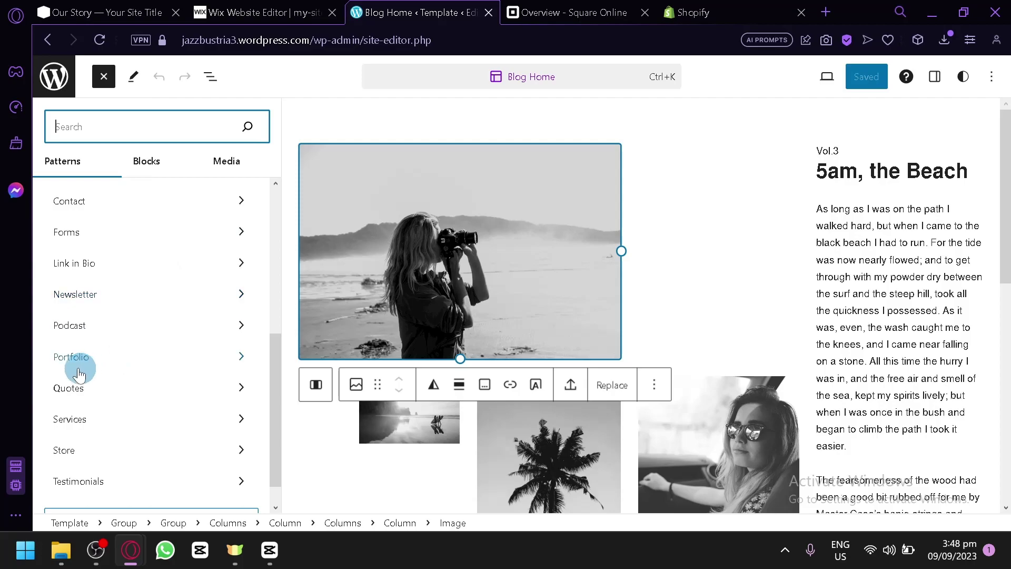
Step: Leave the WordPress template editor for My Home and look over its site setup checklist, daily writing prompt and quick links
scroll(126, 274, "up", 3)
scroll(137, 276, "up", 5)
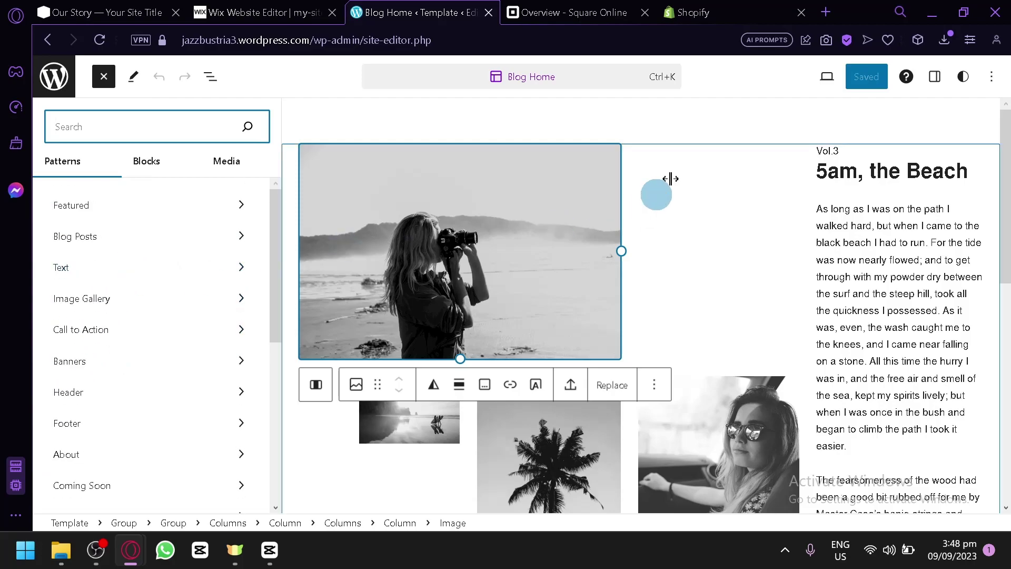
left_click(50, 87)
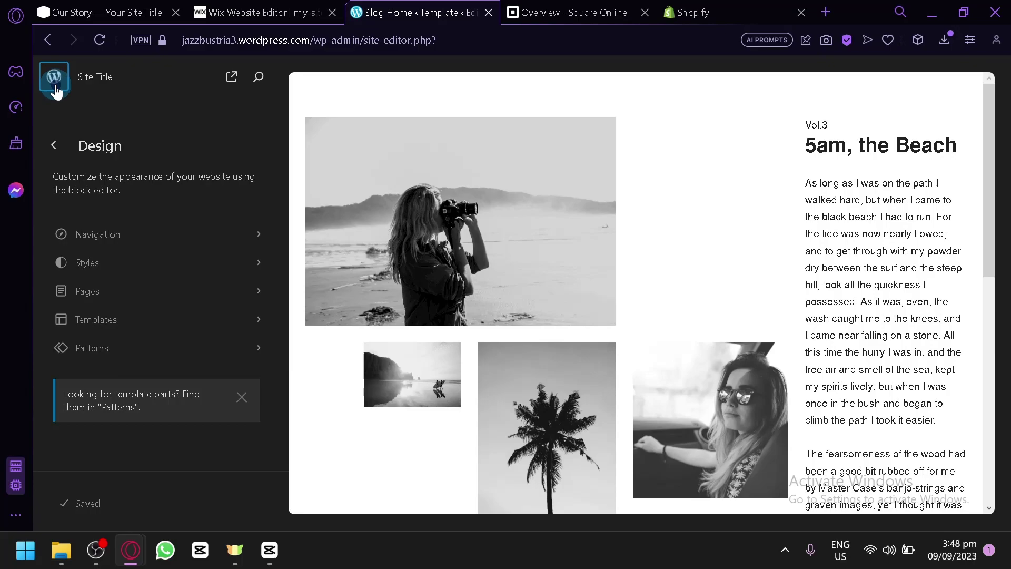
left_click(62, 150)
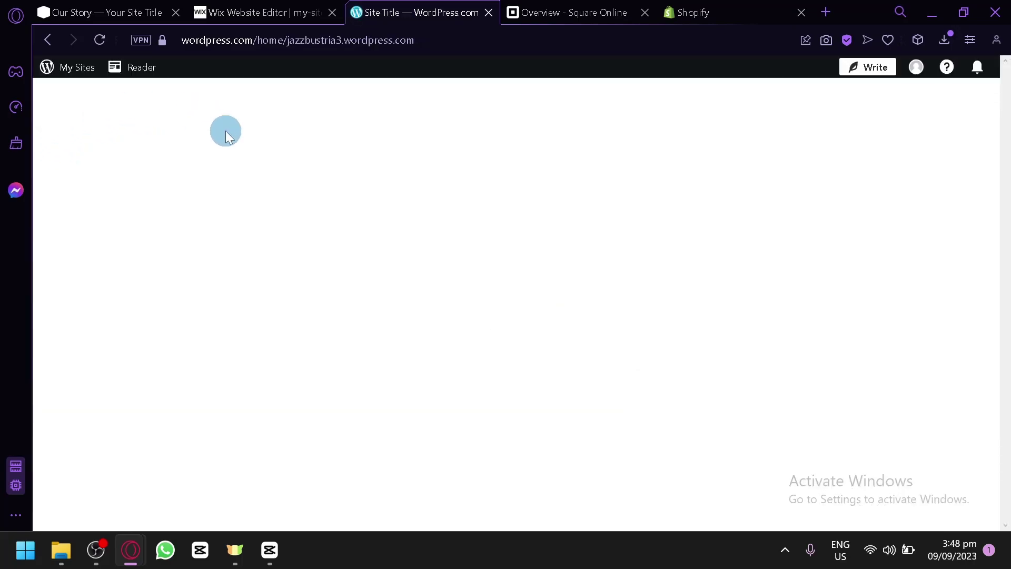
scroll(435, 315, "down", 4)
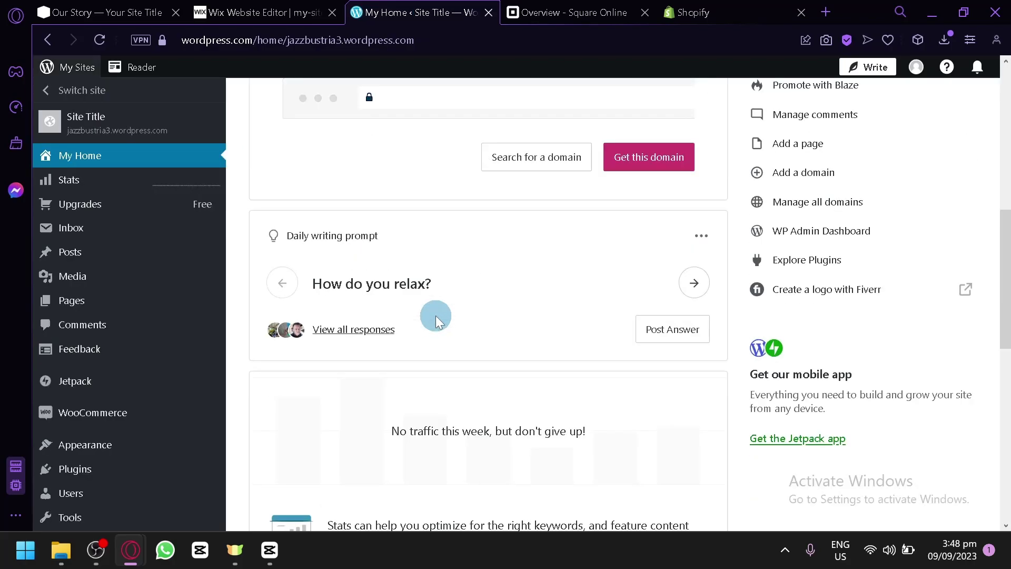
scroll(435, 315, "up", 8)
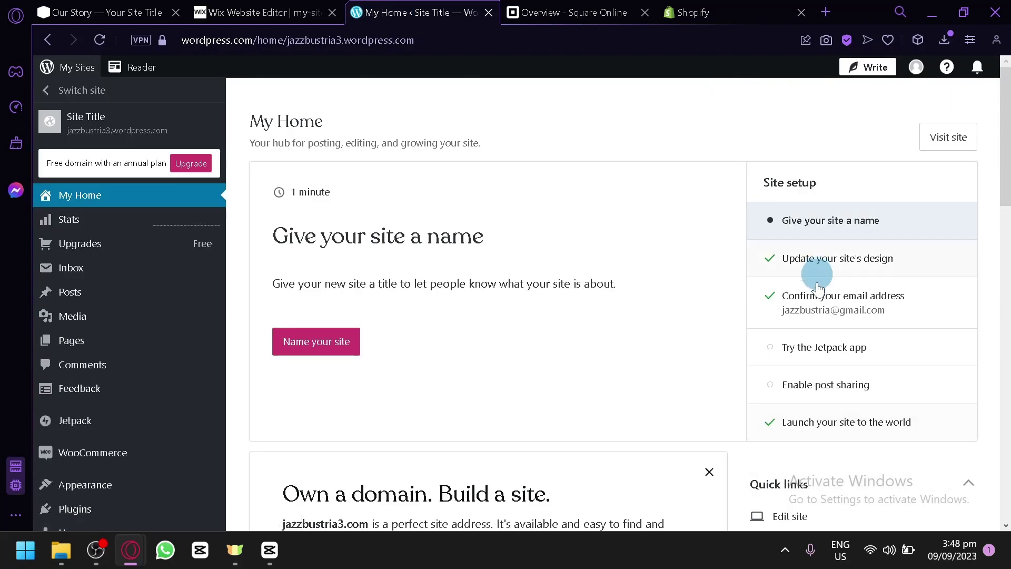
scroll(643, 326, "down", 10)
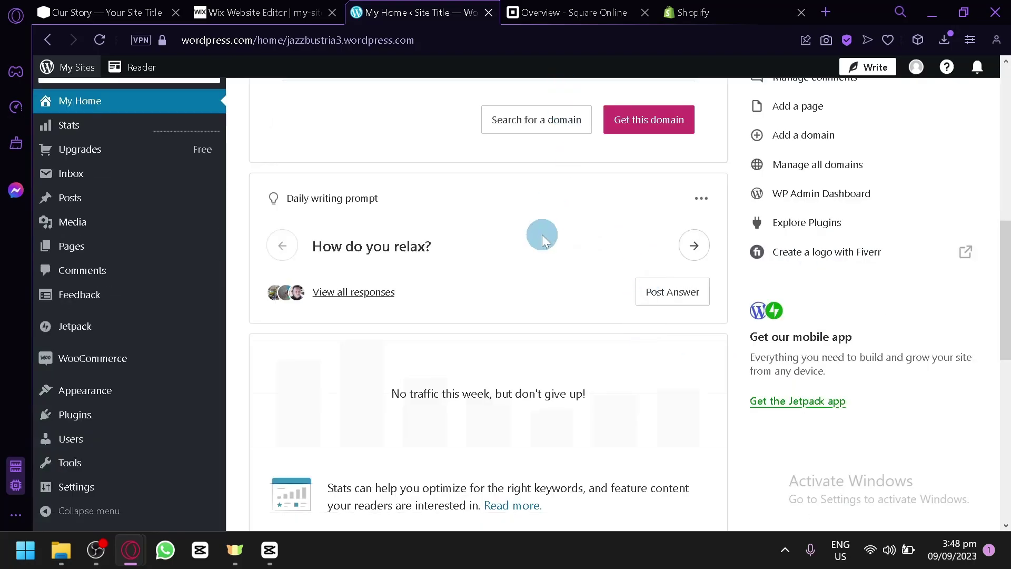
Step: Switch to Square Online and add a new site named "hello", skipping the shipping location selection
key("ctrl+Tab")
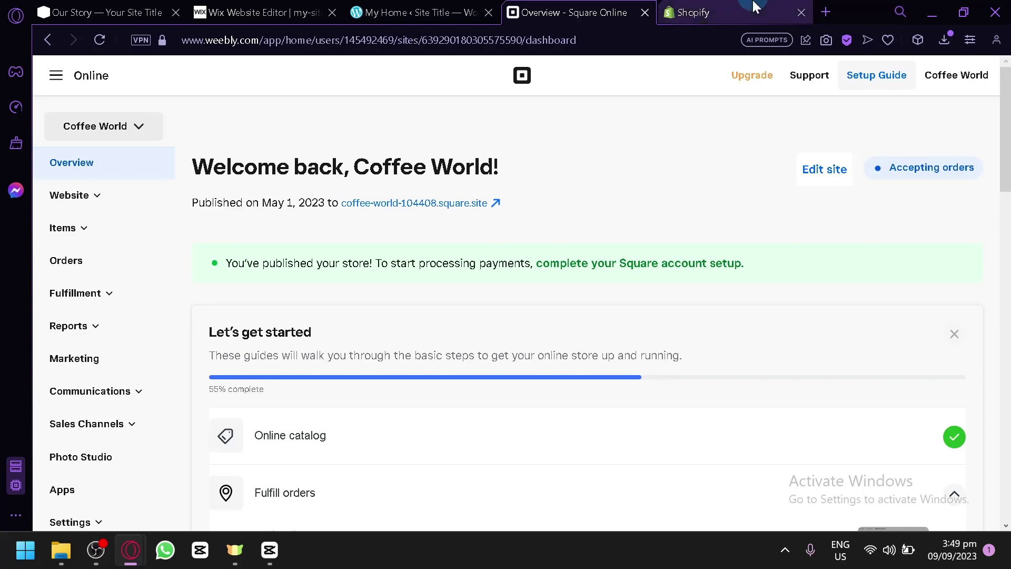
left_click(126, 127)
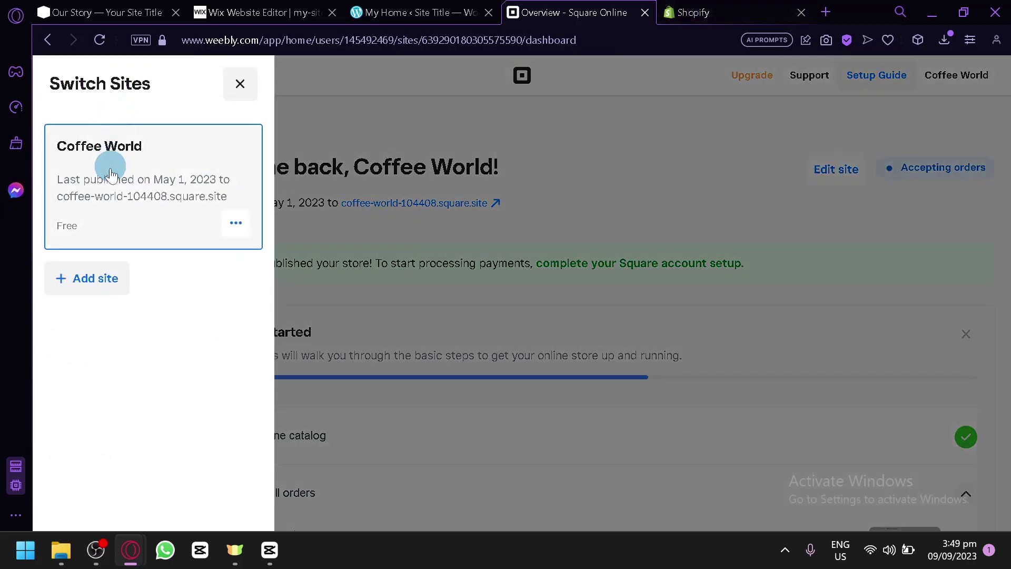
left_click(115, 278)
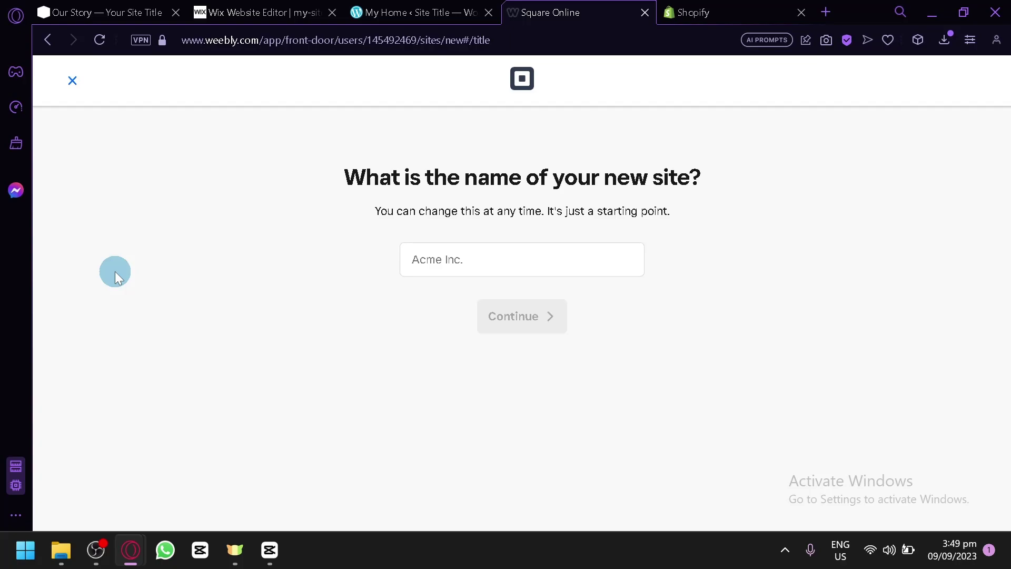
left_click(496, 271)
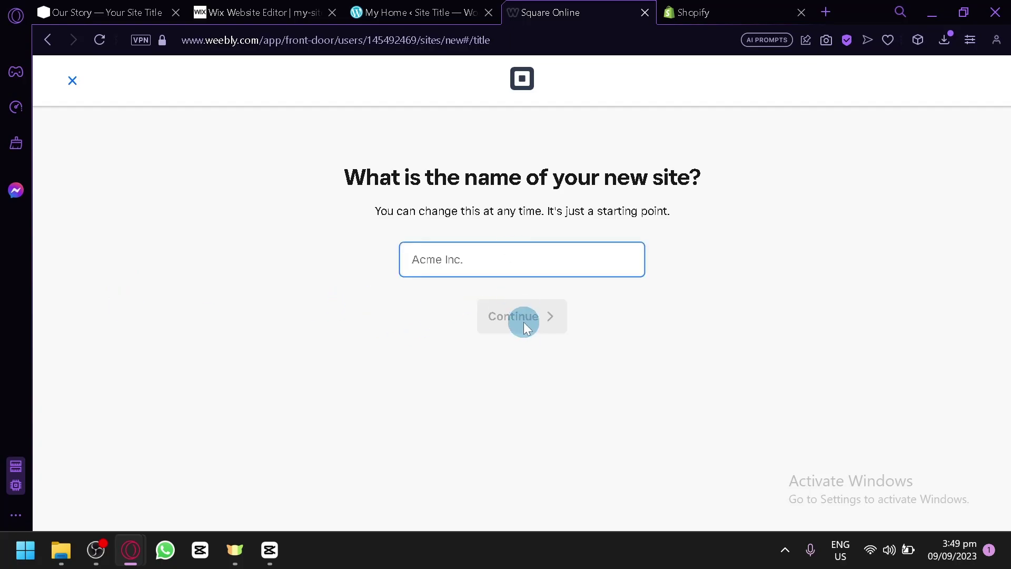
type("hello")
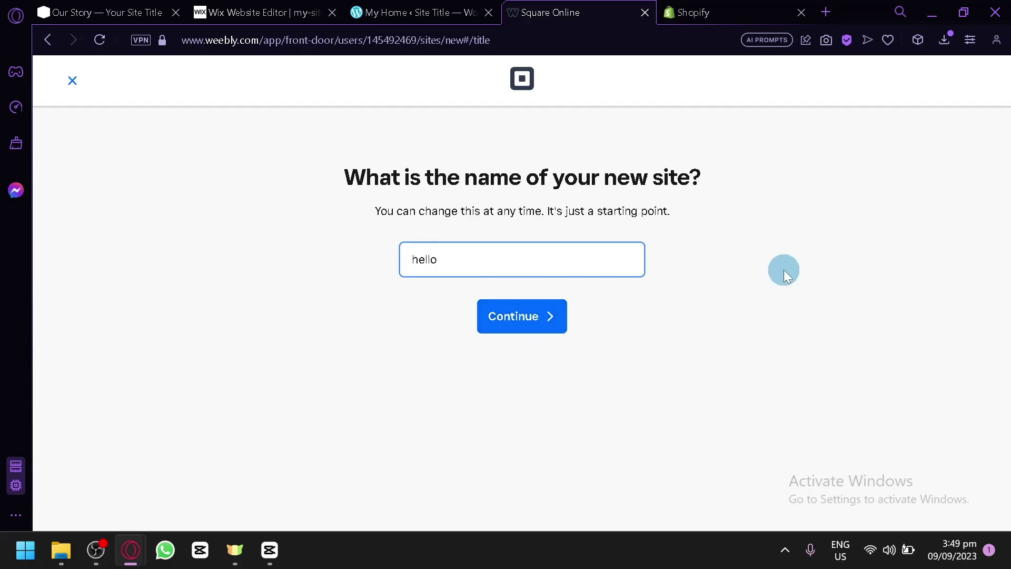
left_click(539, 323)
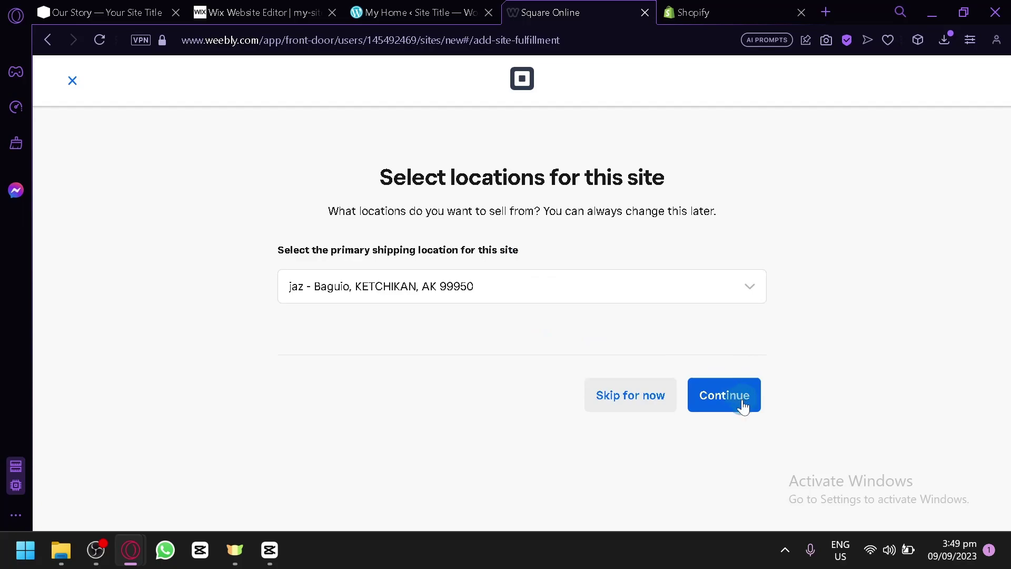
left_click(623, 398)
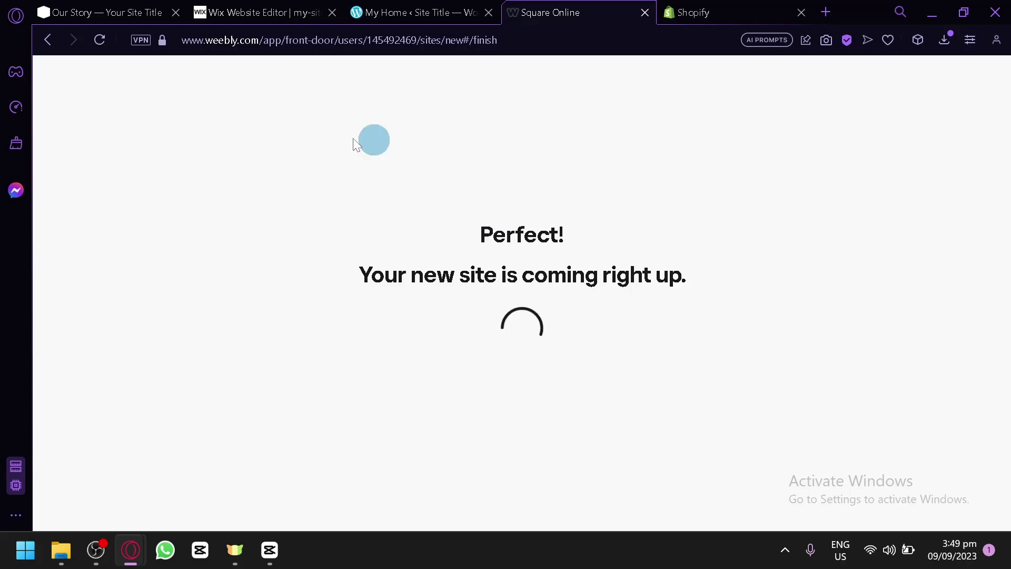
Step: Glance back over the Squarespace, Wix and WordPress sites for comparison and return to Square Online
left_click(111, 10)
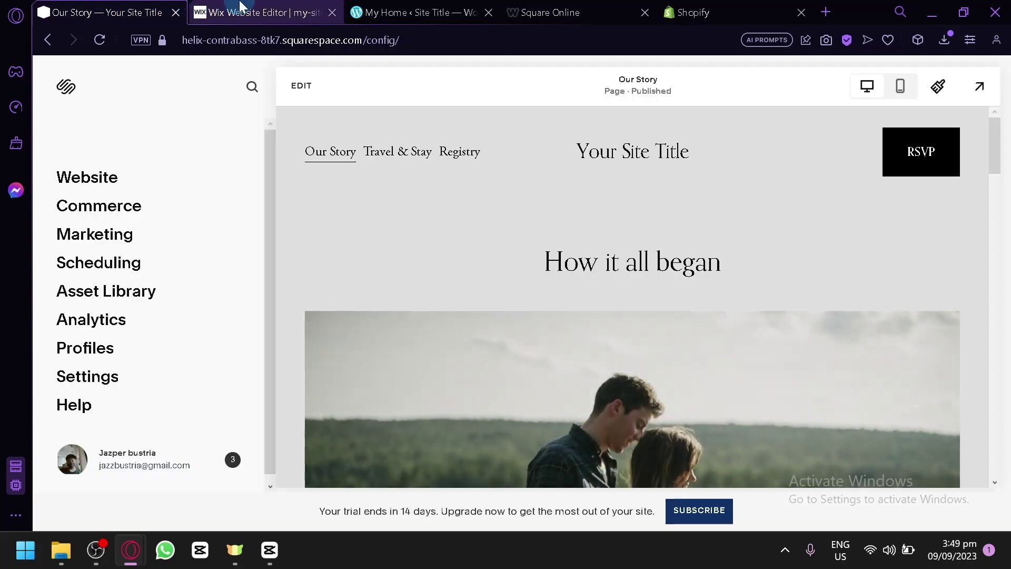
left_click(244, 8)
left_click(383, 9)
left_click(231, 8)
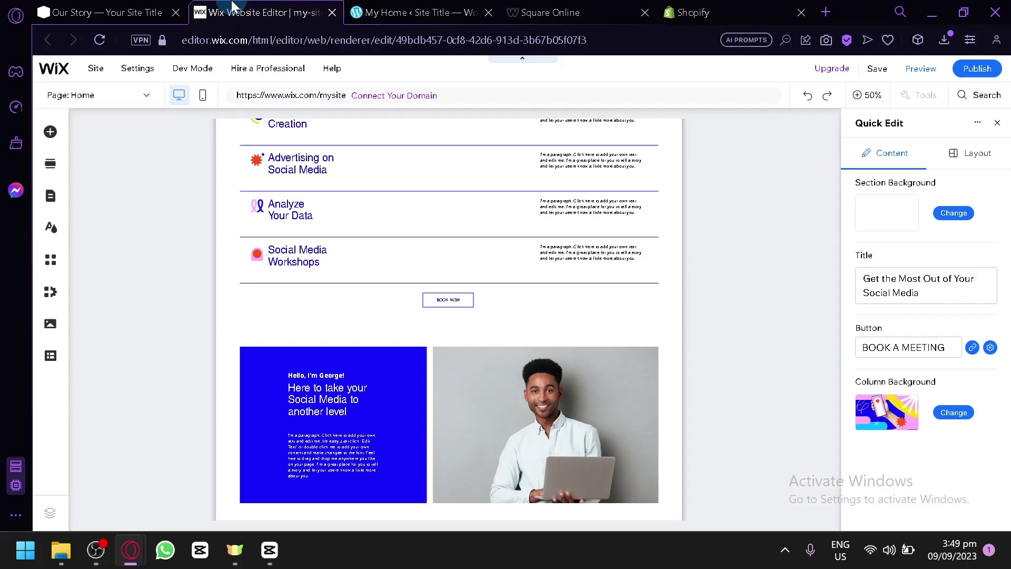
left_click(166, 9)
left_click(281, 7)
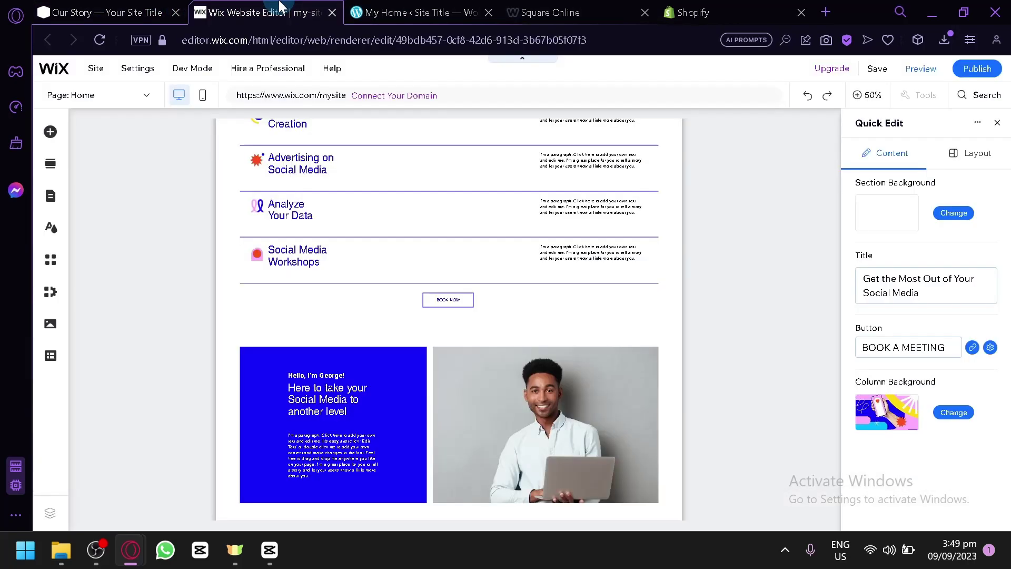
left_click(398, 10)
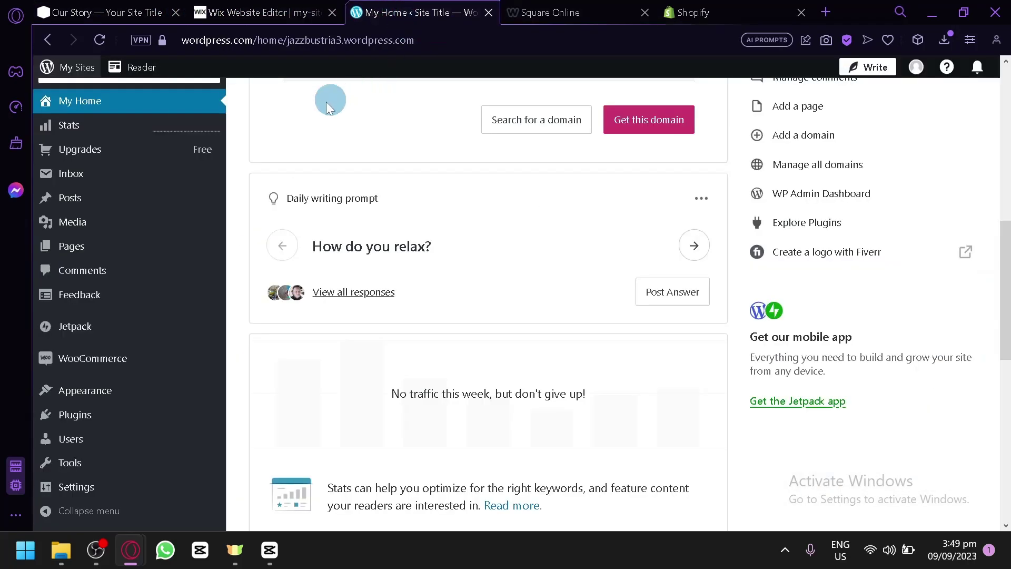
left_click(572, 8)
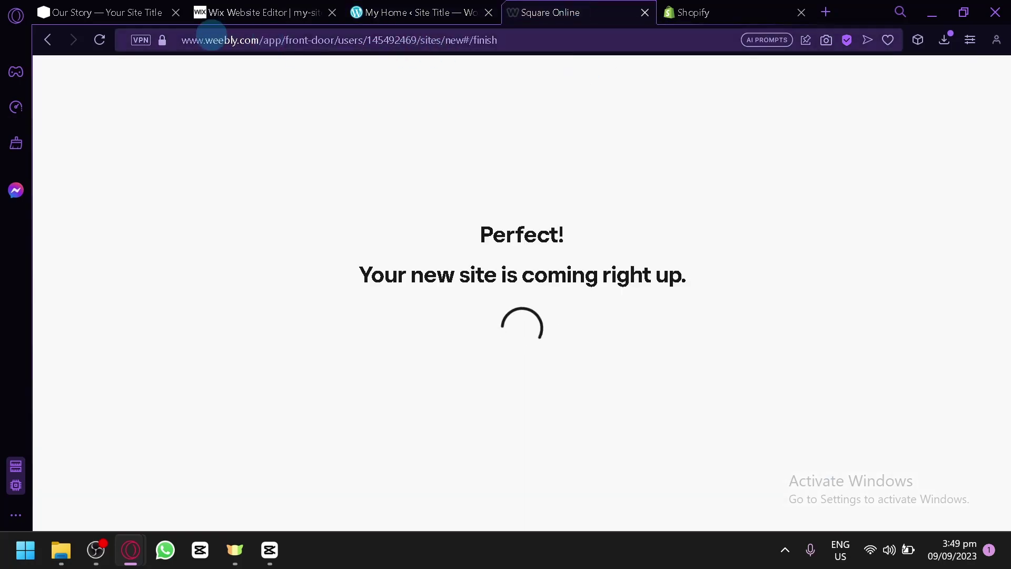
Step: Switch to Shopify, open the online store's themes and look over the current theme, theme library and popular free themes
left_click(727, 8)
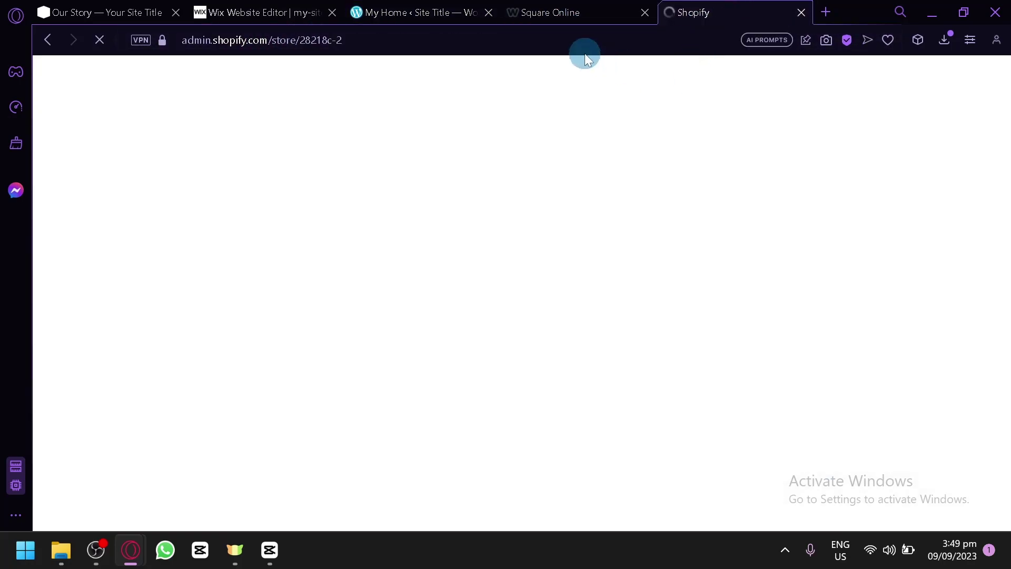
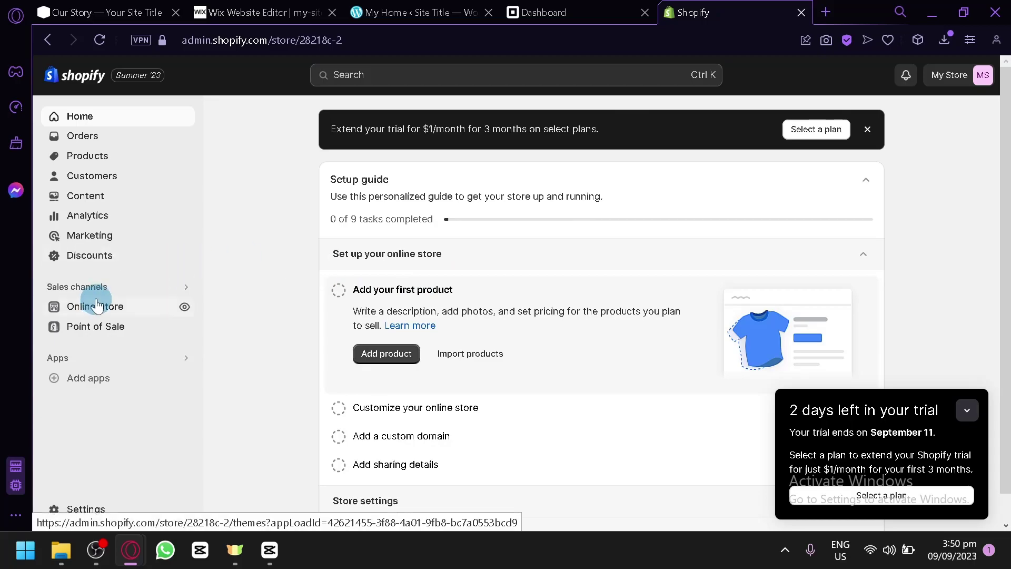
left_click(100, 308)
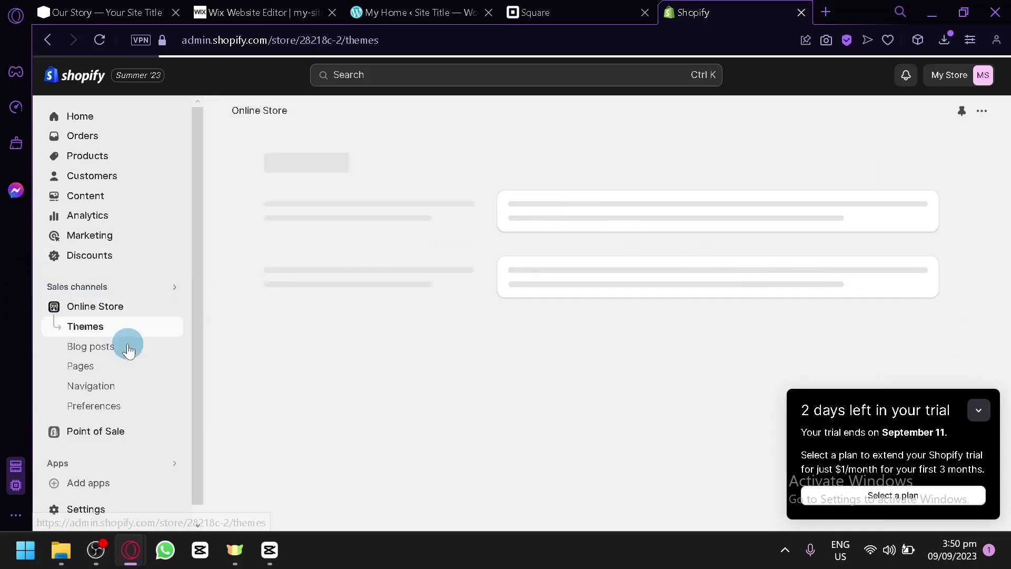
left_click(979, 411)
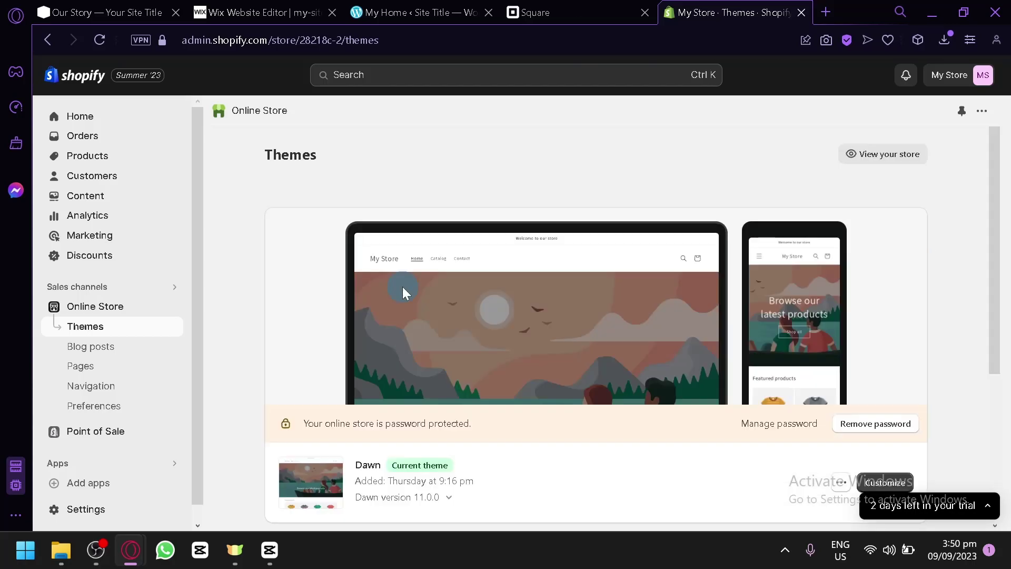
scroll(163, 293, "down", 1)
scroll(266, 282, "down", 12)
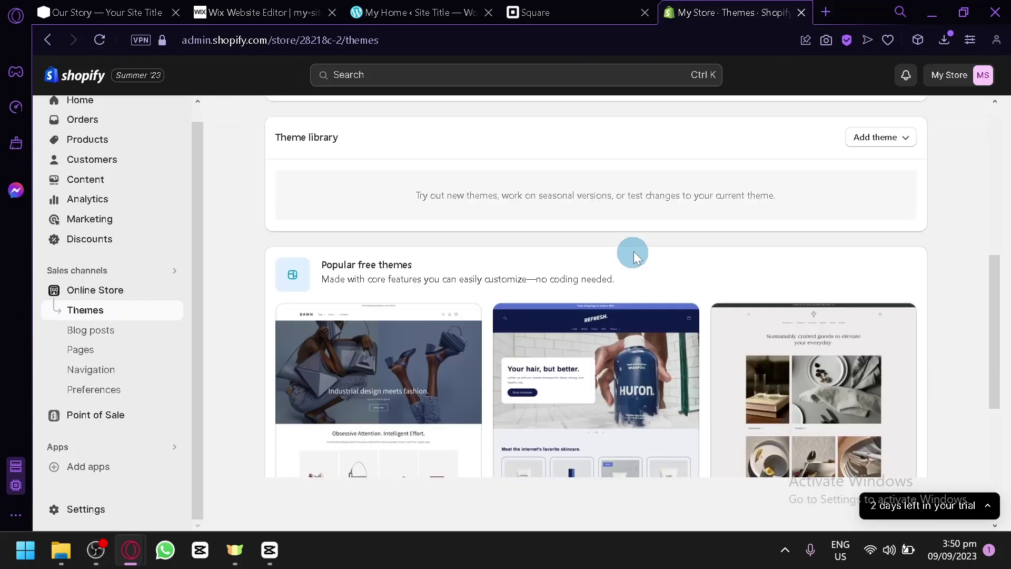
scroll(751, 242, "up", 10)
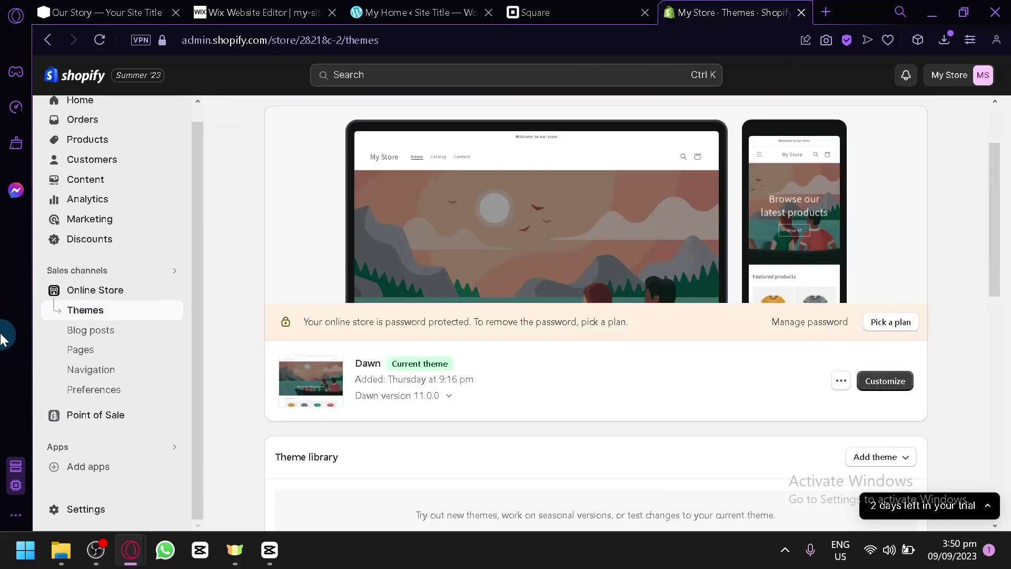
scroll(61, 285, "up", 1)
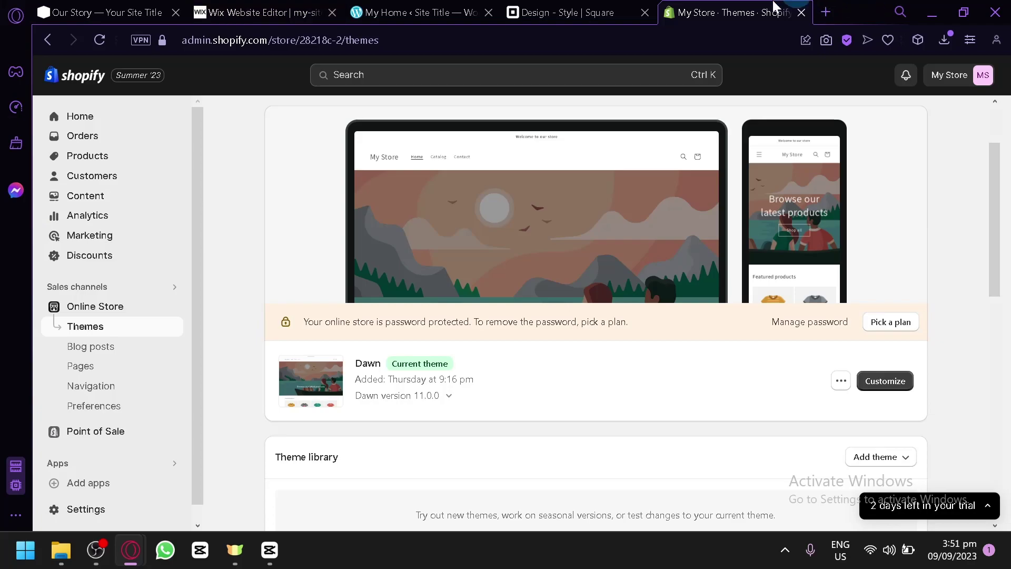
Step: Switch to Square Online, apply the white site style with the black rounded button, and finish site design without setting up a domain
left_click(620, 7)
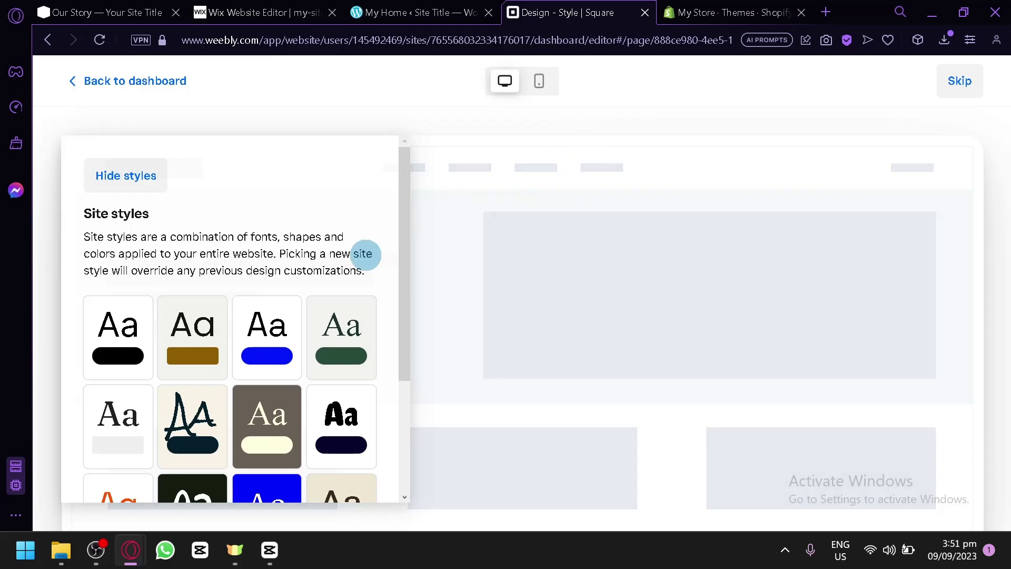
scroll(363, 255, "down", 2)
scroll(293, 331, "up", 3)
left_click(240, 312)
left_click(126, 324)
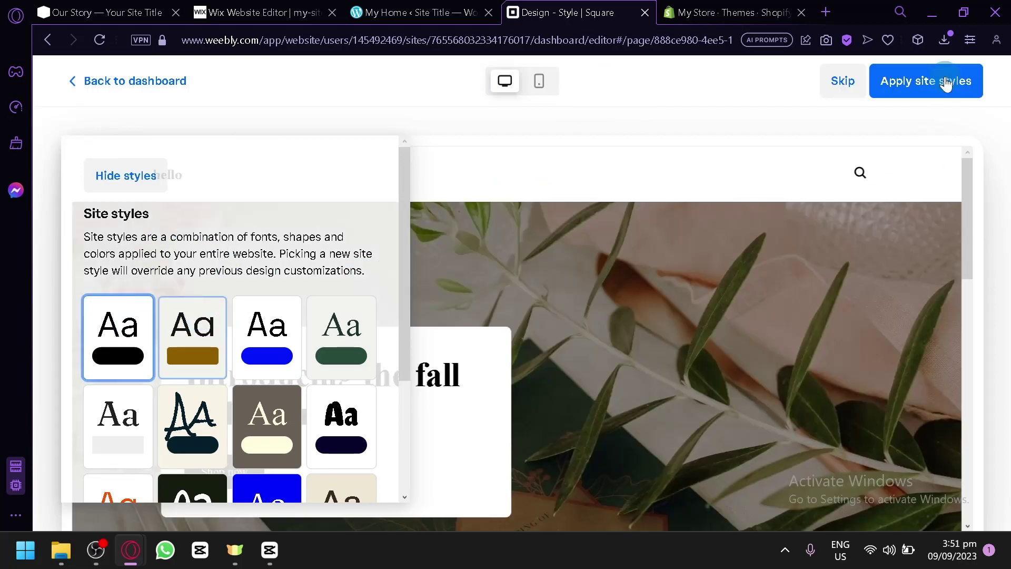
left_click(943, 83)
scroll(700, 316, "down", 5)
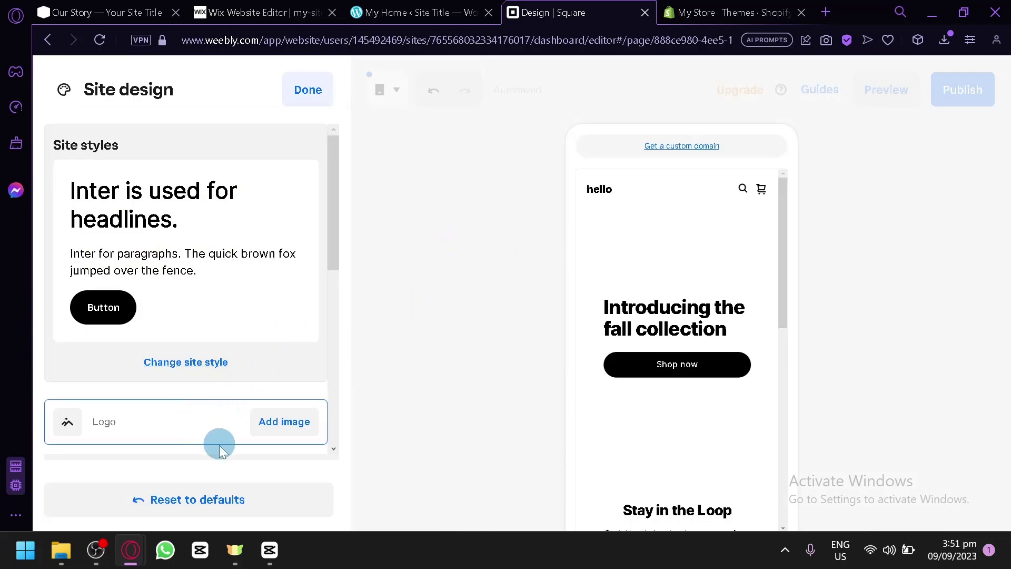
left_click(312, 89)
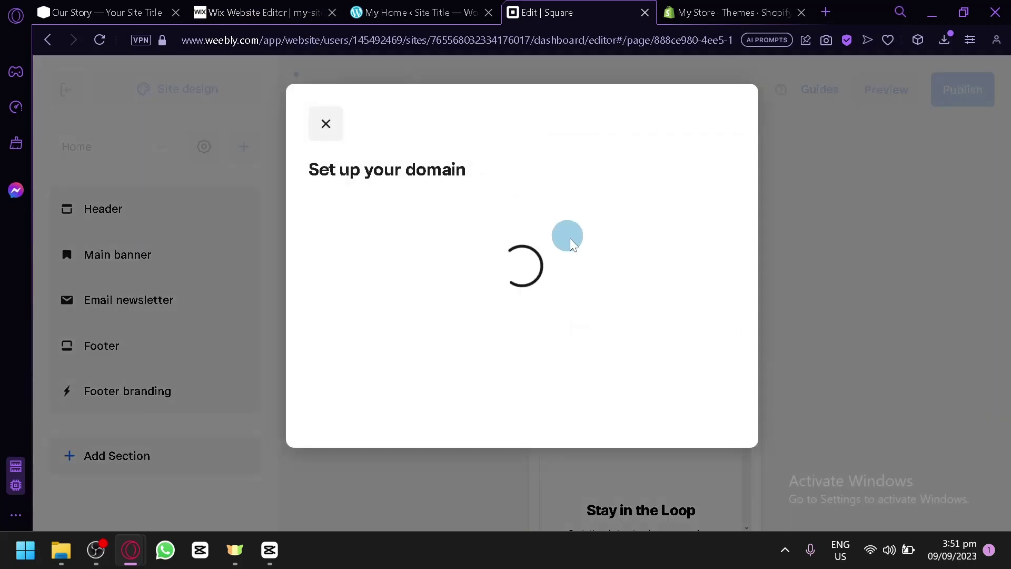
left_click(326, 123)
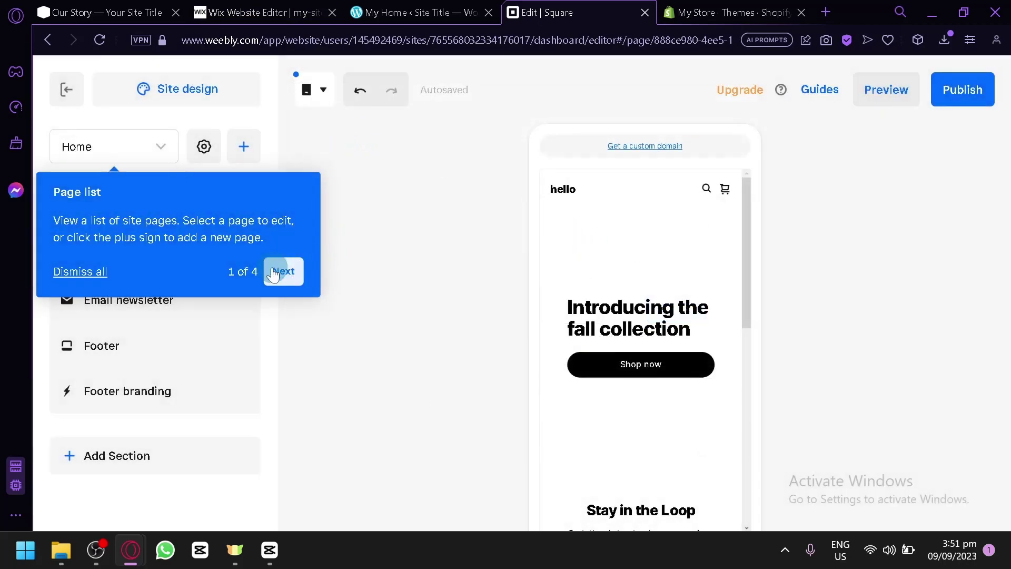
Step: Advance the editor tour past the page list tip and look through the category, item and story pages
left_click(273, 274)
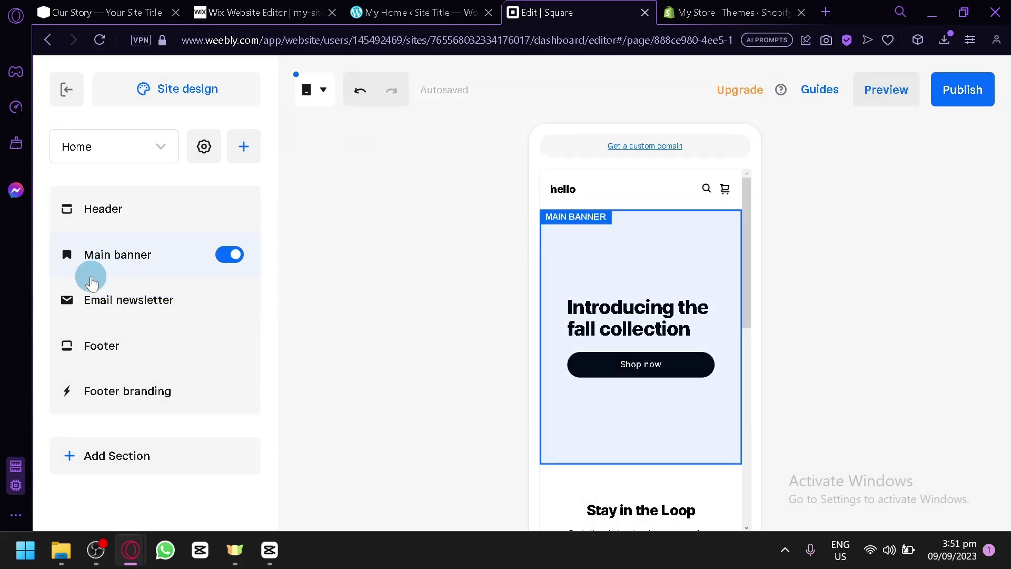
scroll(188, 311, "down", 3)
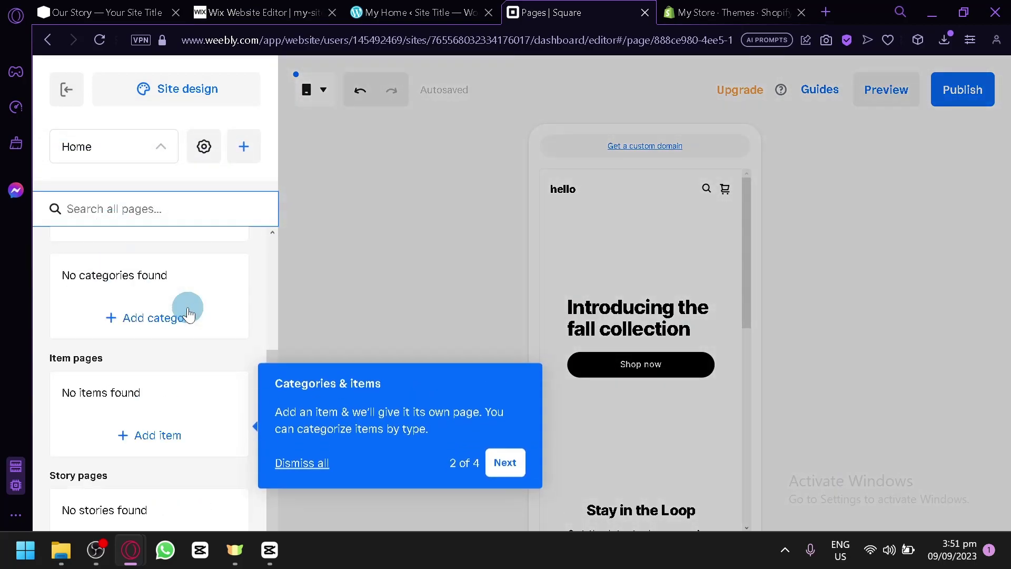
scroll(185, 316, "up", 3)
scroll(185, 316, "down", 2)
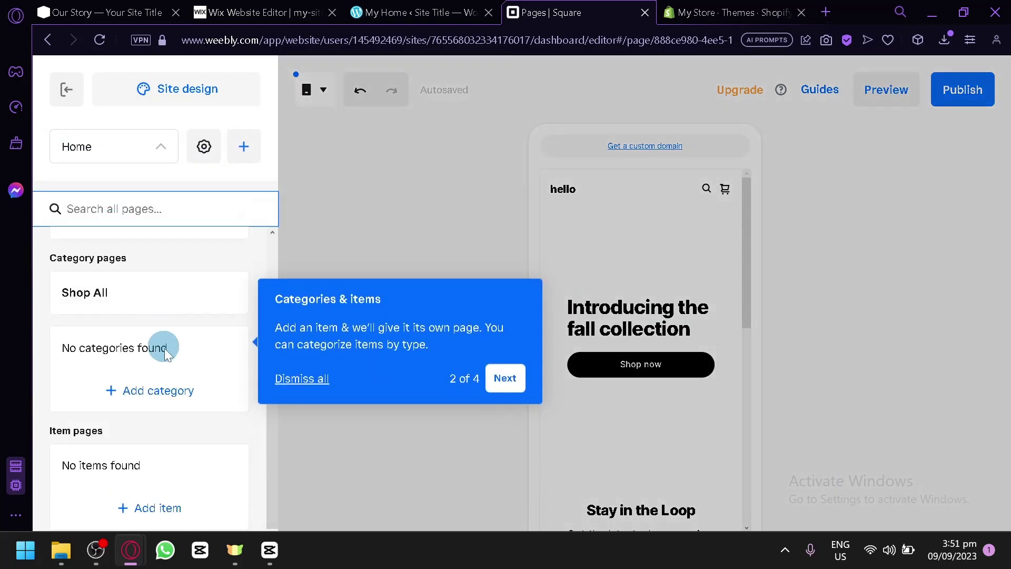
Step: Dismiss all remaining tour tips and open the Main banner section of the Home page for editing
left_click(323, 380)
double_click(309, 183)
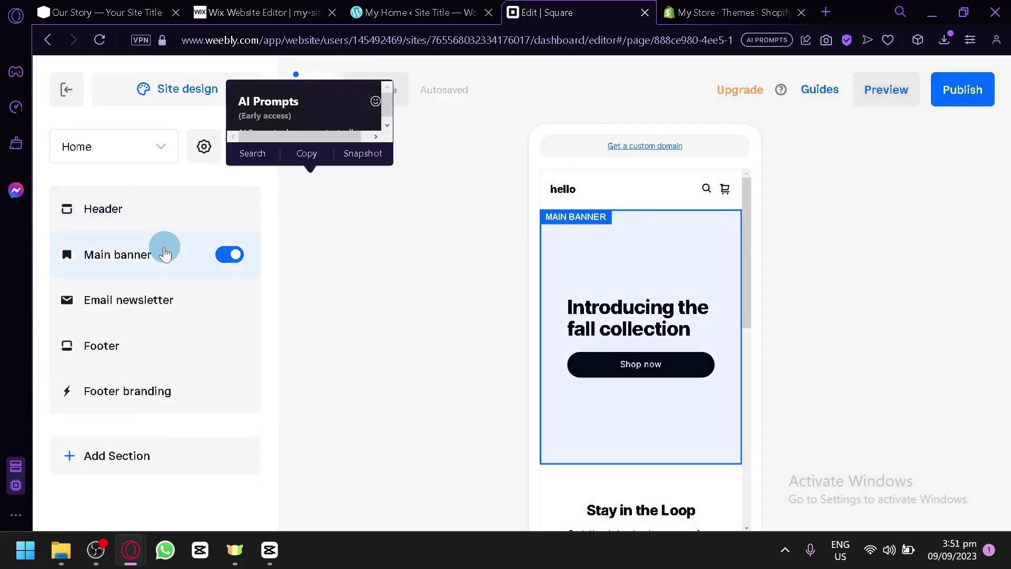
left_click(591, 241)
left_click(621, 283)
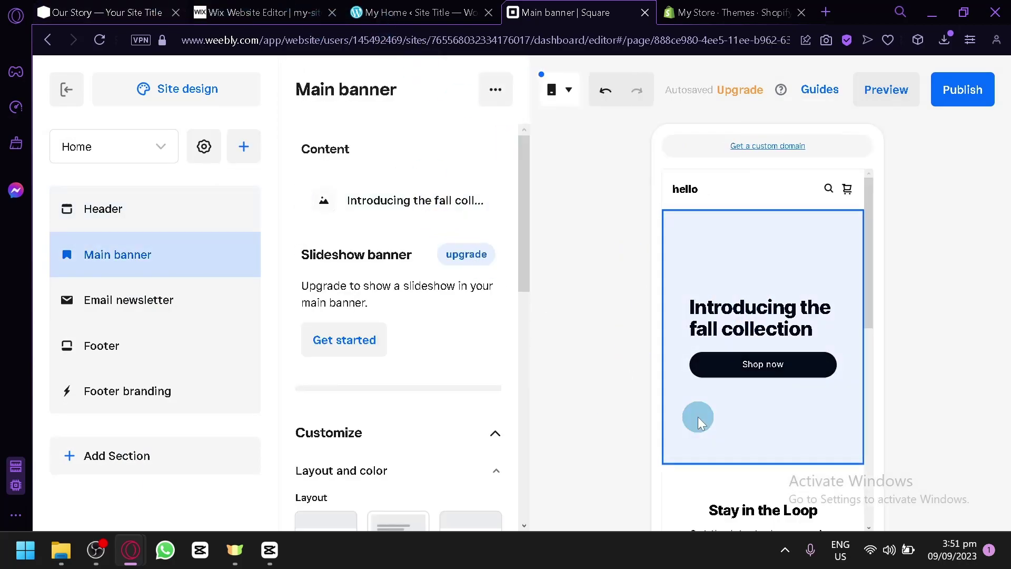
Step: Open the Email newsletter section of the Home page for editing and switch the site preview to Desktop
scroll(688, 426, "down", 3)
scroll(436, 395, "down", 4)
scroll(742, 358, "down", 2)
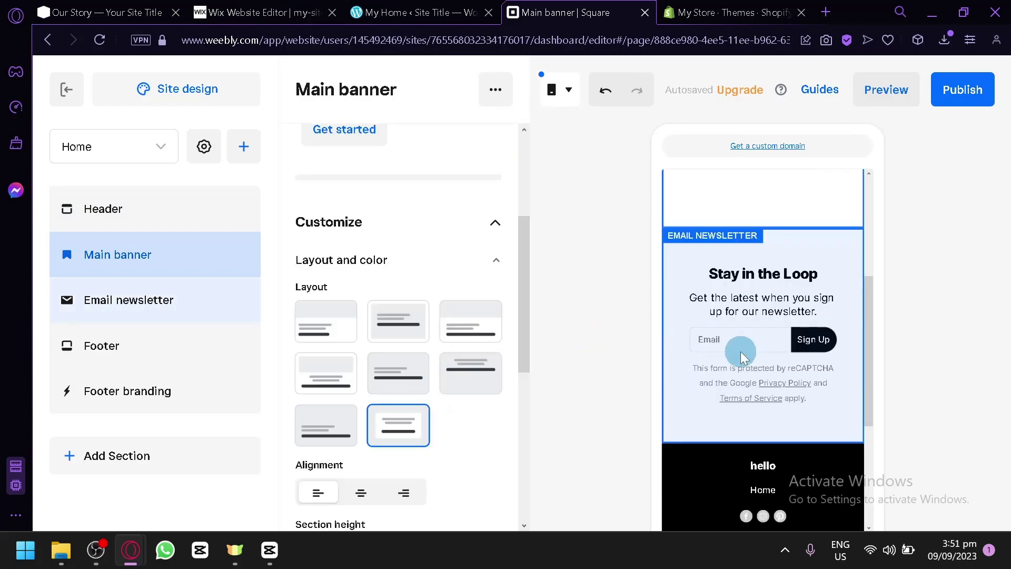
left_click(743, 359)
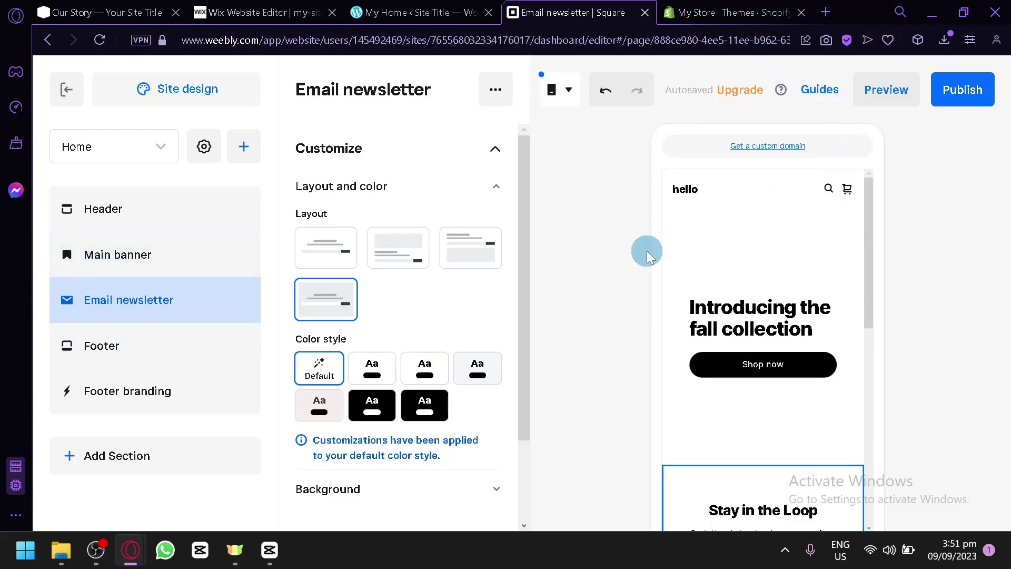
left_click(577, 84)
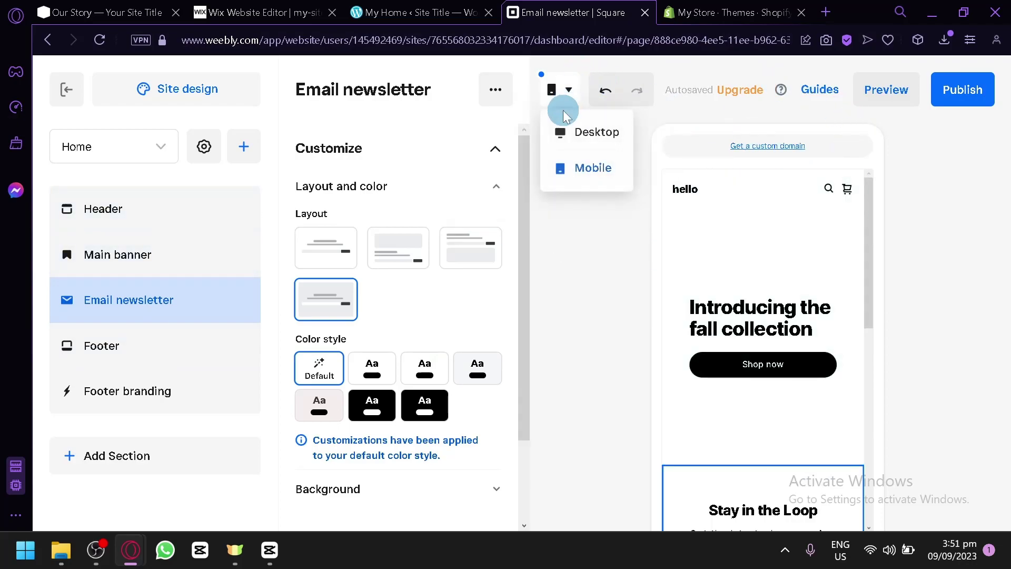
left_click(582, 131)
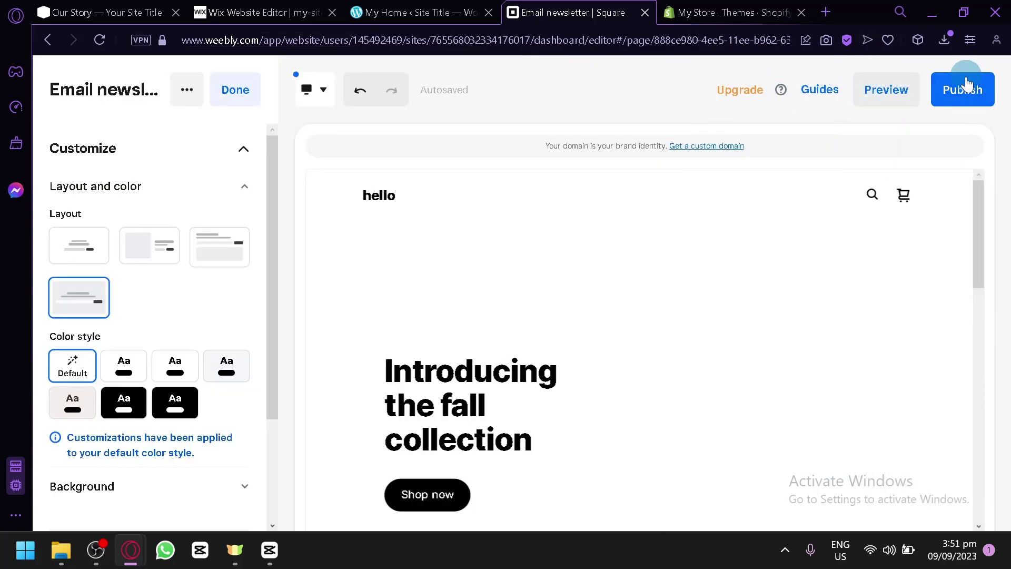
Step: Publish the site, reviewing the domain options and choosing the free Square subdomain
left_click(964, 89)
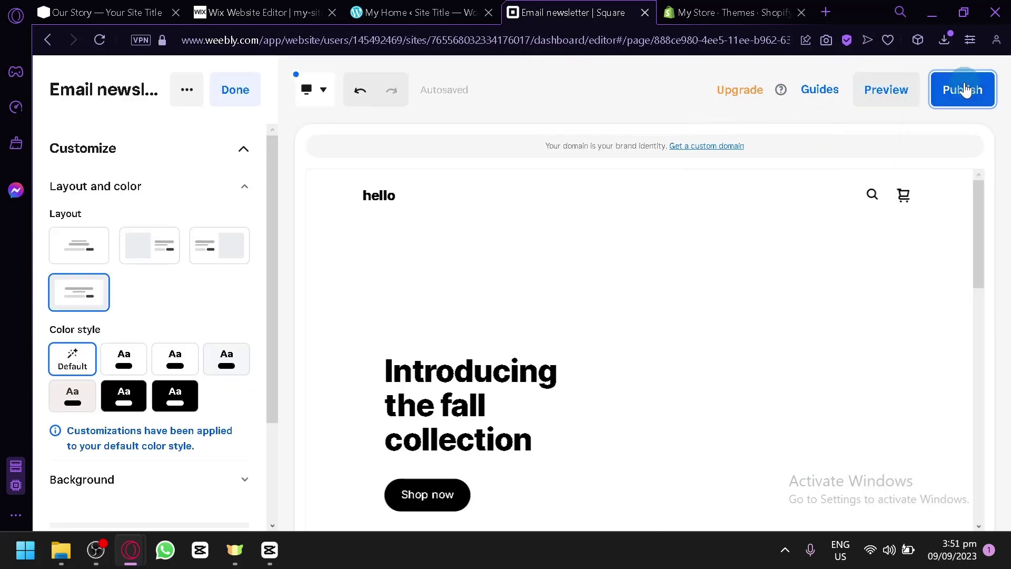
scroll(465, 245, "down", 1)
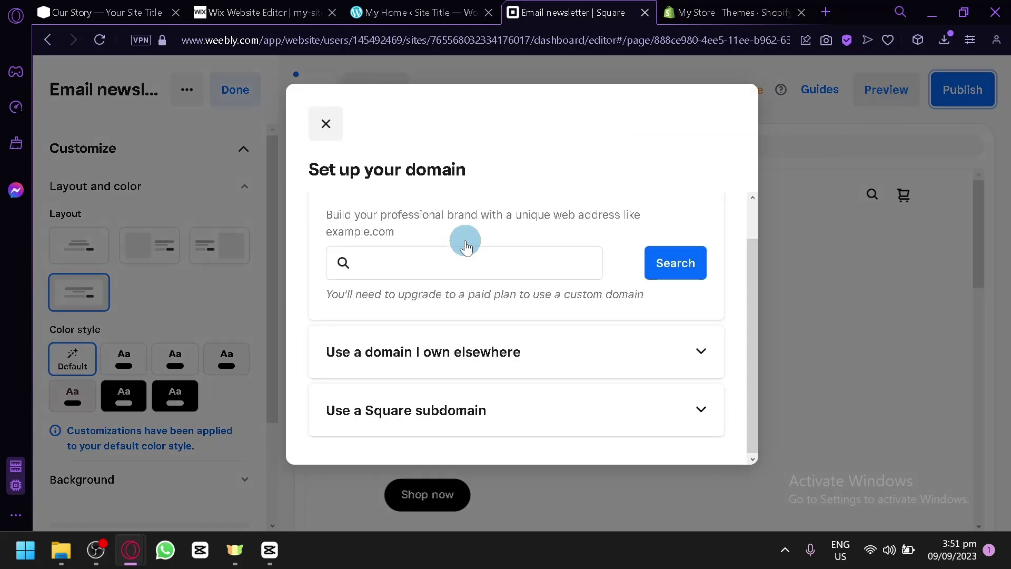
scroll(465, 245, "up", 1)
scroll(526, 253, "down", 1)
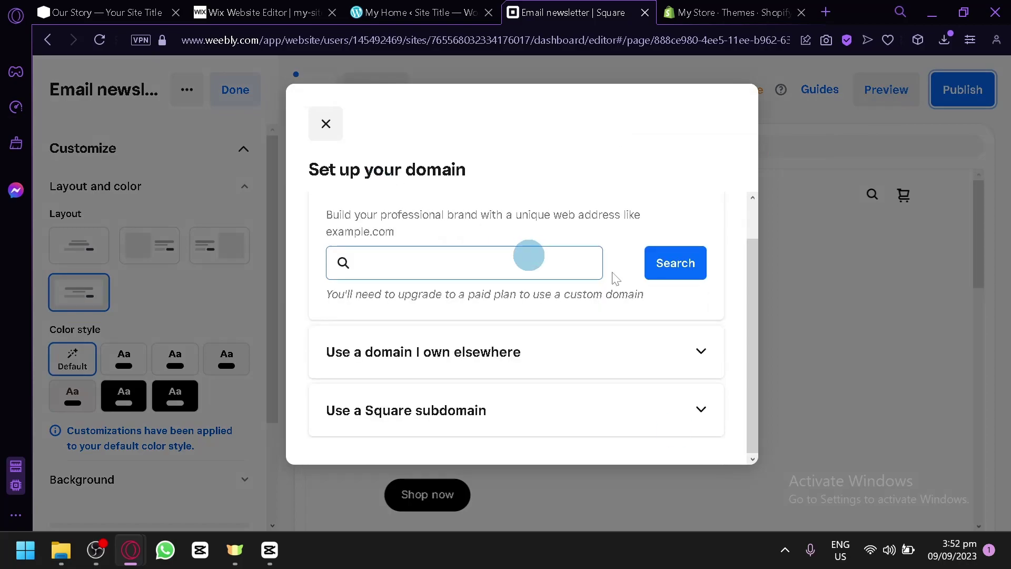
left_click(675, 416)
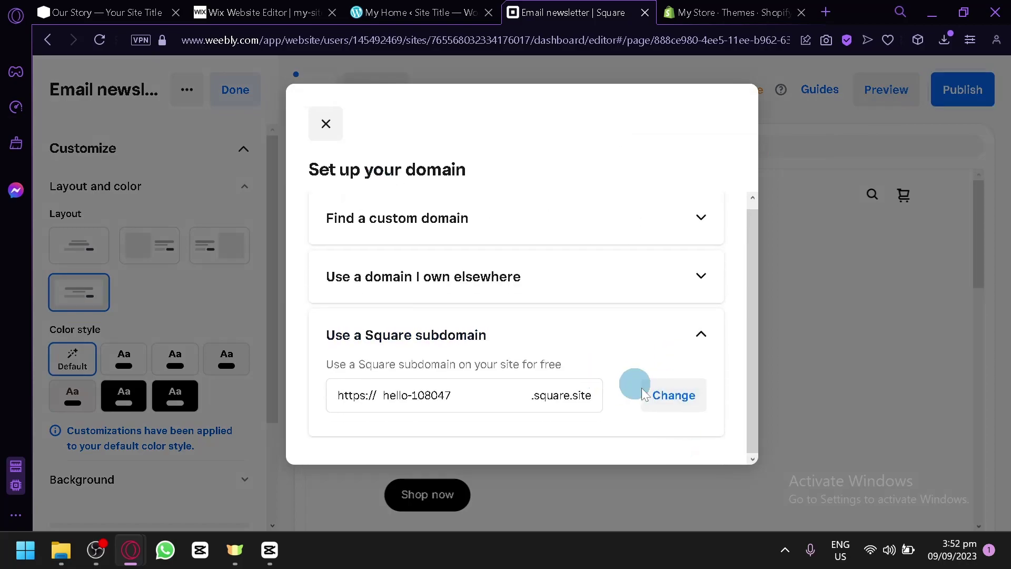
left_click(677, 394)
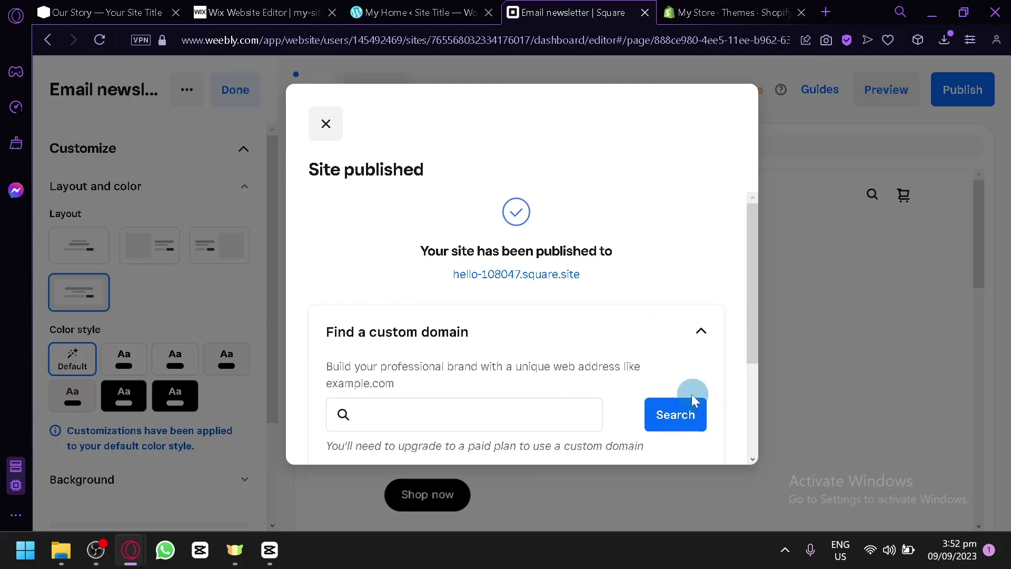
Step: Open the published site from its link, close its page and dismiss the publishing confirmation
left_click(542, 274)
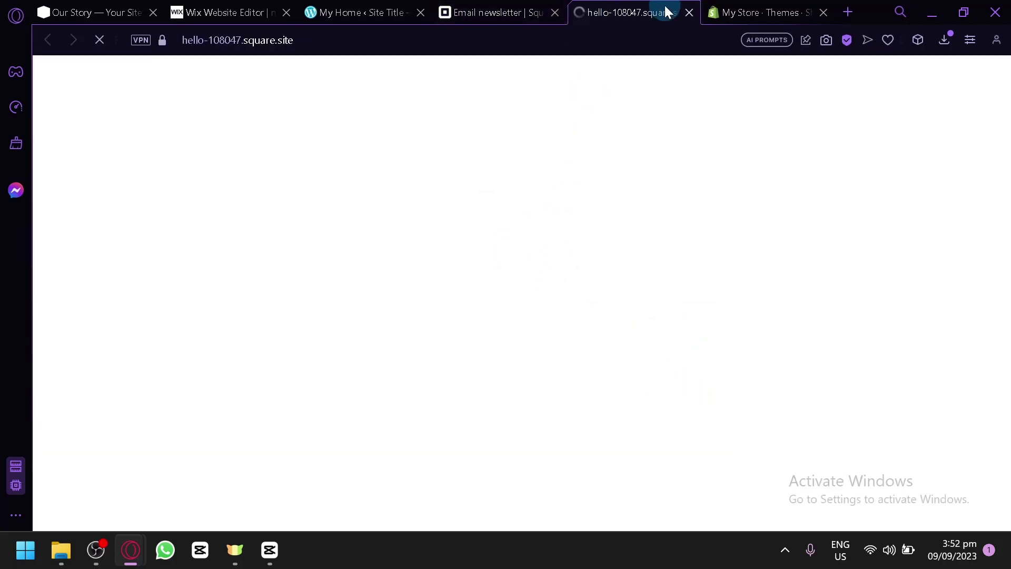
key("ctrl+w")
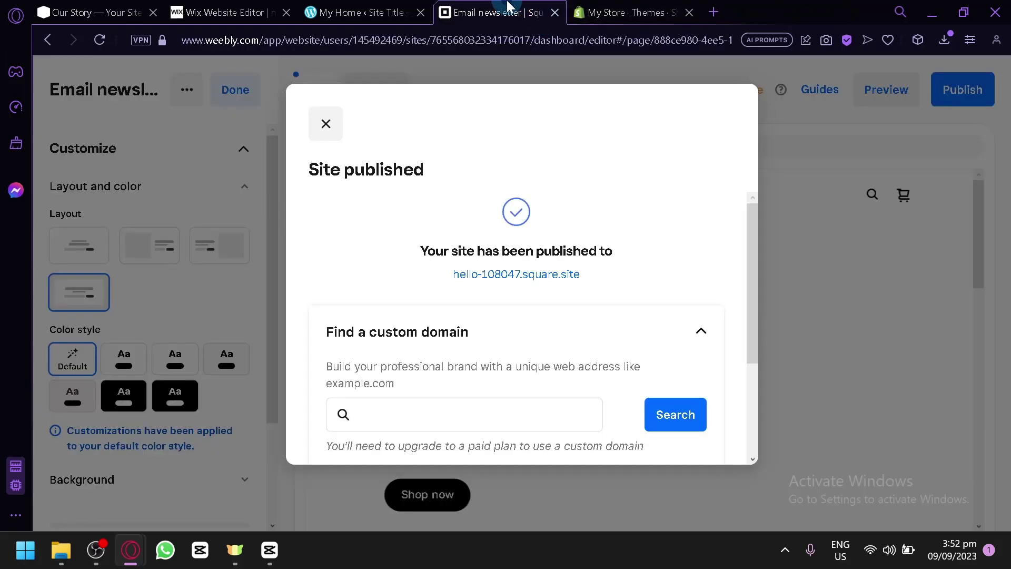
left_click(336, 126)
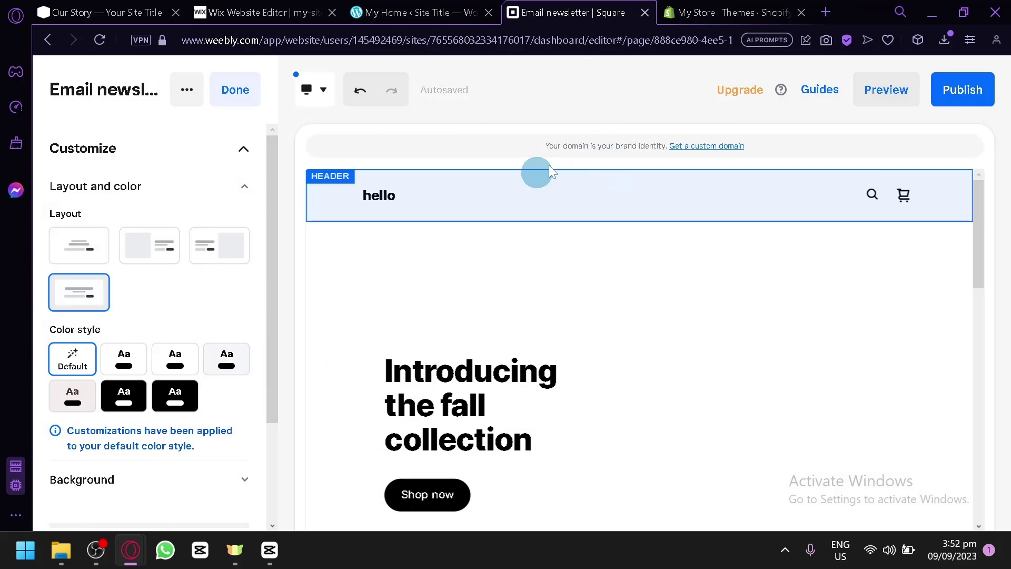
Step: Switch to Shopify and open the current Dawn theme in the theme editor
left_click(732, 12)
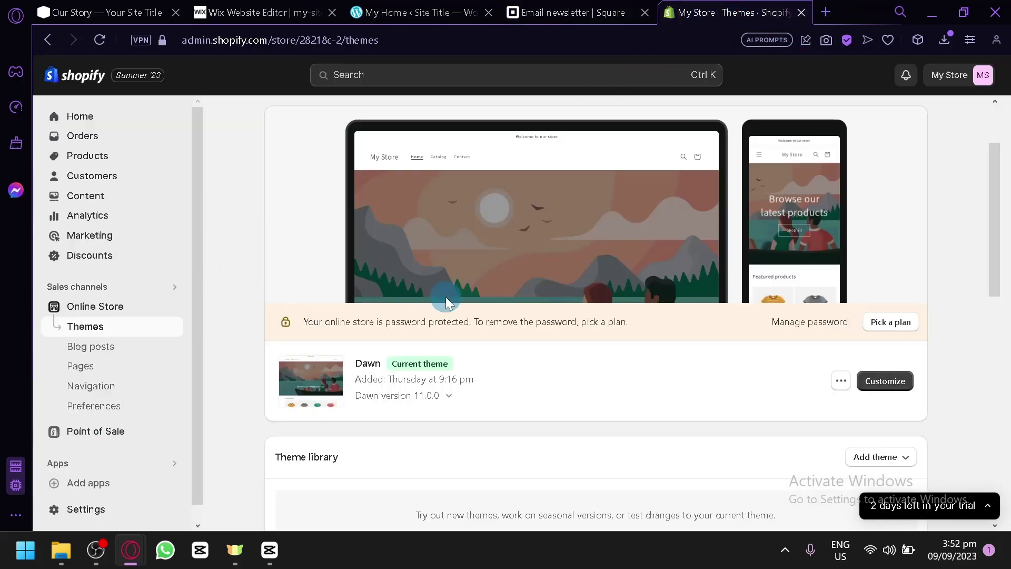
scroll(796, 317, "down", 4)
left_click(911, 168)
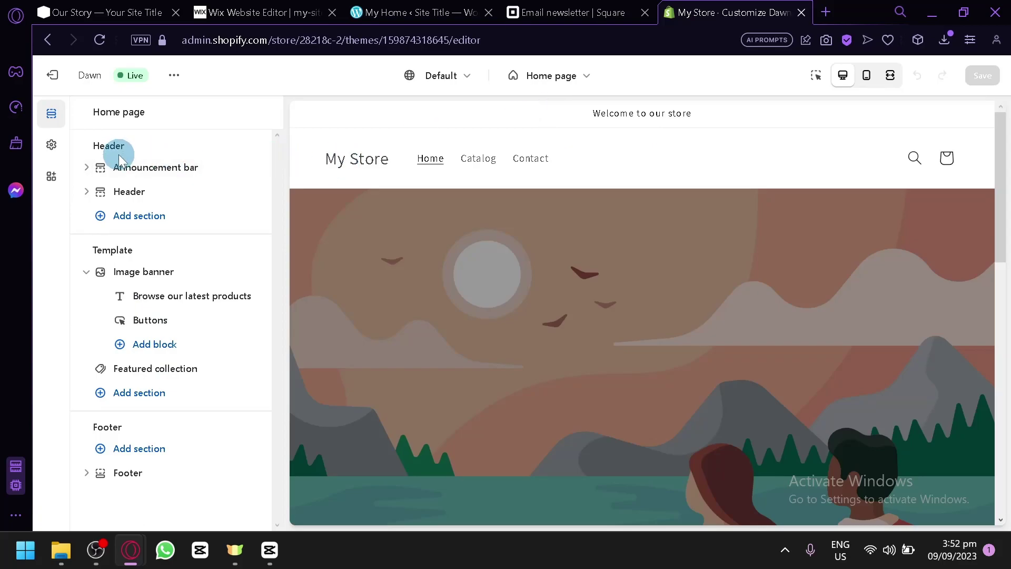
Step: Look over the Header and Template groups and the Image banner section's settings, and return to the Home page's section list
left_click_drag(128, 150, 99, 146)
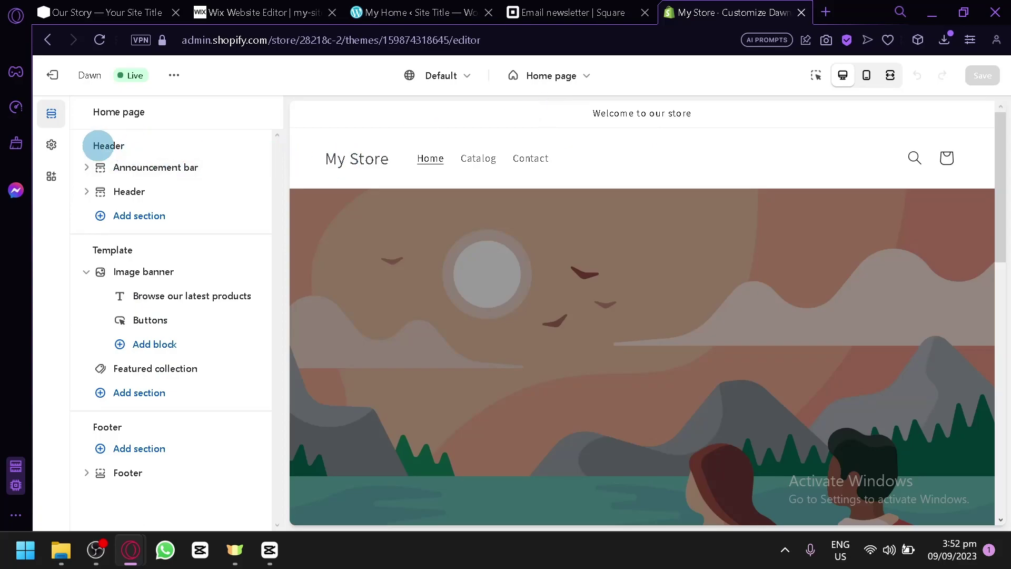
double_click(132, 250)
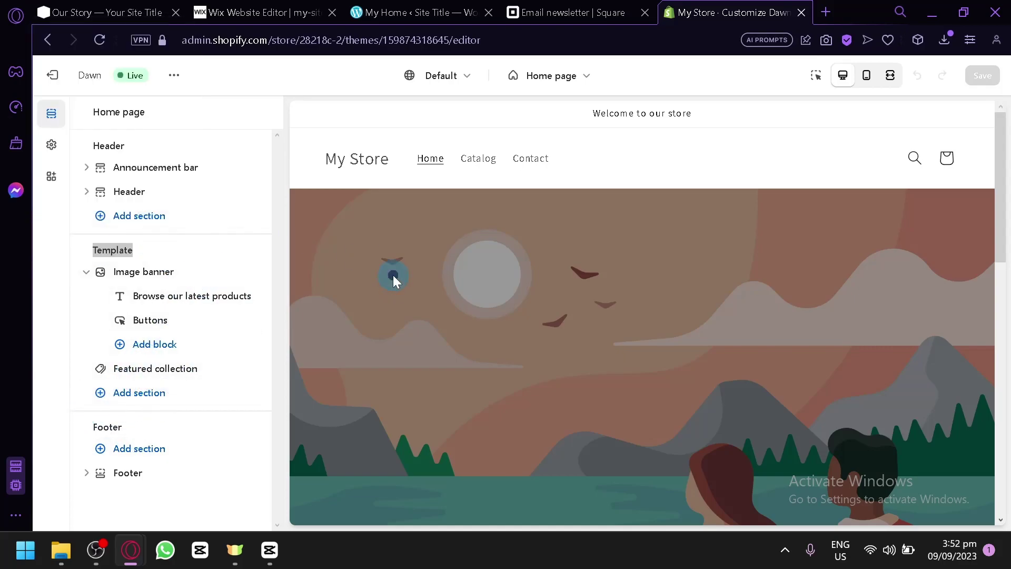
left_click(149, 354)
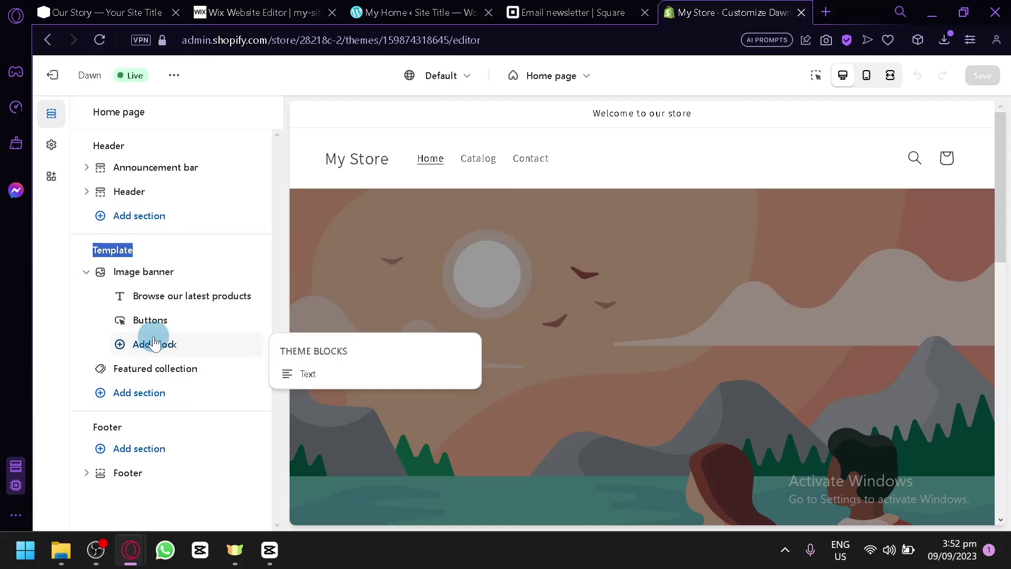
left_click(157, 288)
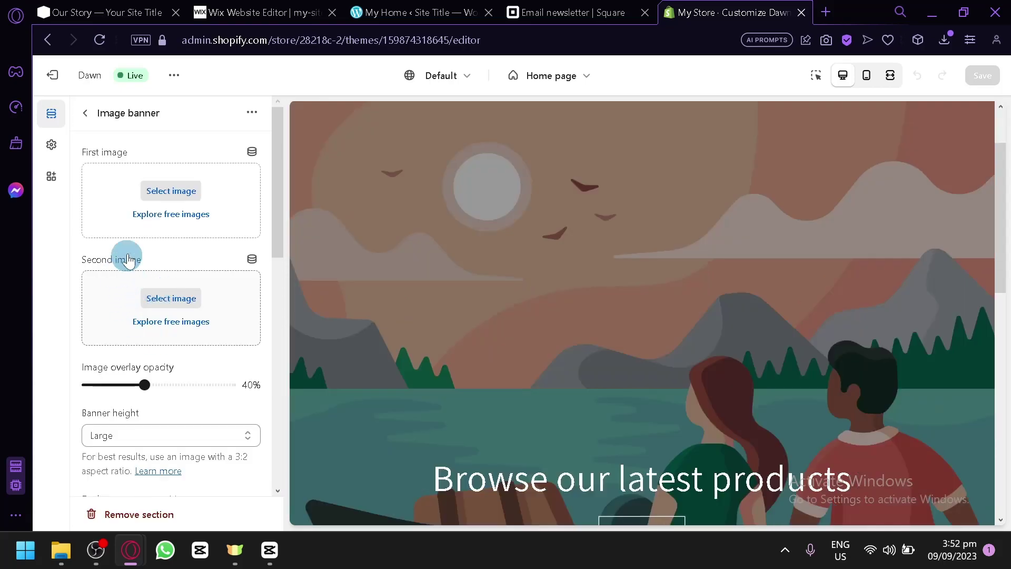
left_click(86, 113)
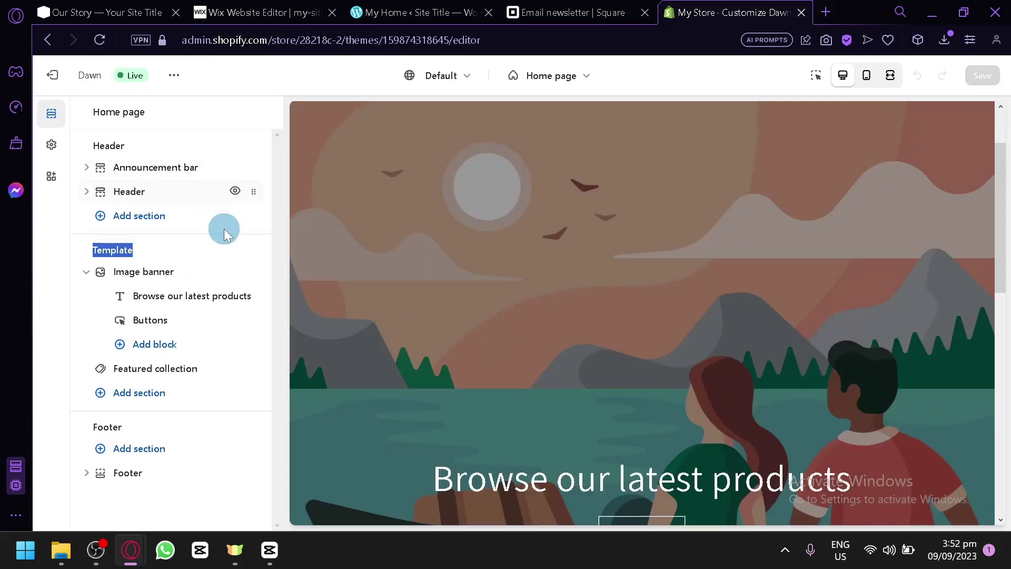
Step: Look through the Home and Catalog pages in the store preview, exit to the themes page and collapse the trial notice
scroll(595, 318, "down", 10)
scroll(577, 321, "up", 12)
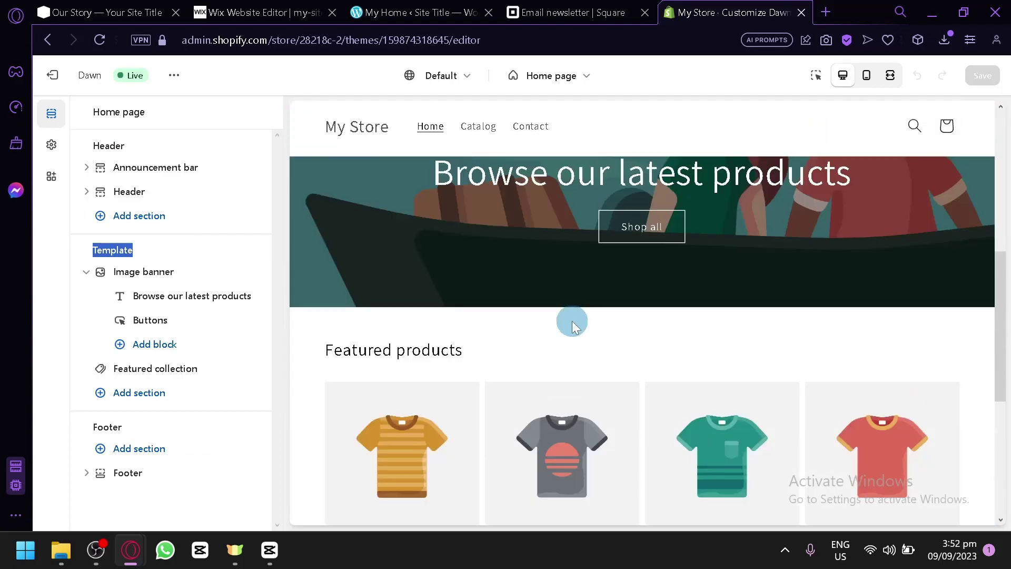
left_click(462, 135)
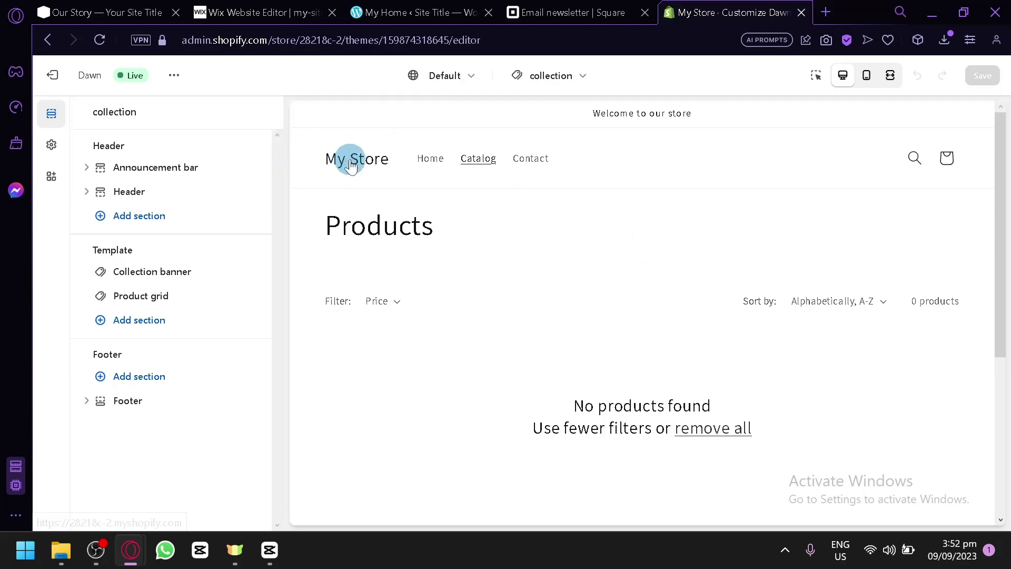
left_click(429, 158)
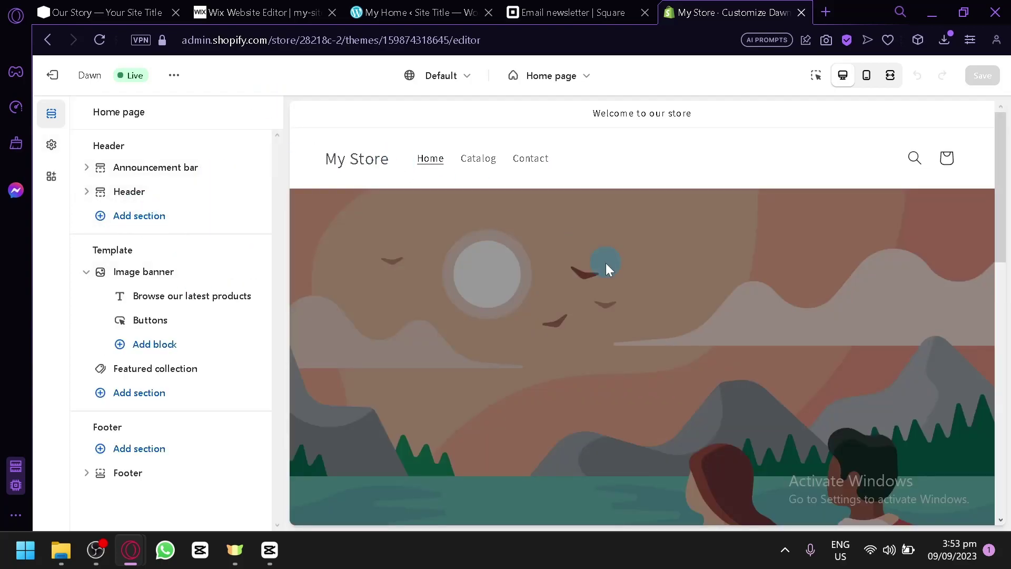
scroll(613, 270, "down", 5)
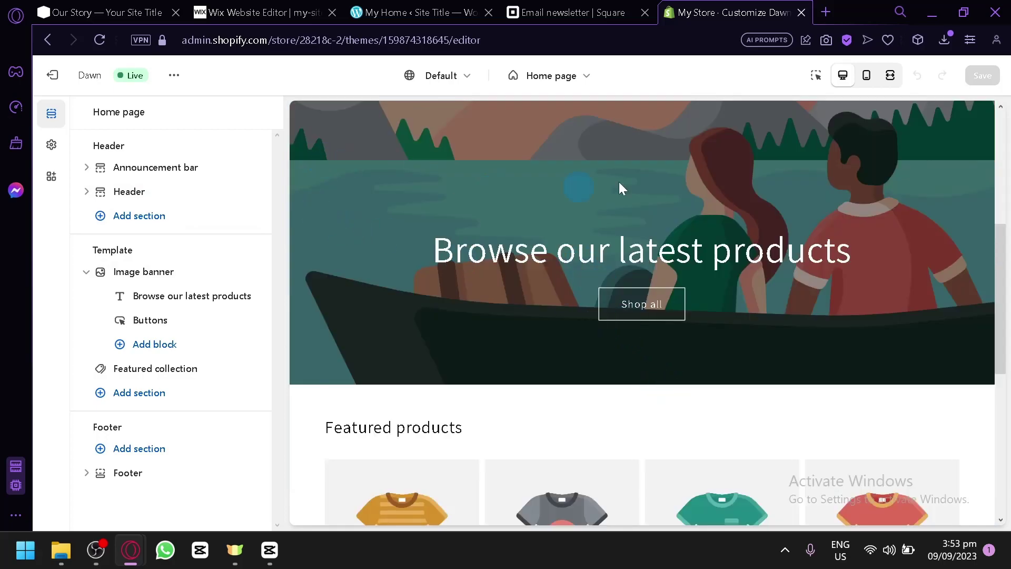
scroll(942, 213, "up", 5)
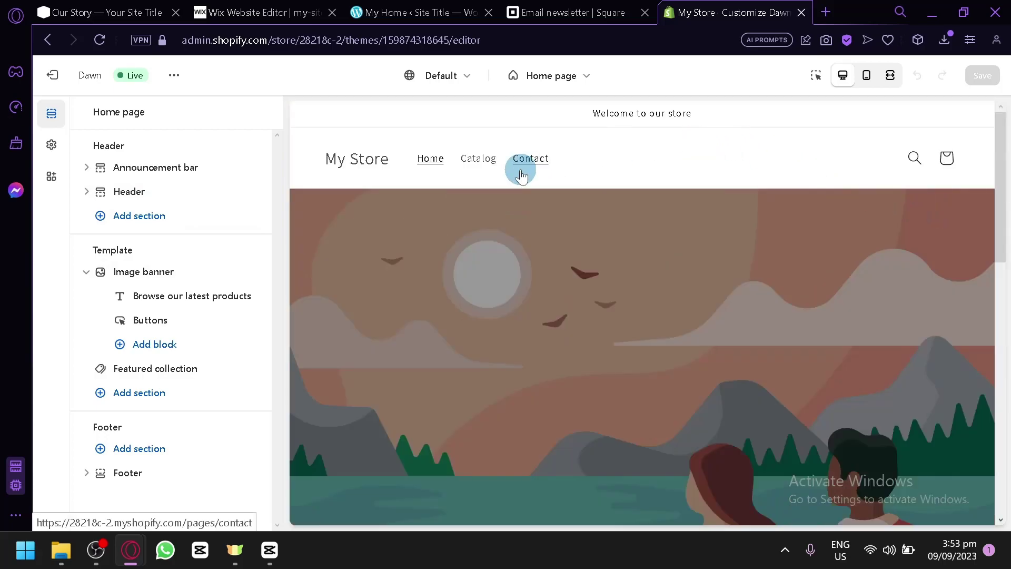
left_click(71, 72)
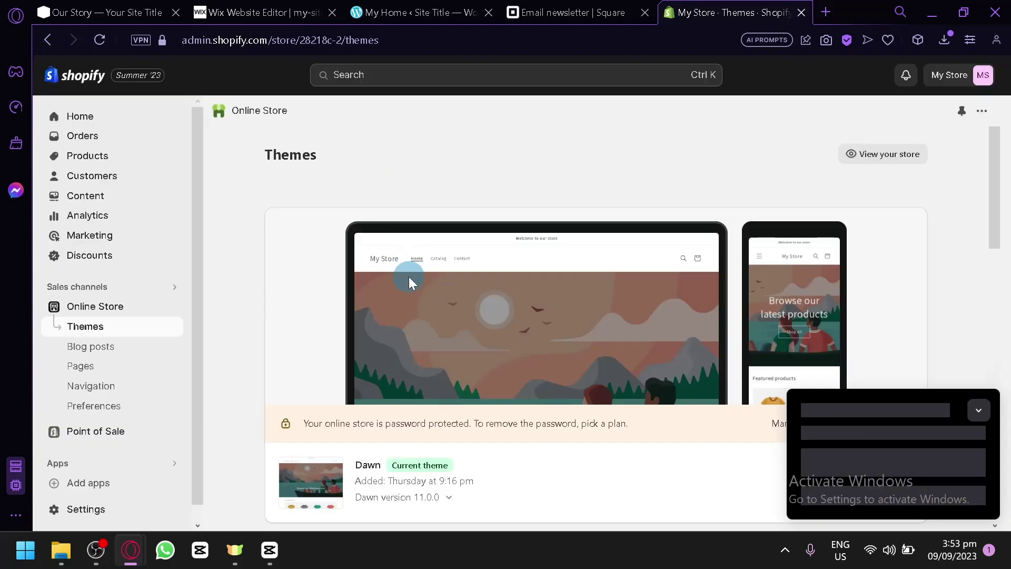
left_click(980, 413)
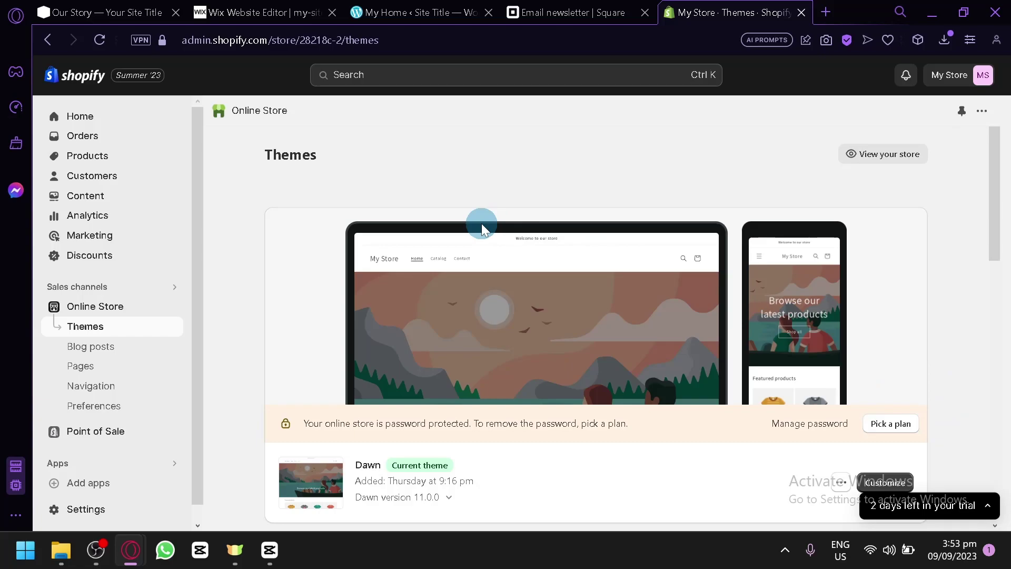
Step: Revisit the open Squarespace, Wix, WordPress and Square pages in turn and return to the Shopify themes page
left_click(141, 11)
left_click(258, 12)
left_click(364, 12)
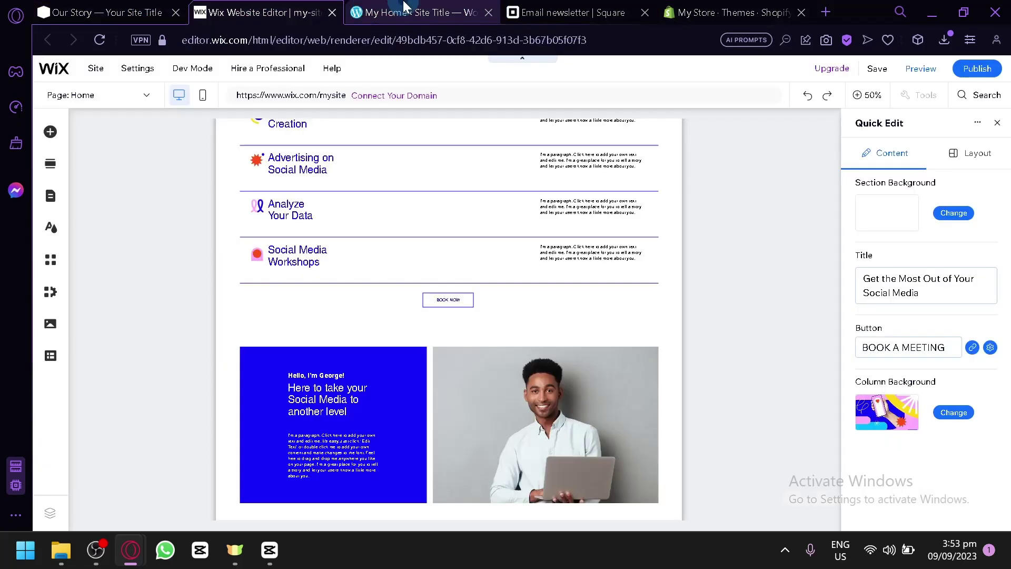
left_click(526, 12)
left_click(725, 6)
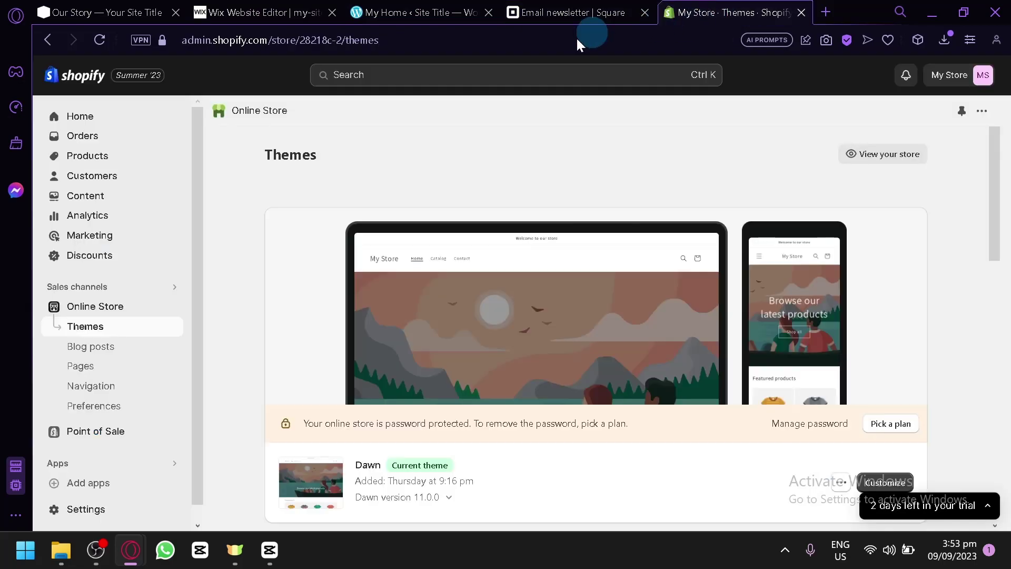